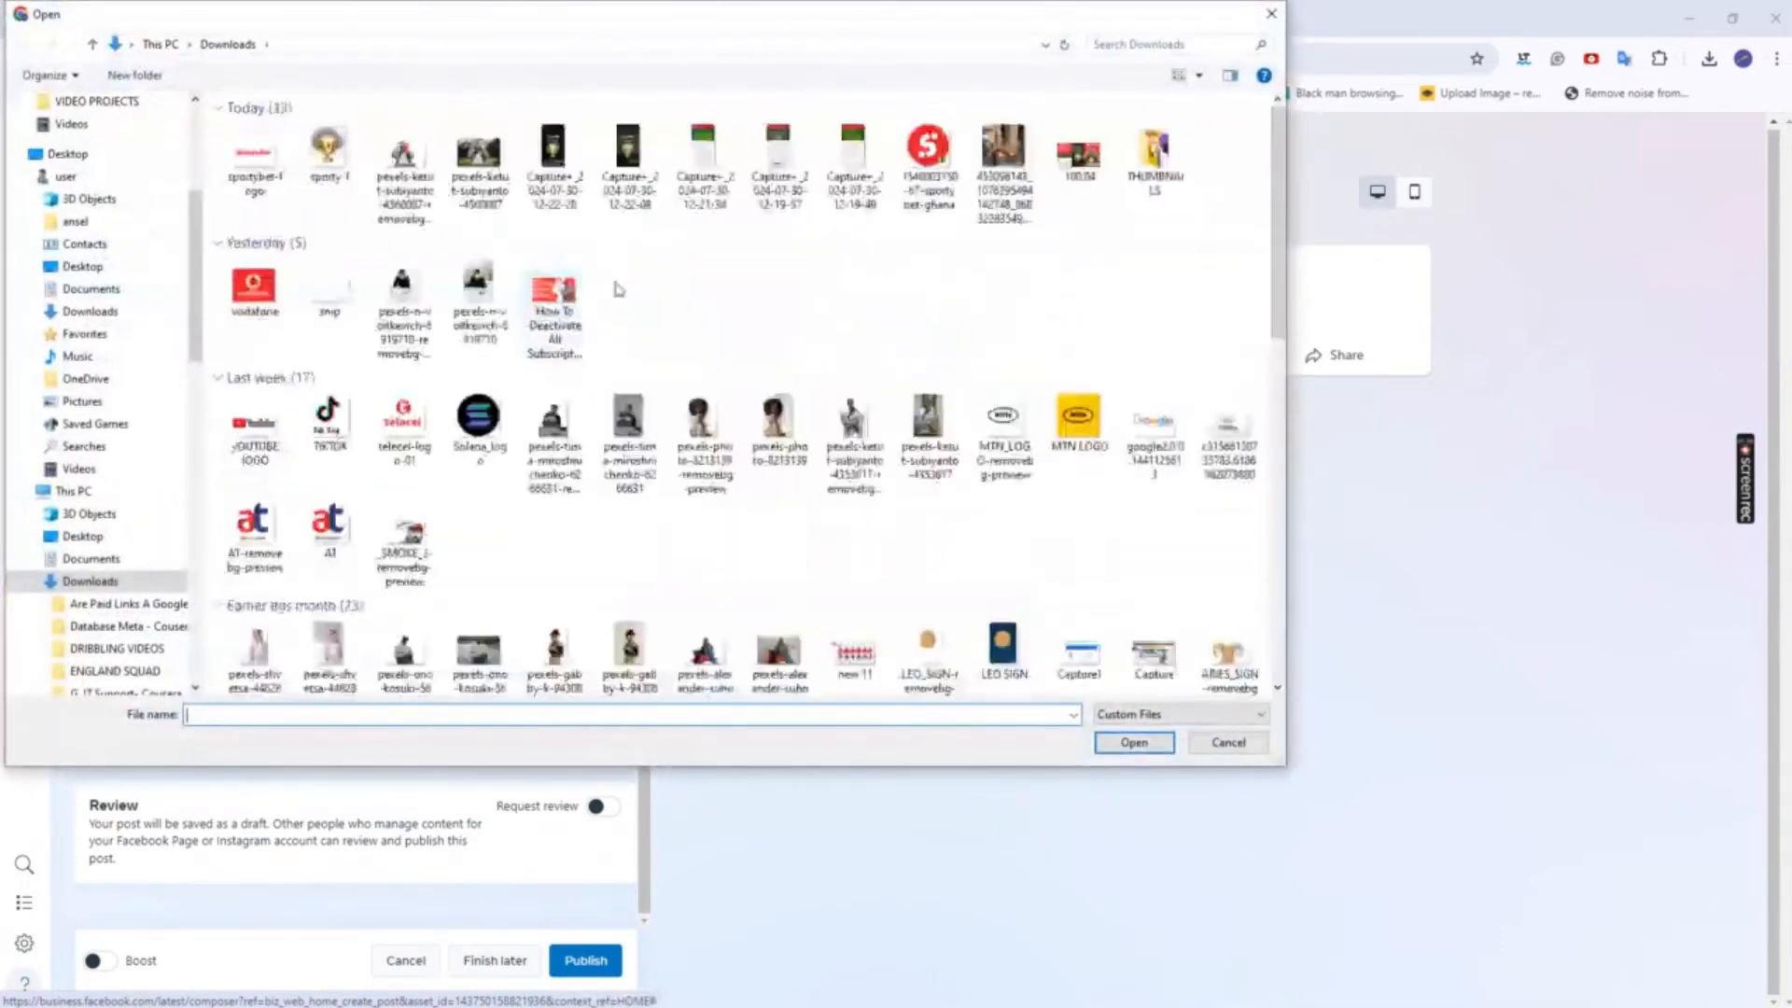
- Upload the pexels-ketut-subiyanto photo of the man holding his head from Downloads to the post
double_click(479, 163)
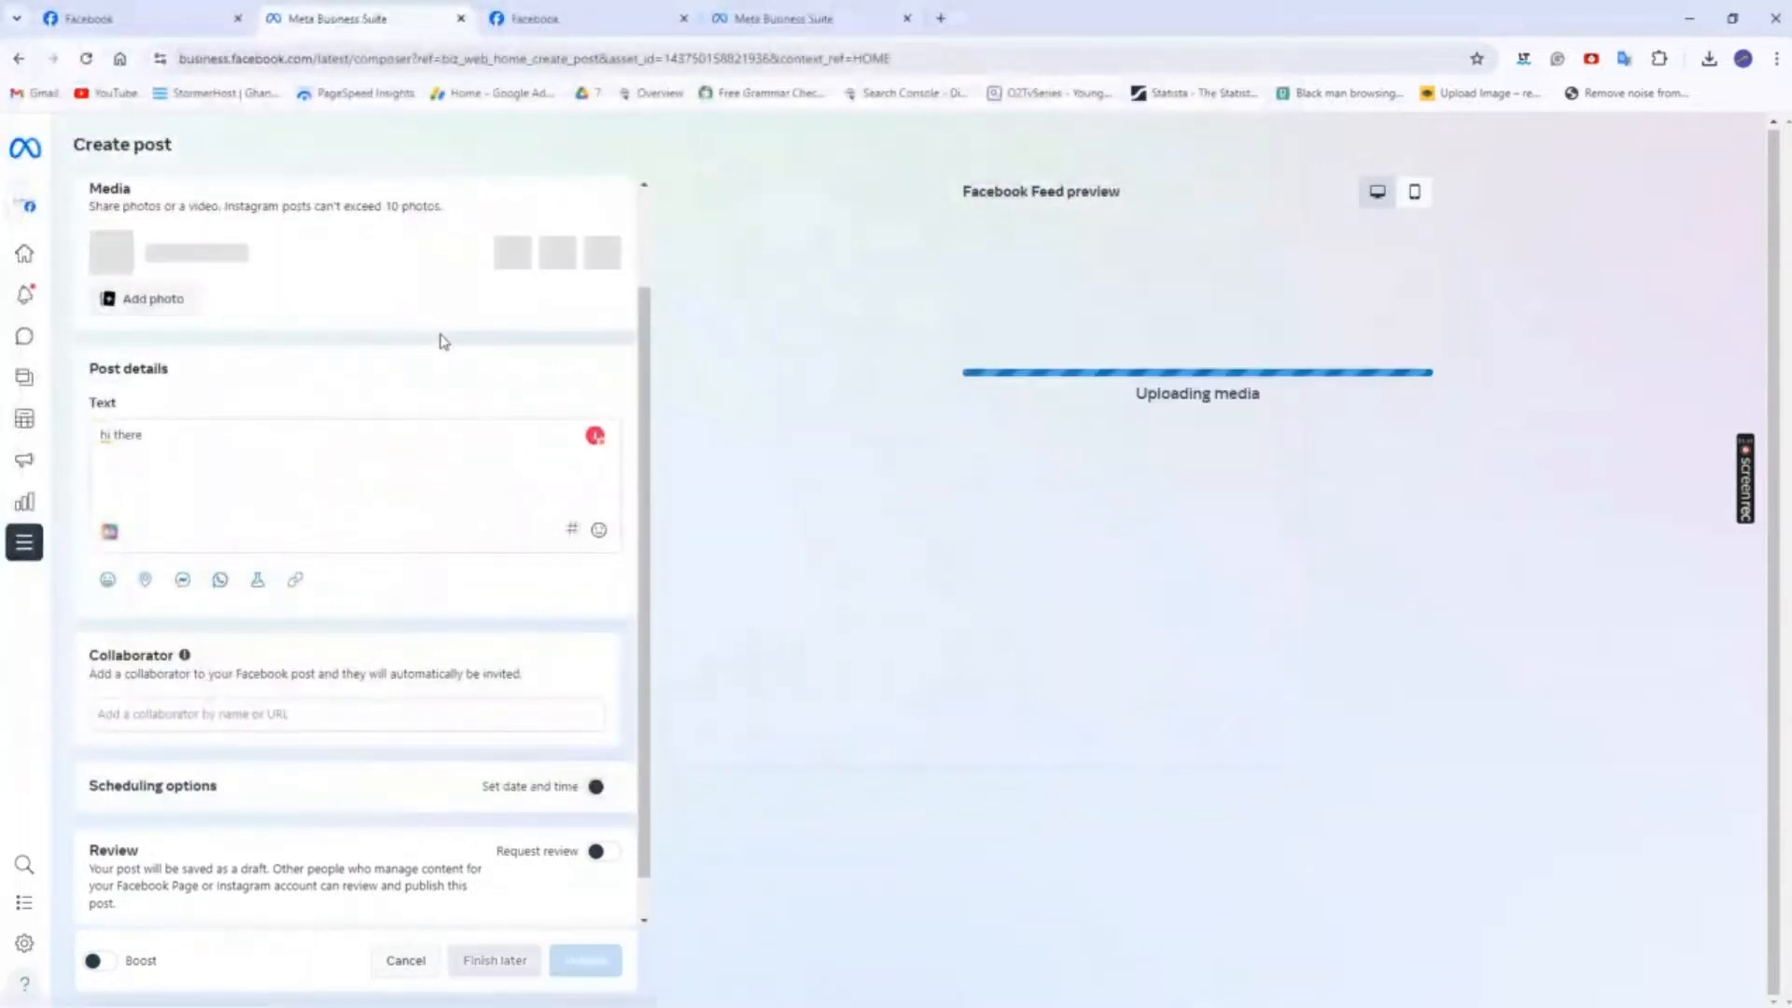
scroll(398, 400, down, 2)
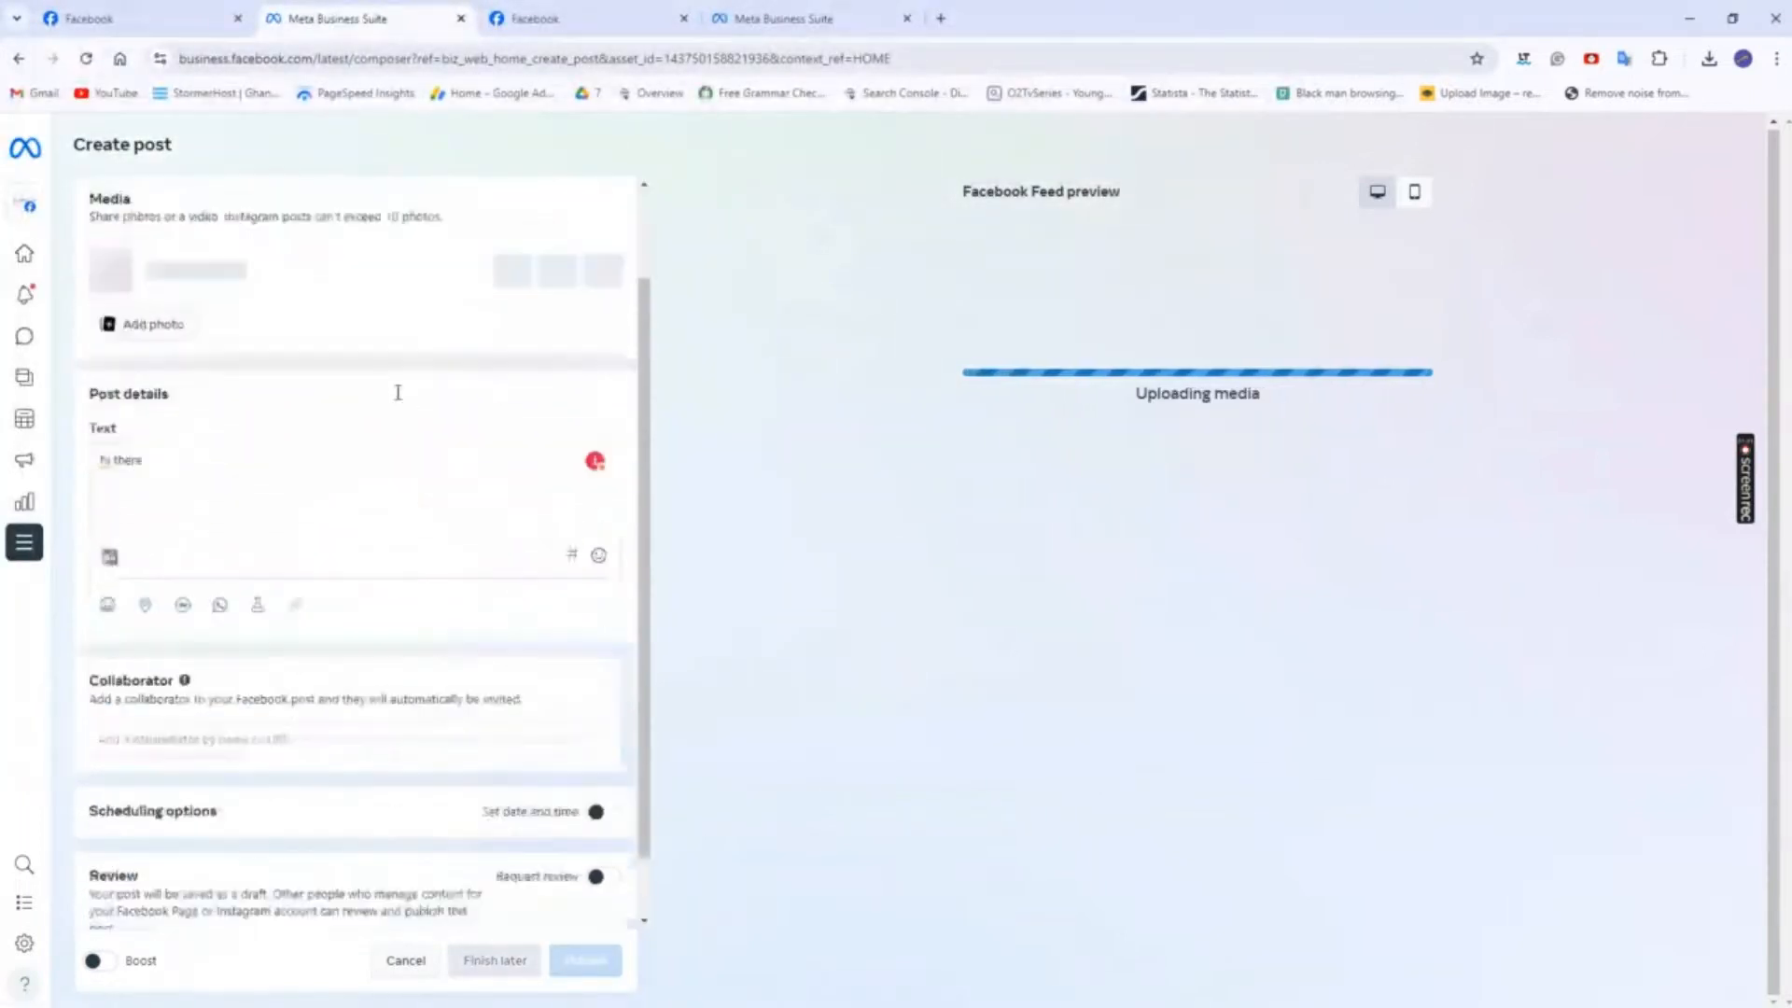
scroll(396, 400, up, 2)
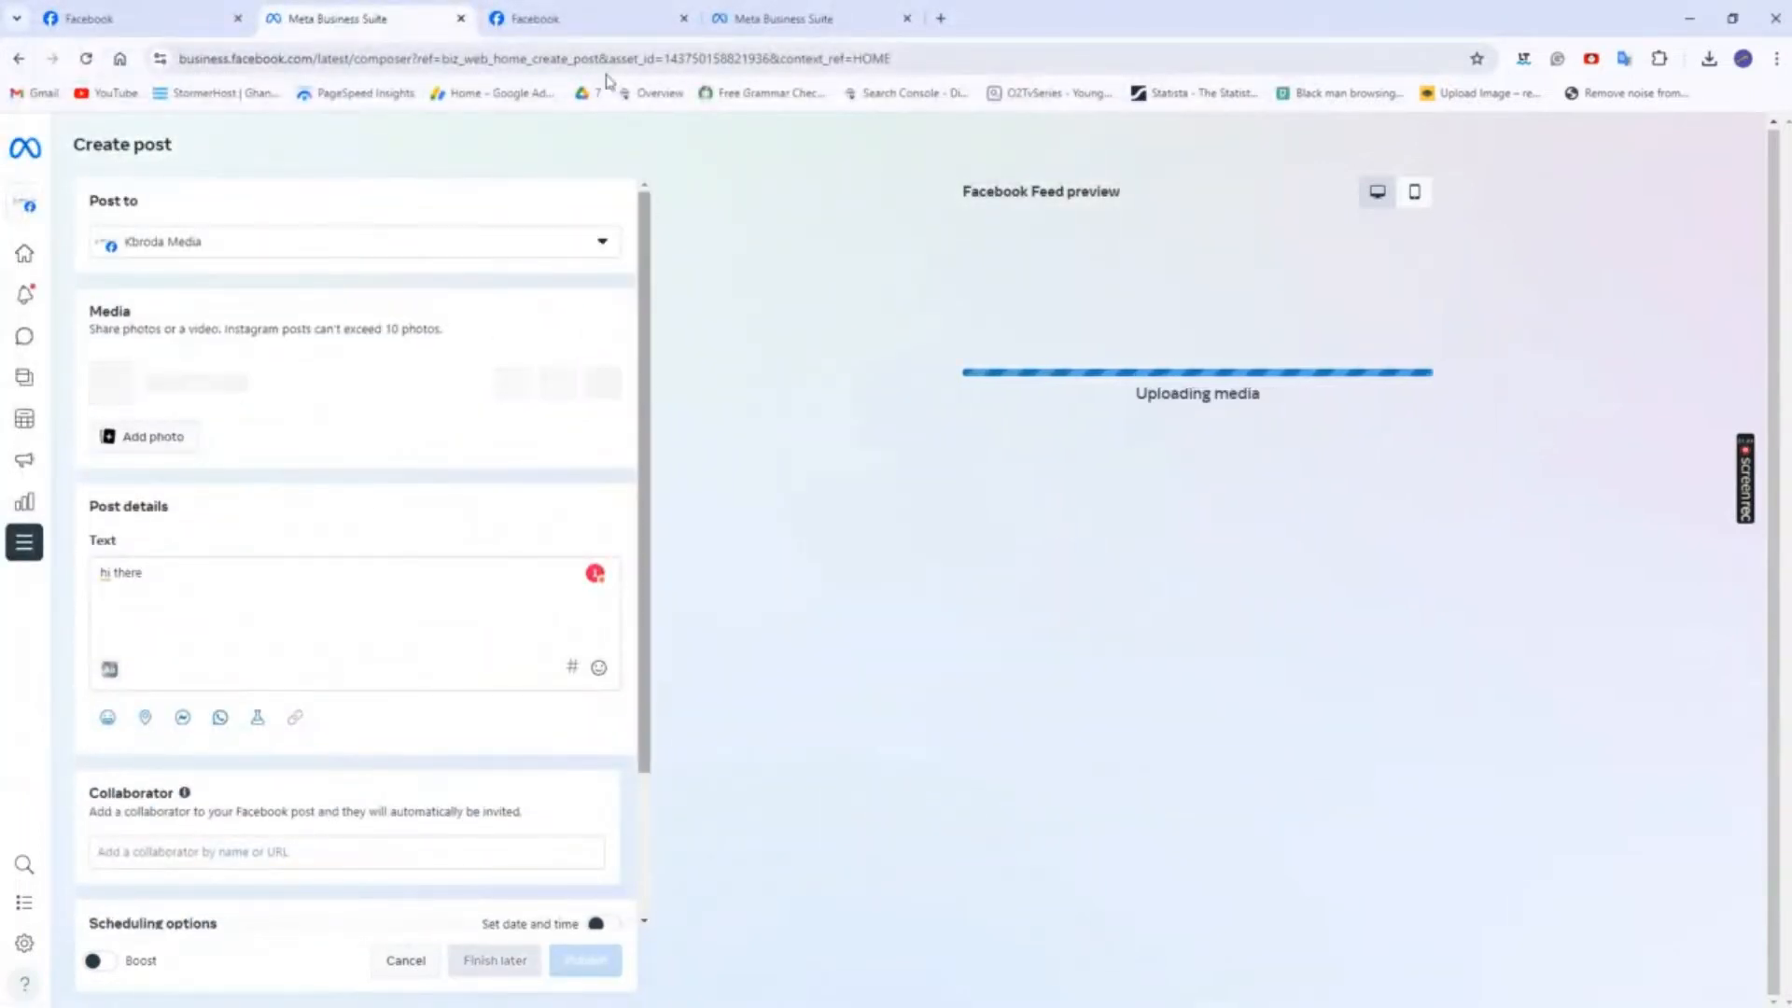
scroll(620, 244, down, 2)
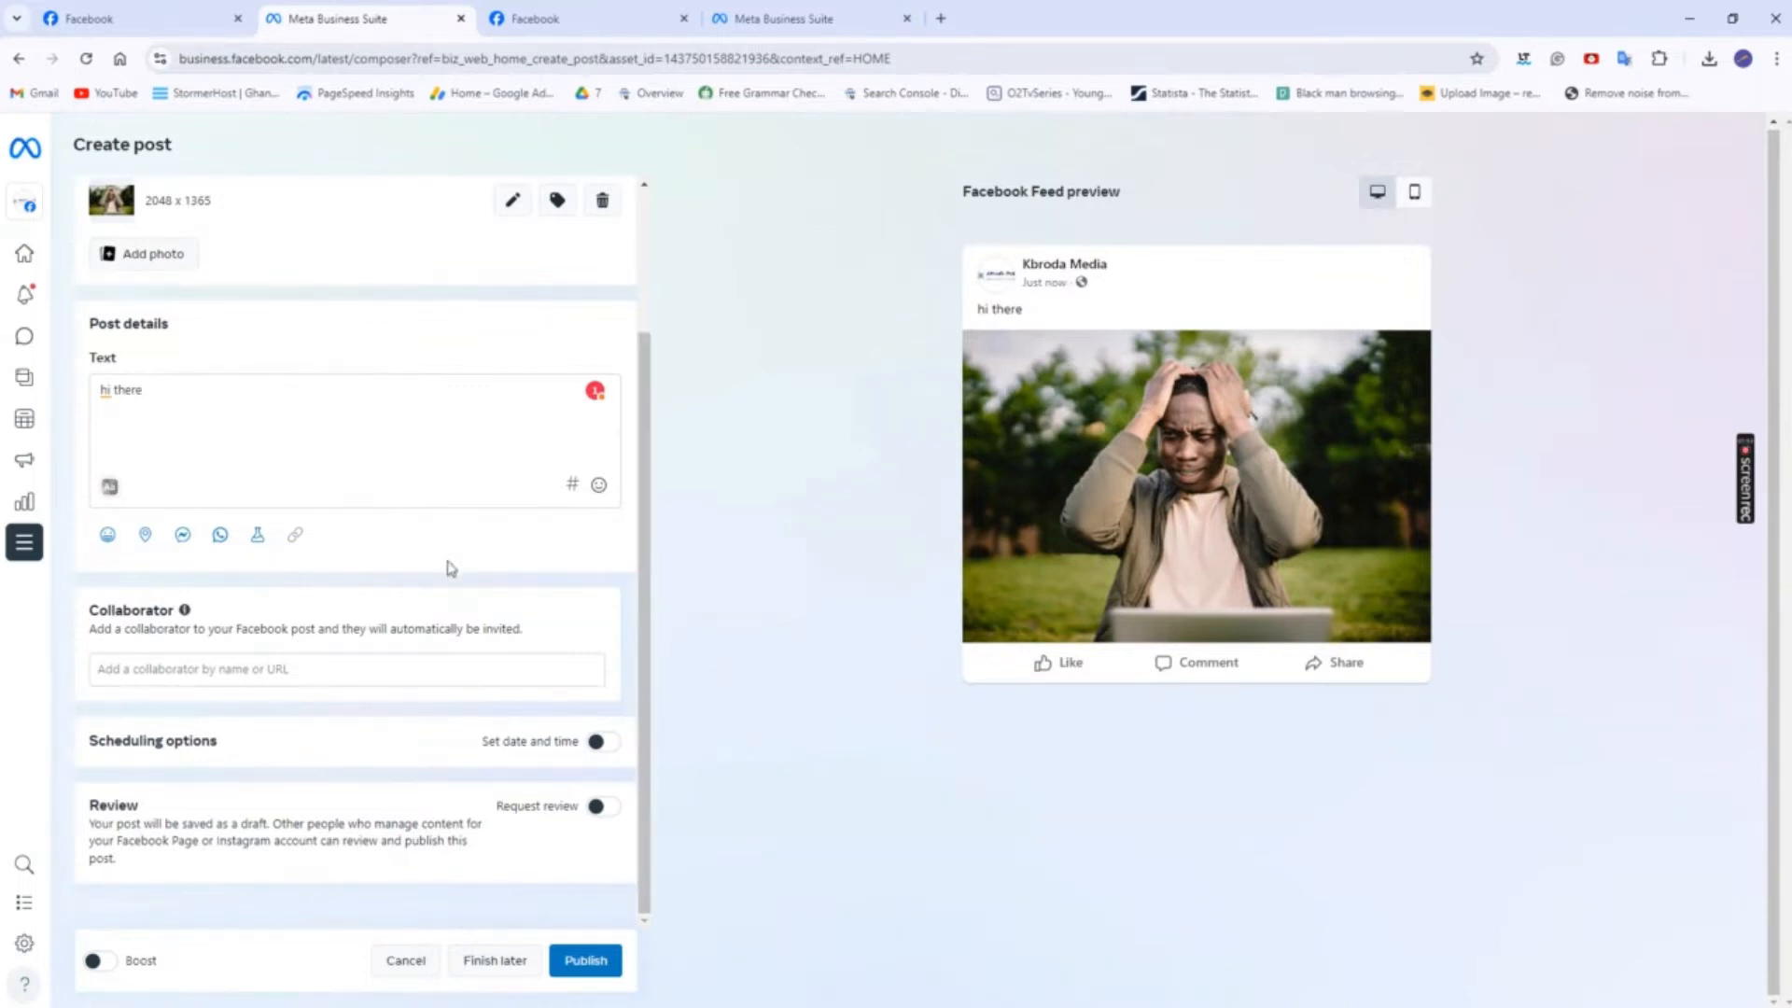
scroll(448, 635, up, 1)
scroll(457, 737, down, 1)
scroll(461, 758, up, 1)
scroll(446, 718, down, 1)
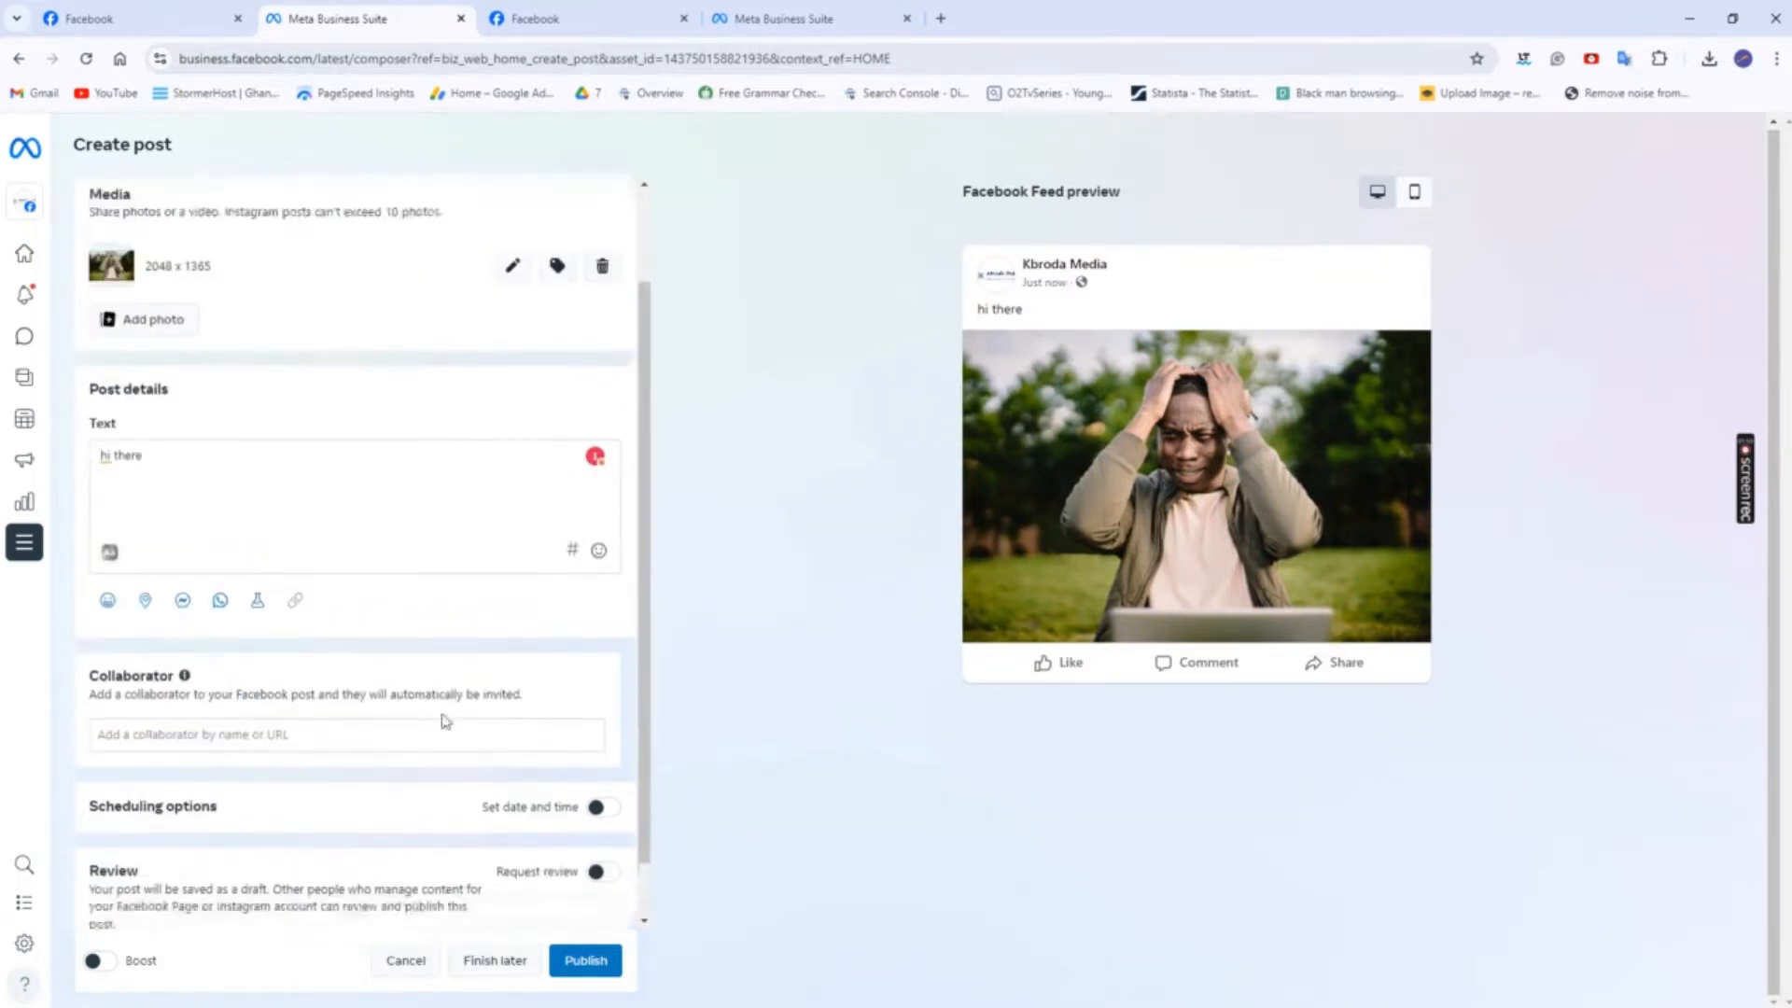
- Add the suggested hashtag #fypシ゚viralシfypシ゚ on a new line below "hi there" in the post text
click(359, 397)
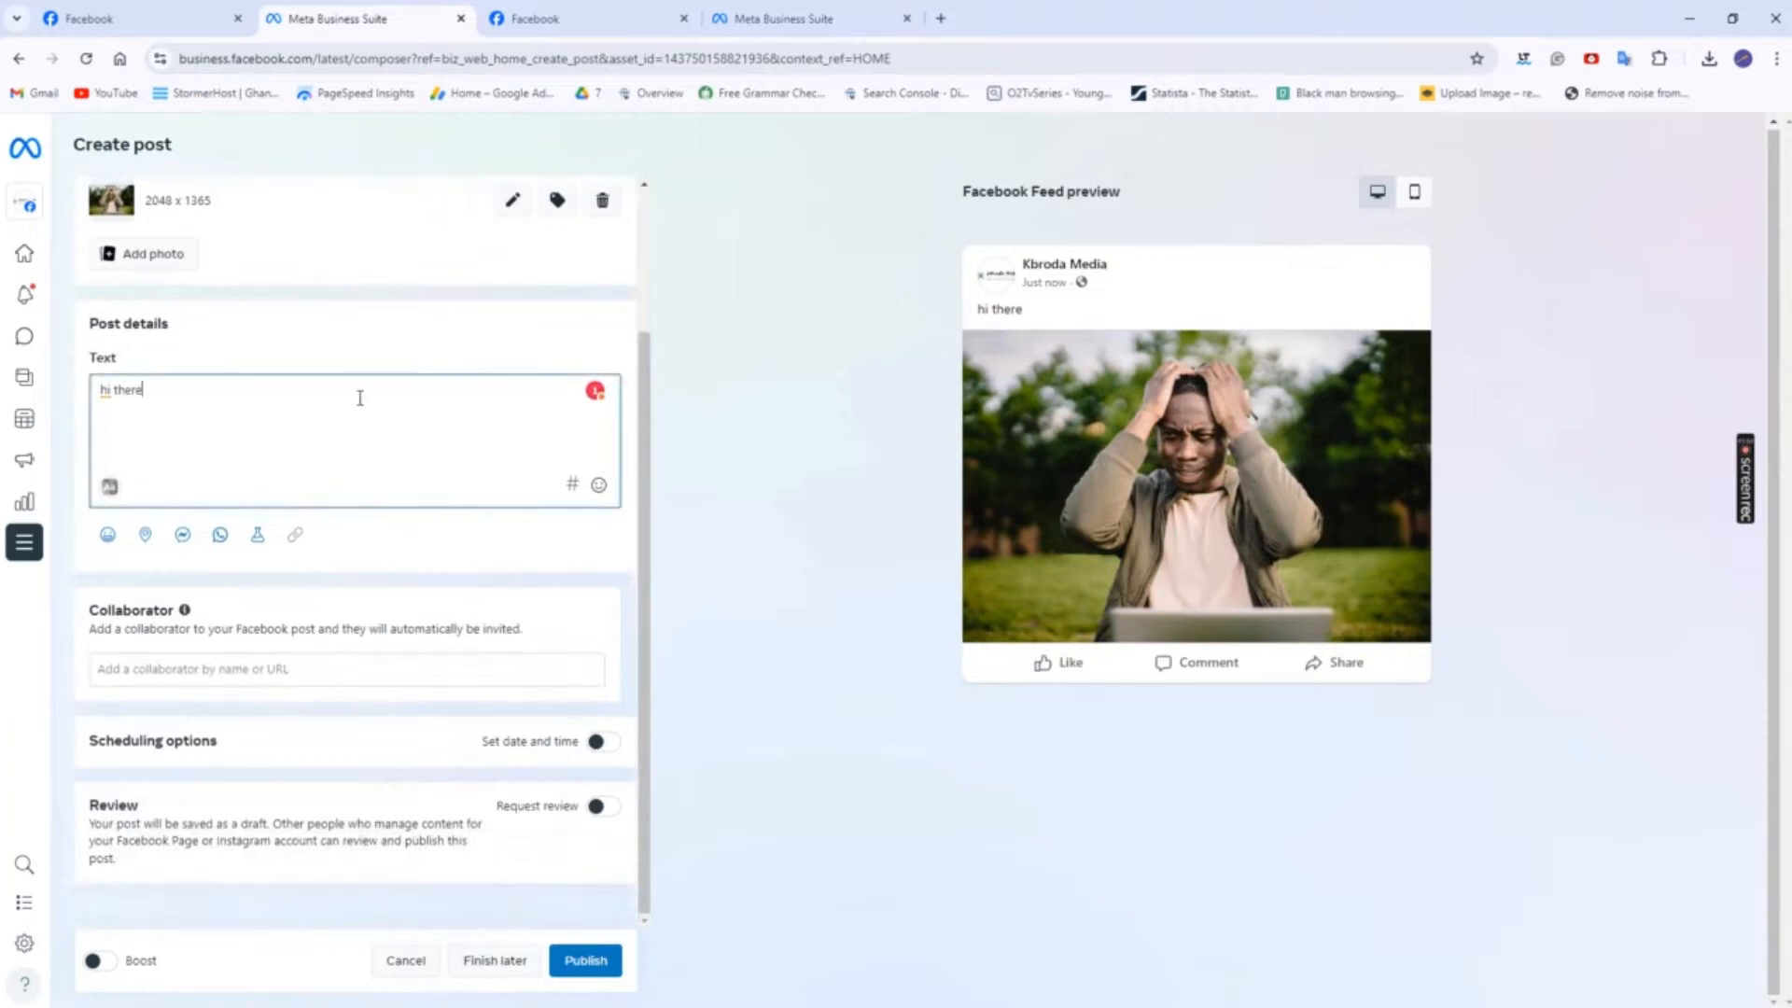
key(Return)
key(Return)
text(#)
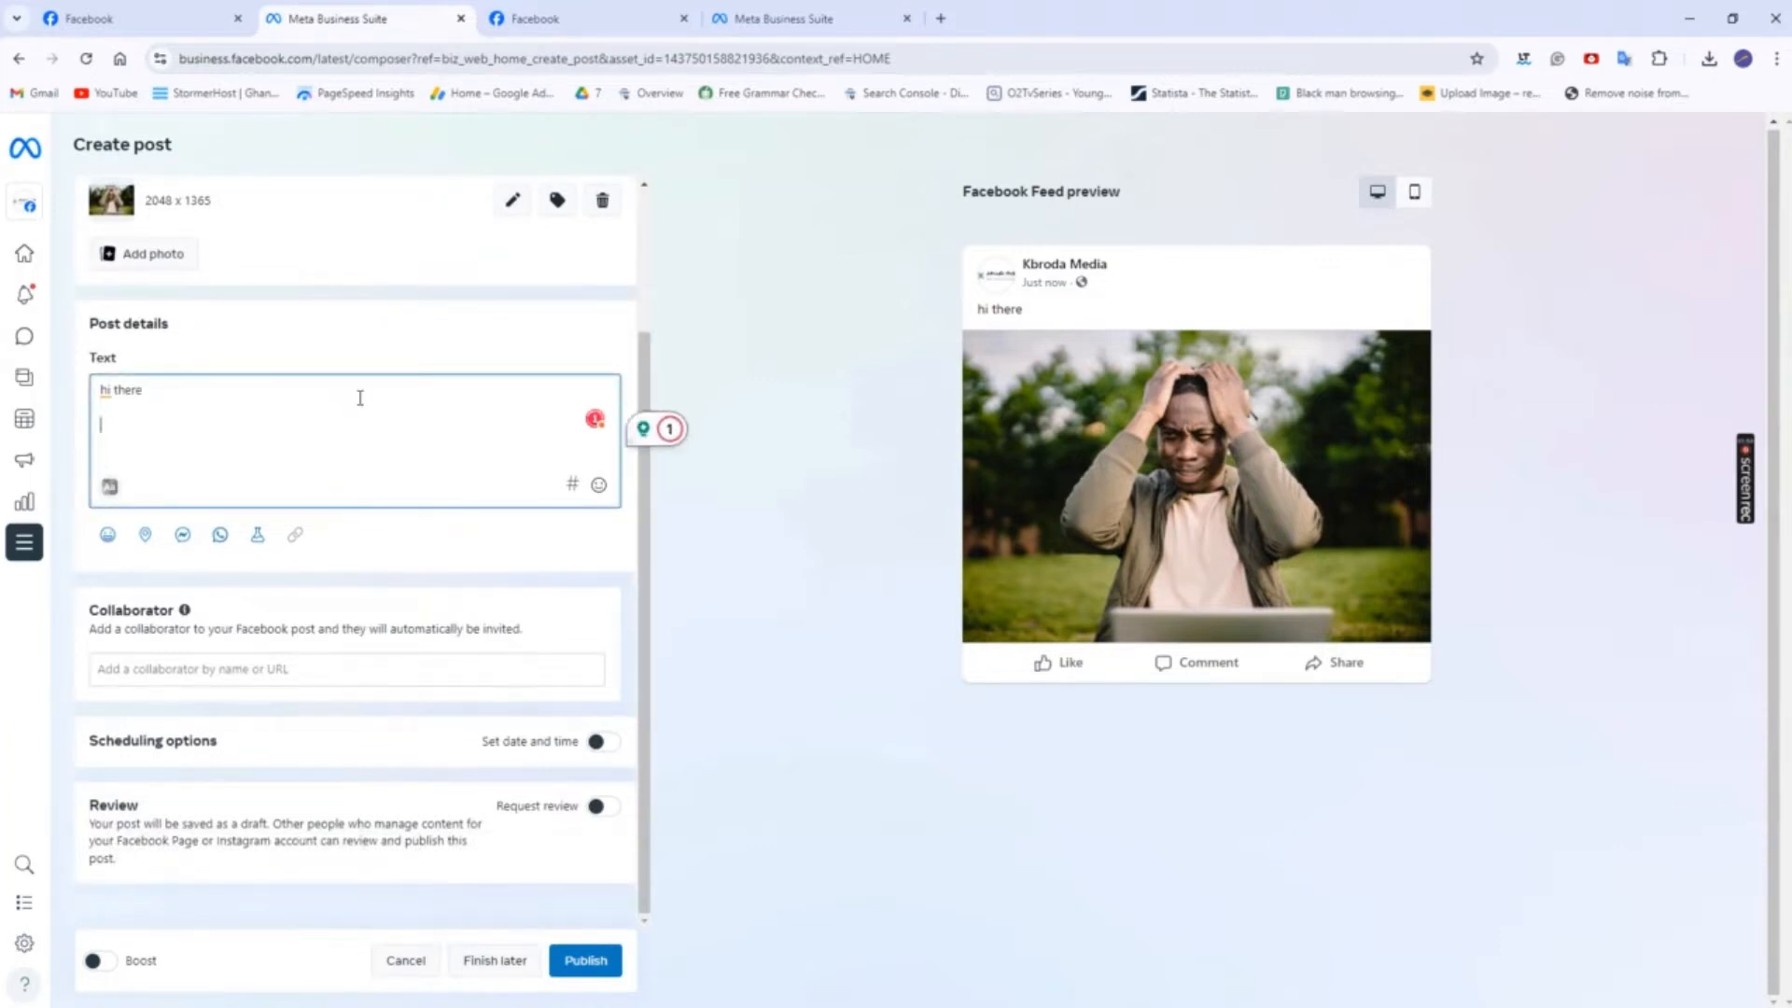
text(fy)
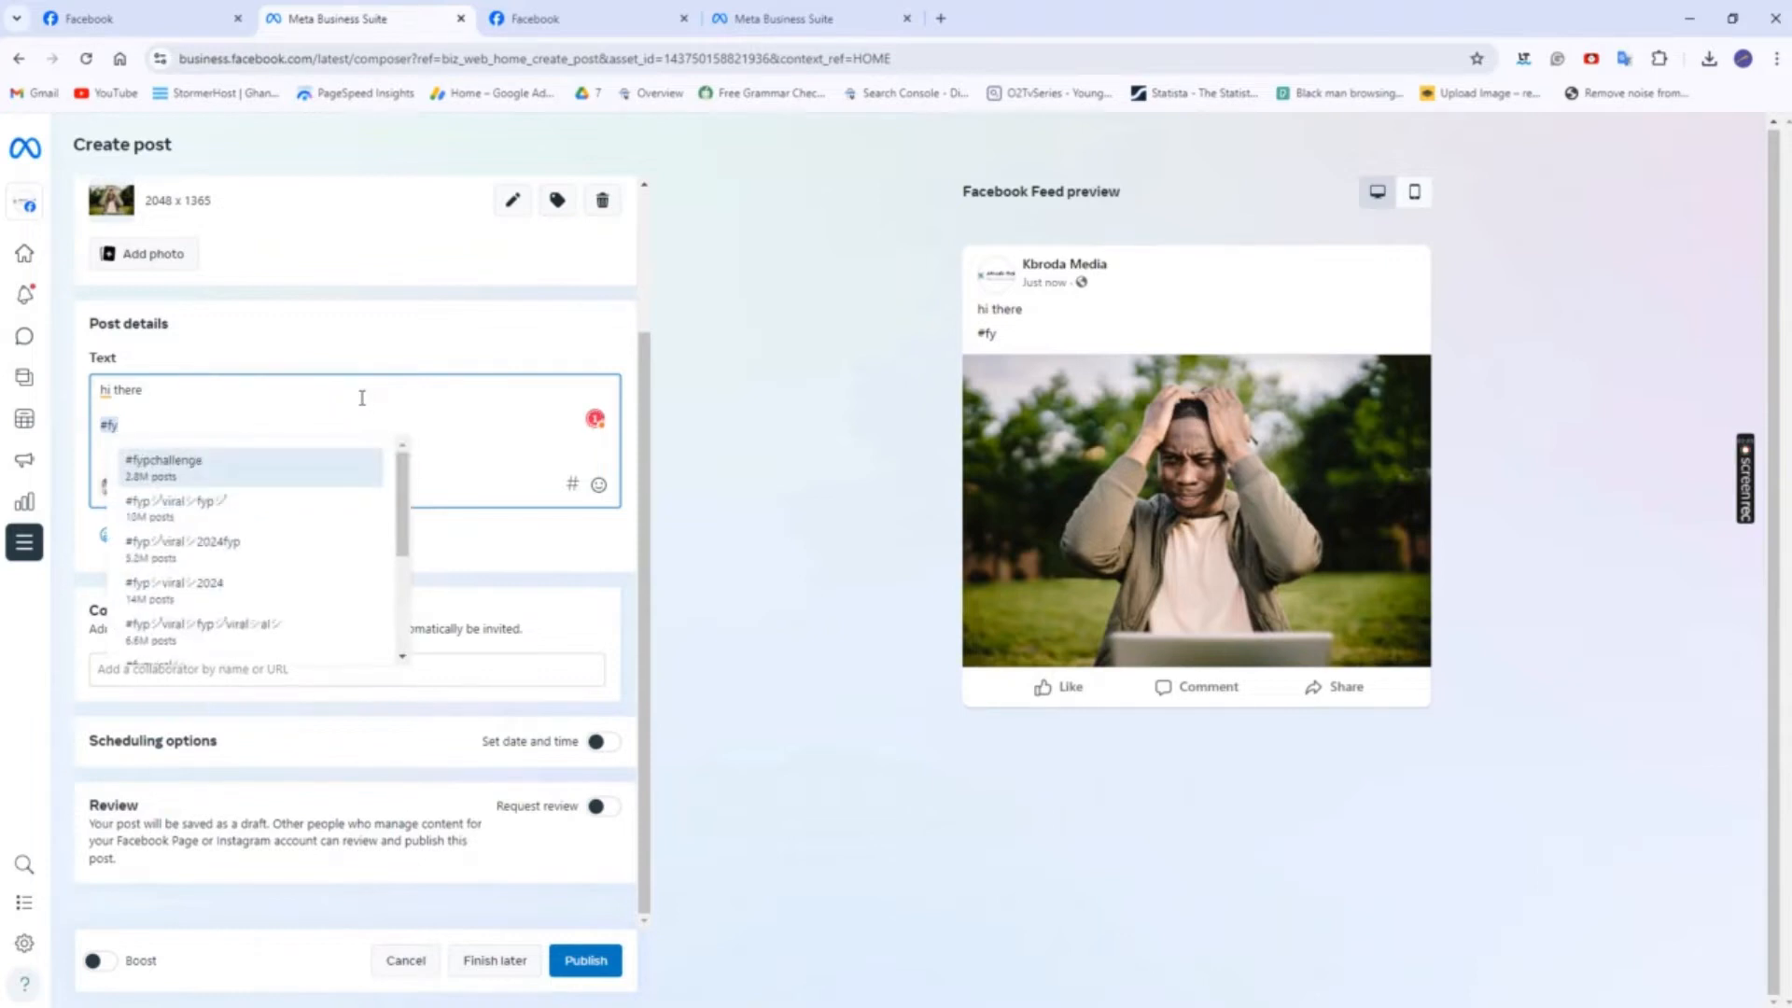
click(328, 504)
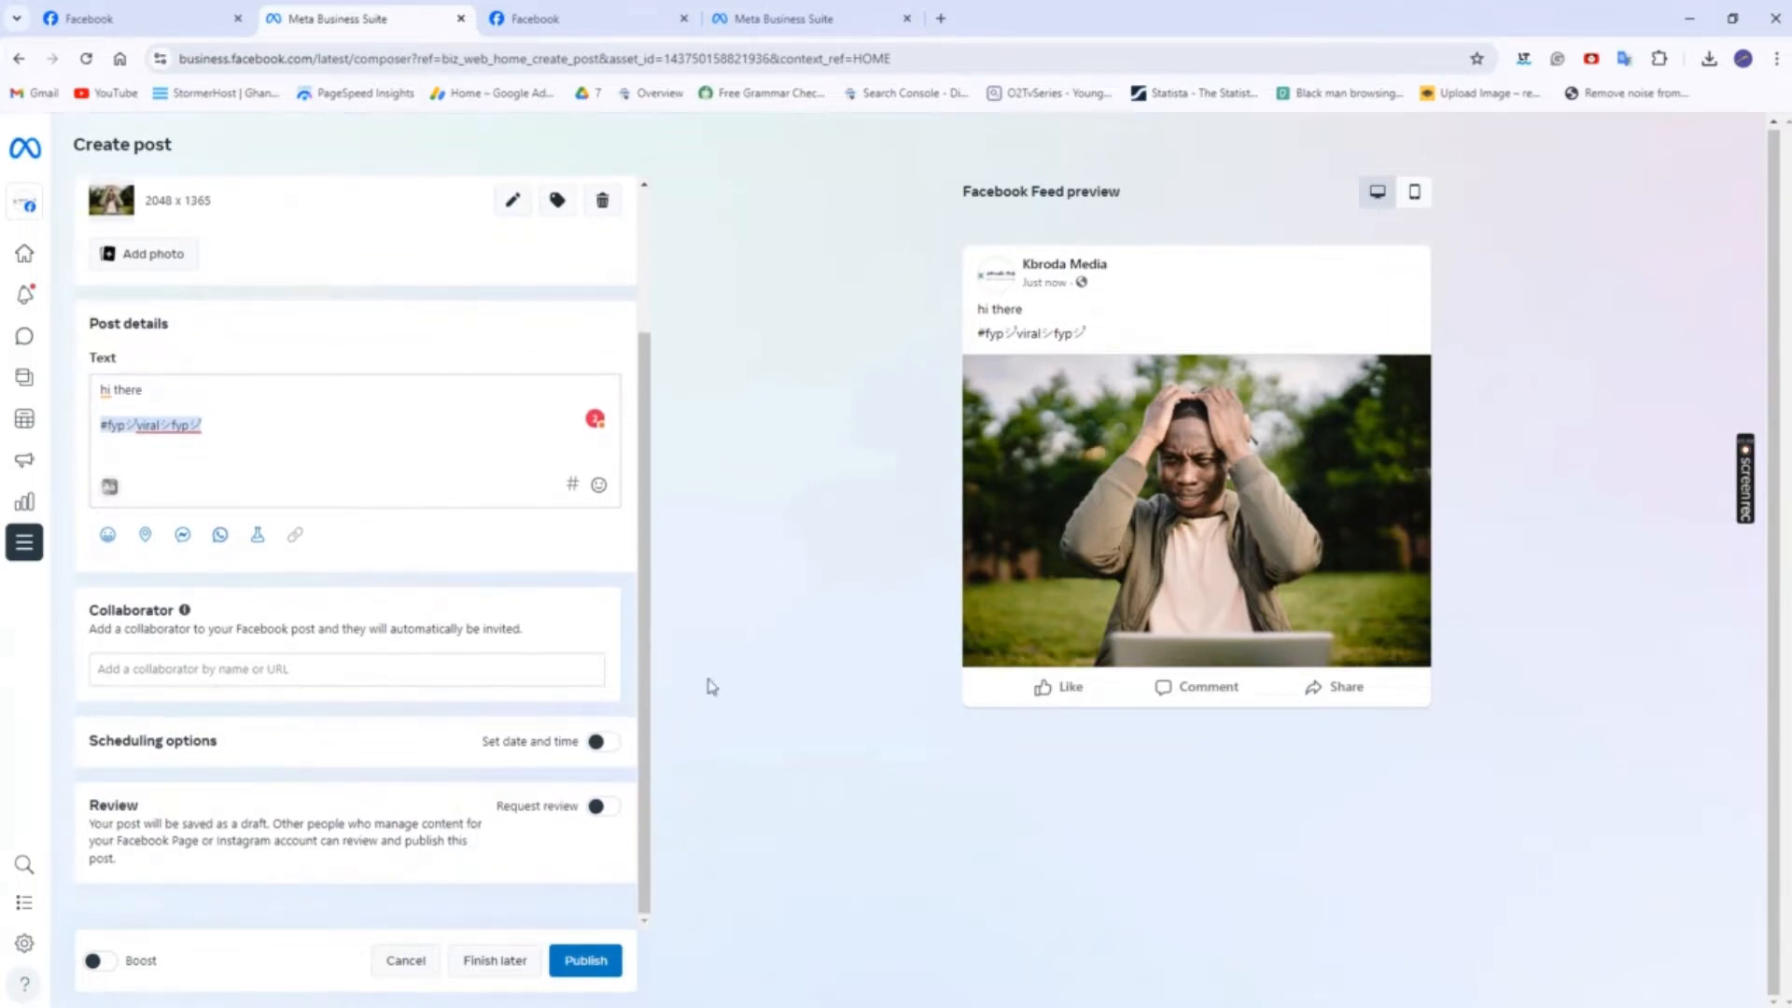
- Turn on scheduling for the post and set its Facebook publishing date to August 14, 2024
click(599, 744)
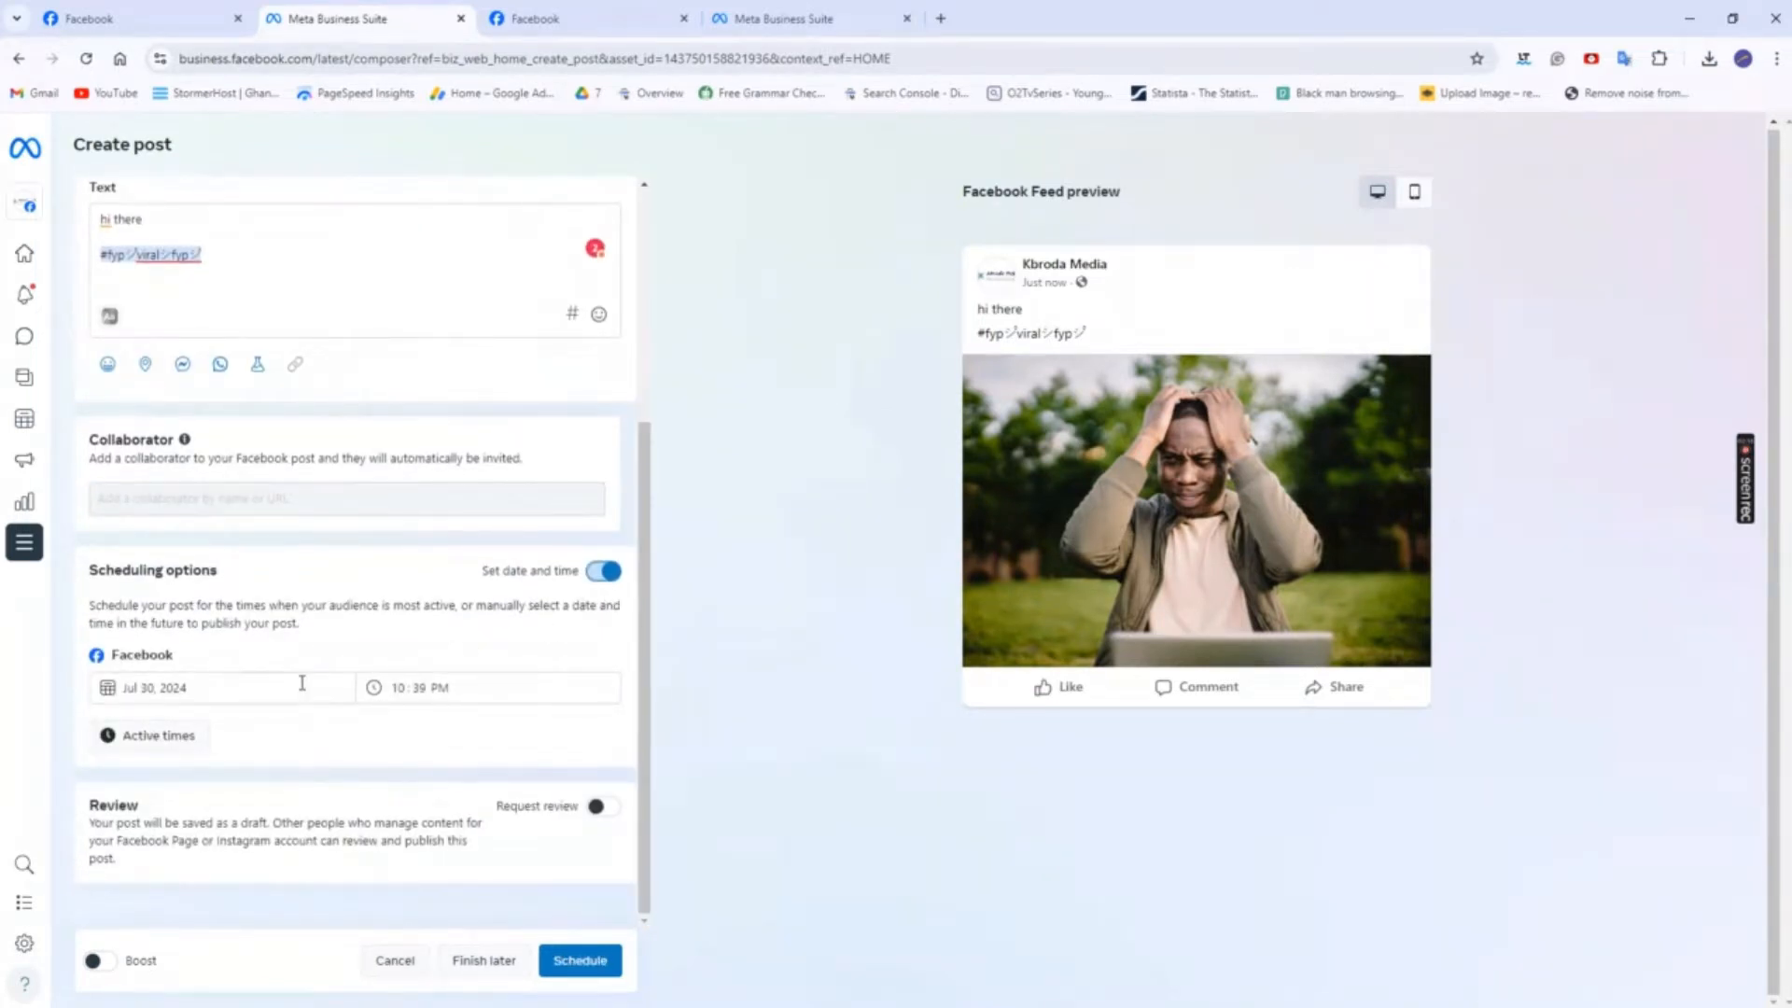
click(303, 686)
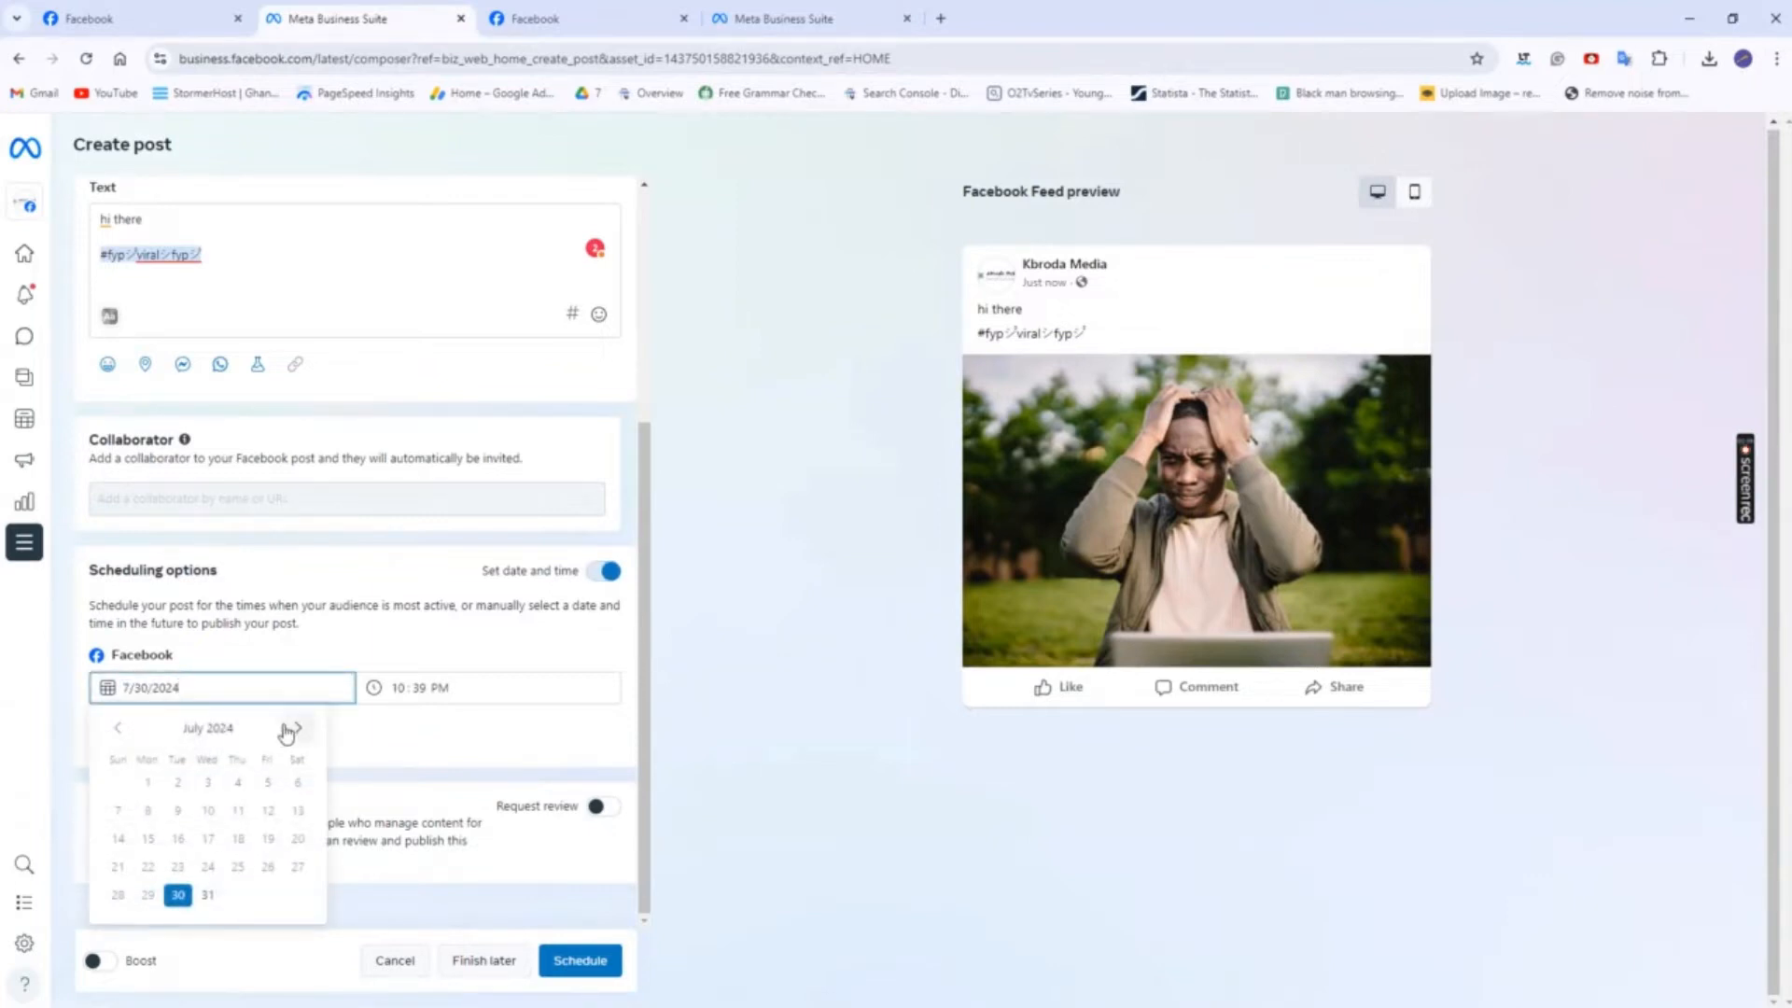
click(287, 731)
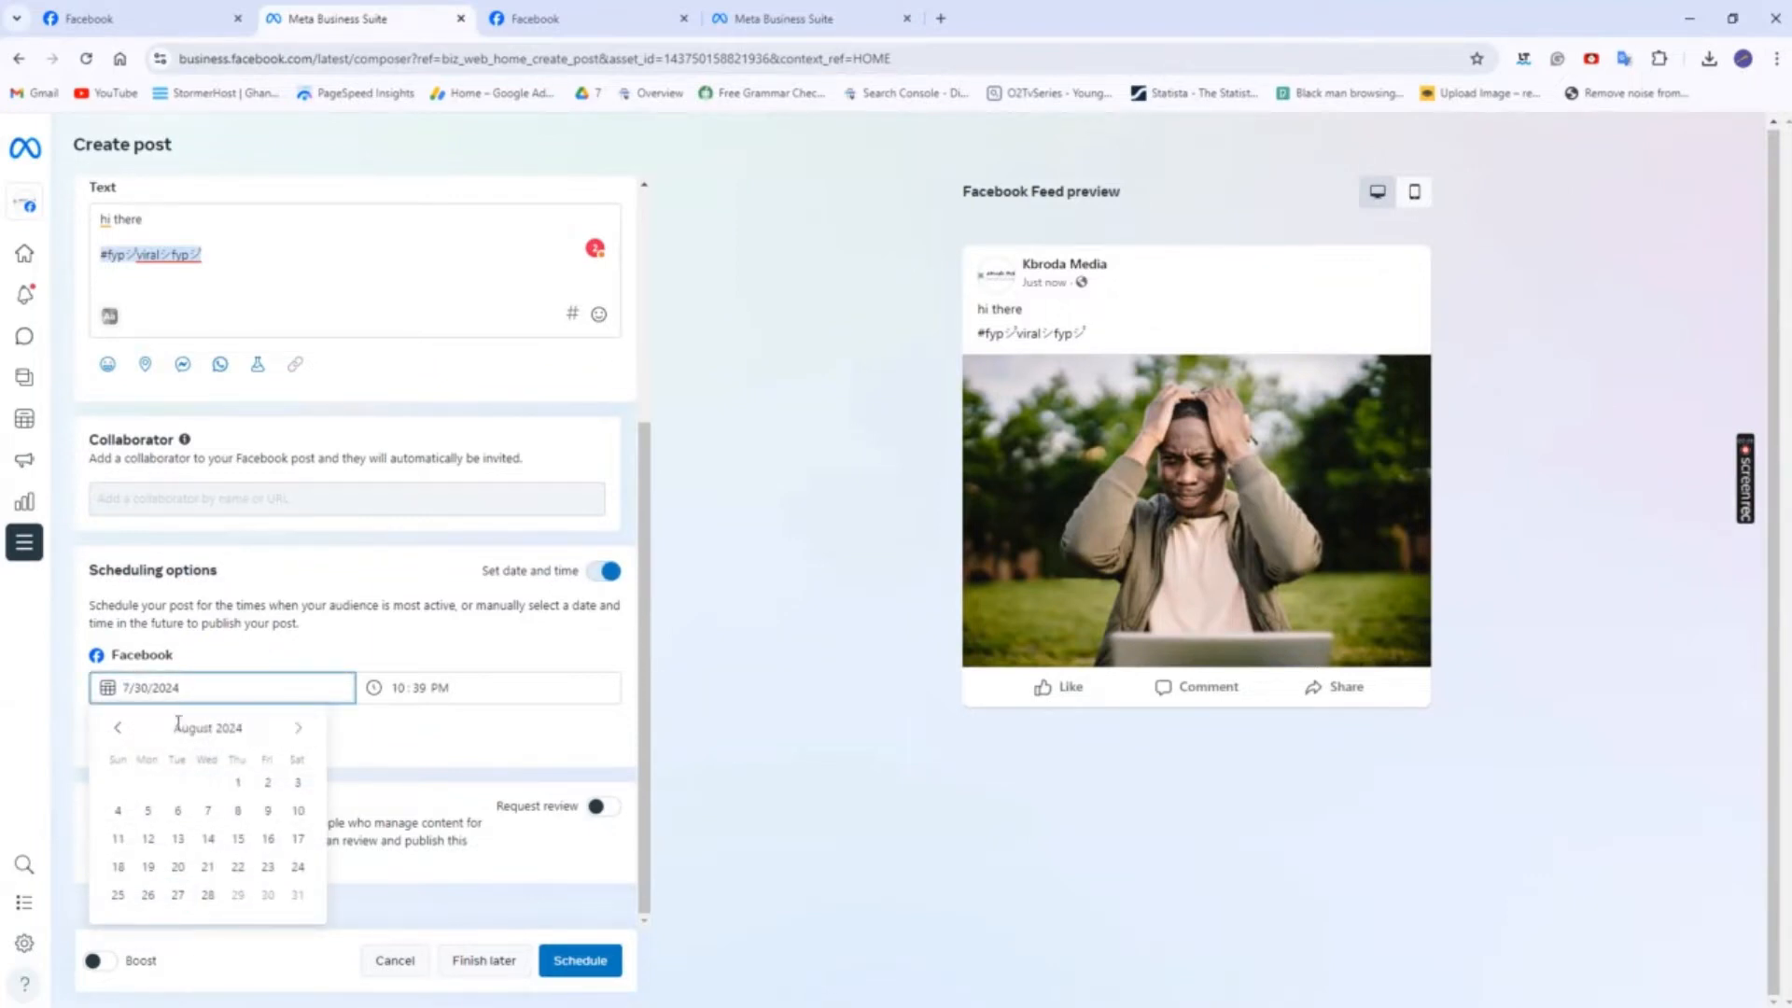
click(118, 728)
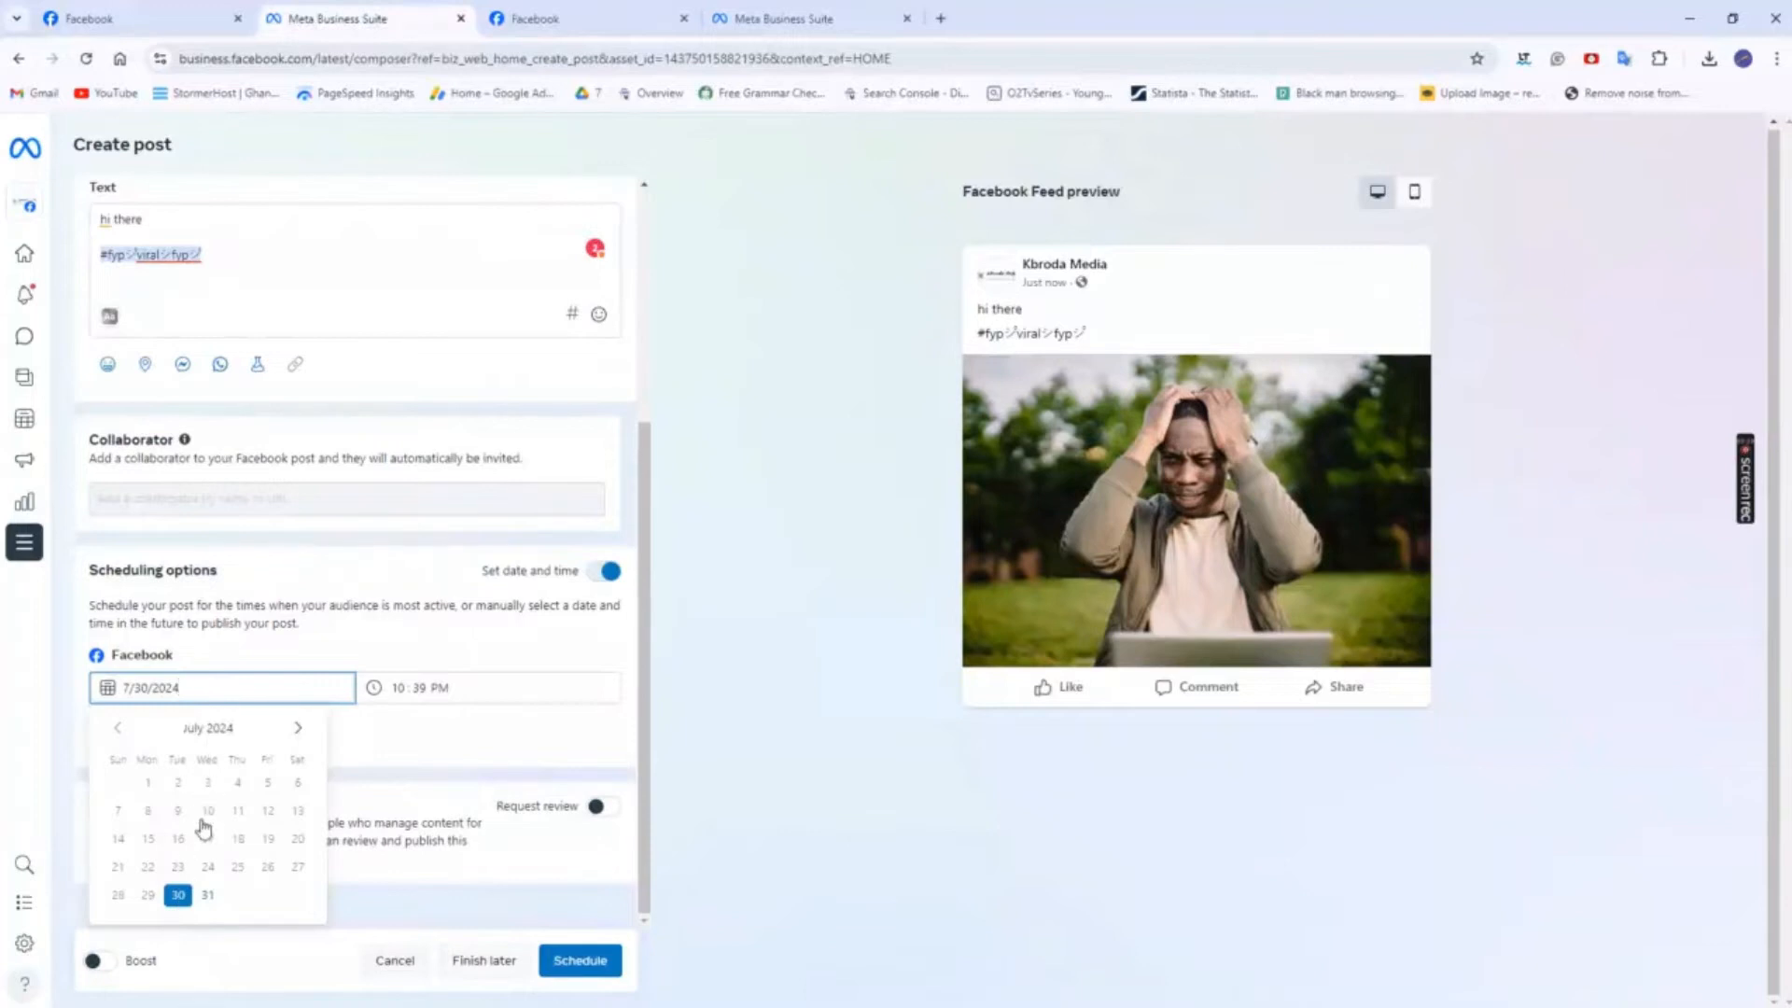
click(289, 727)
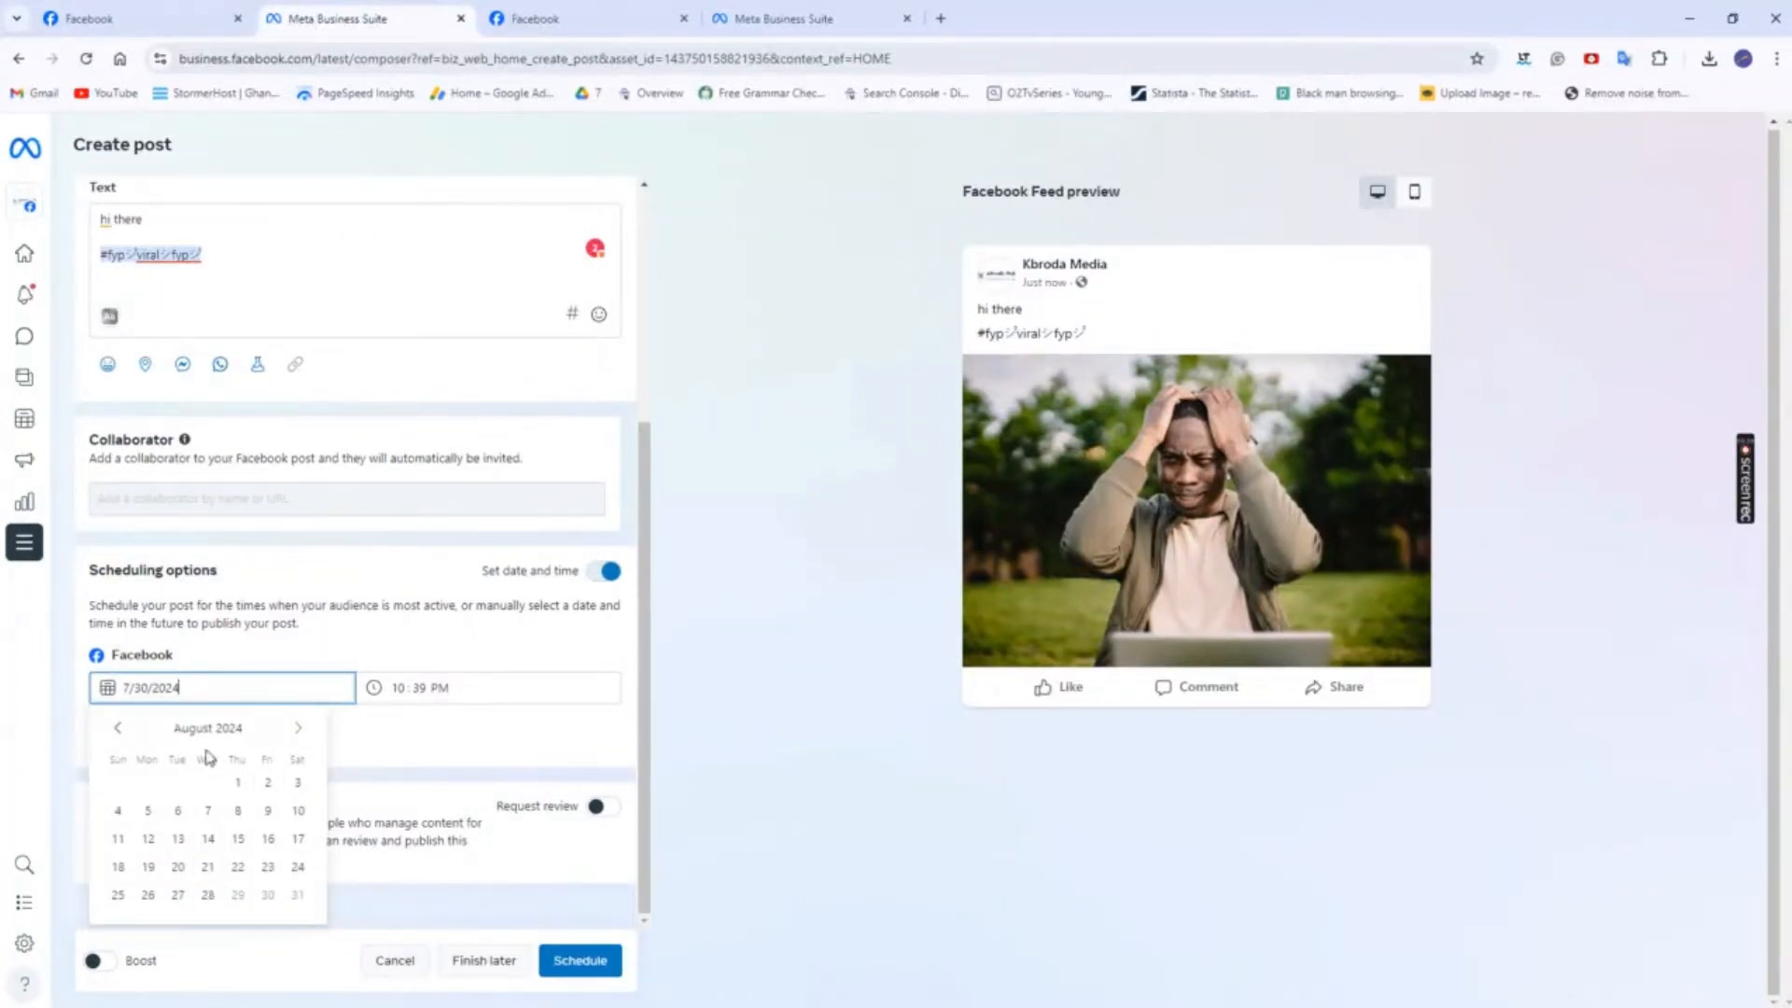
click(118, 728)
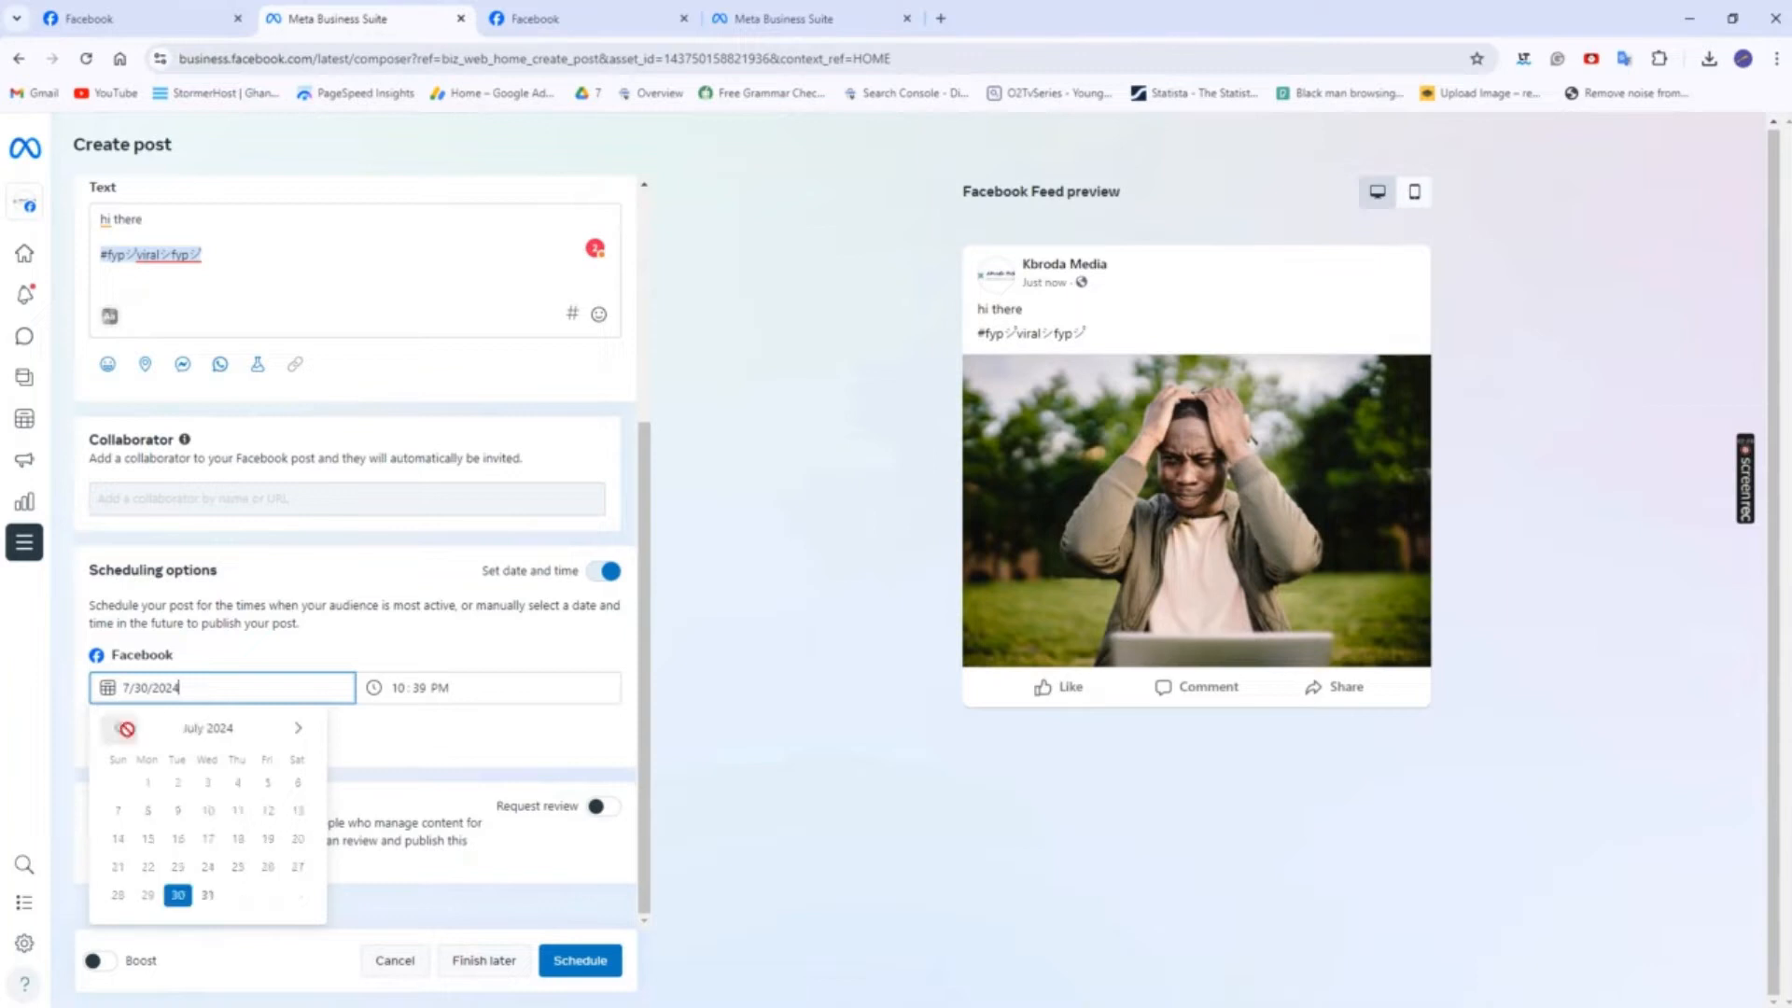
click(298, 728)
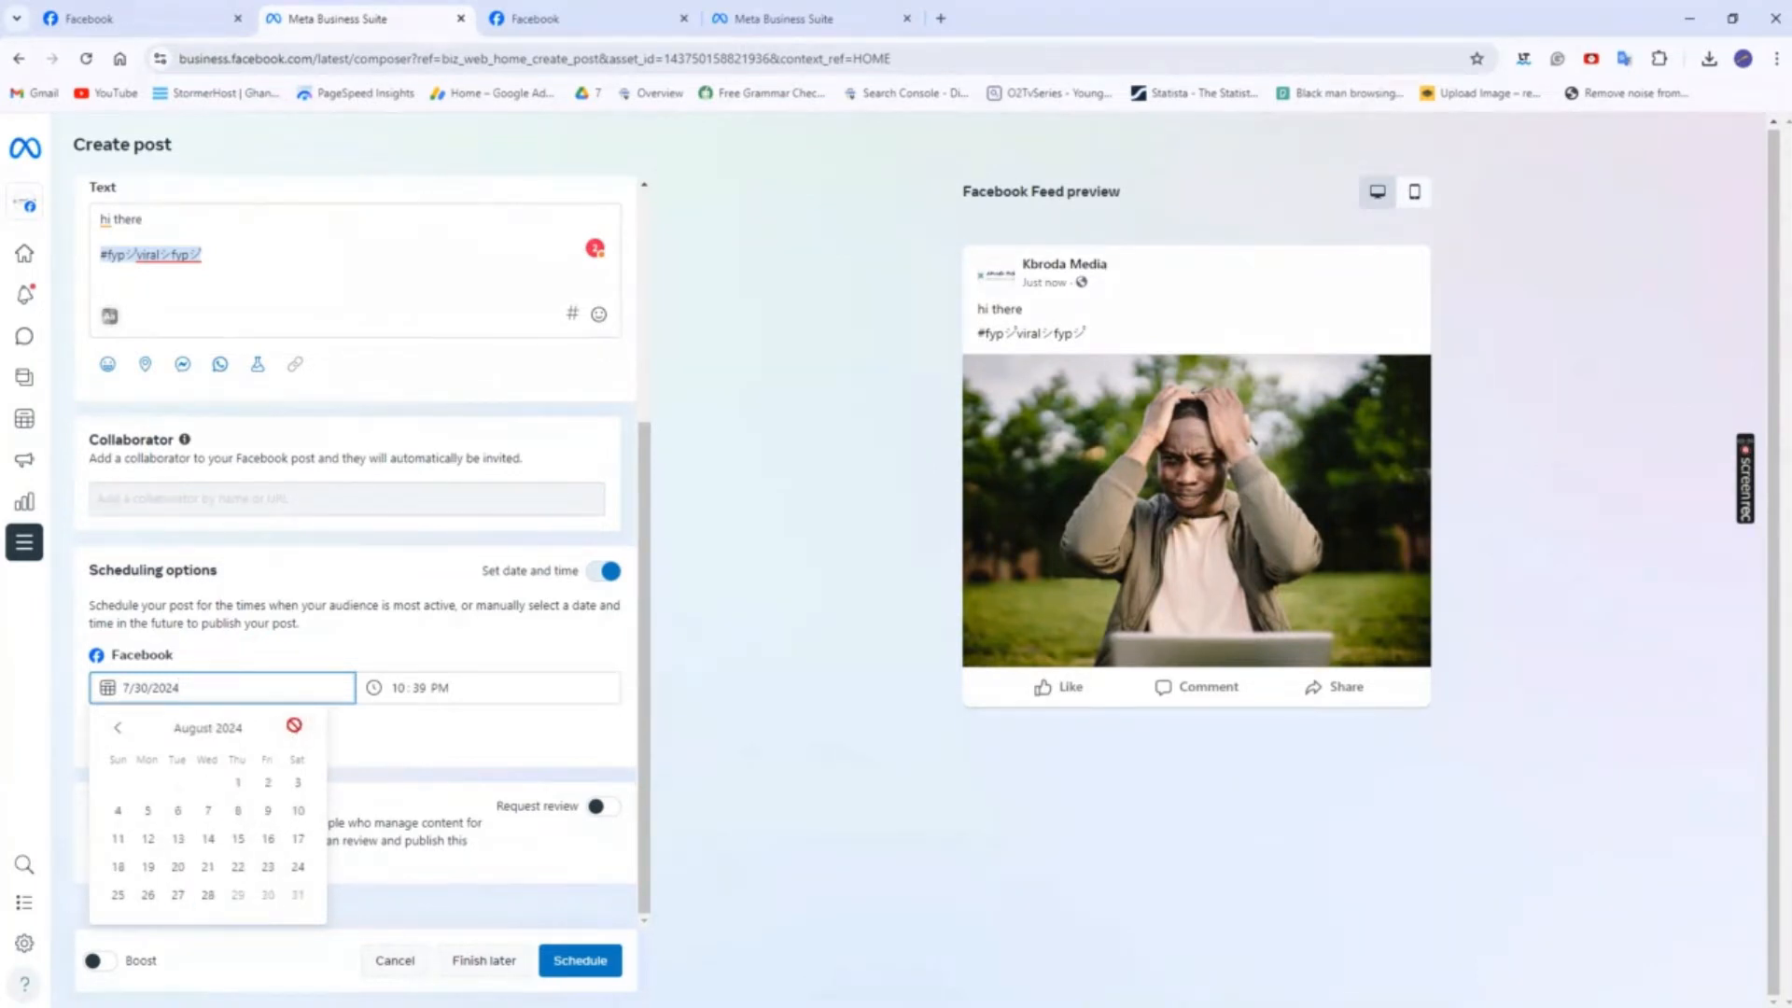
click(209, 839)
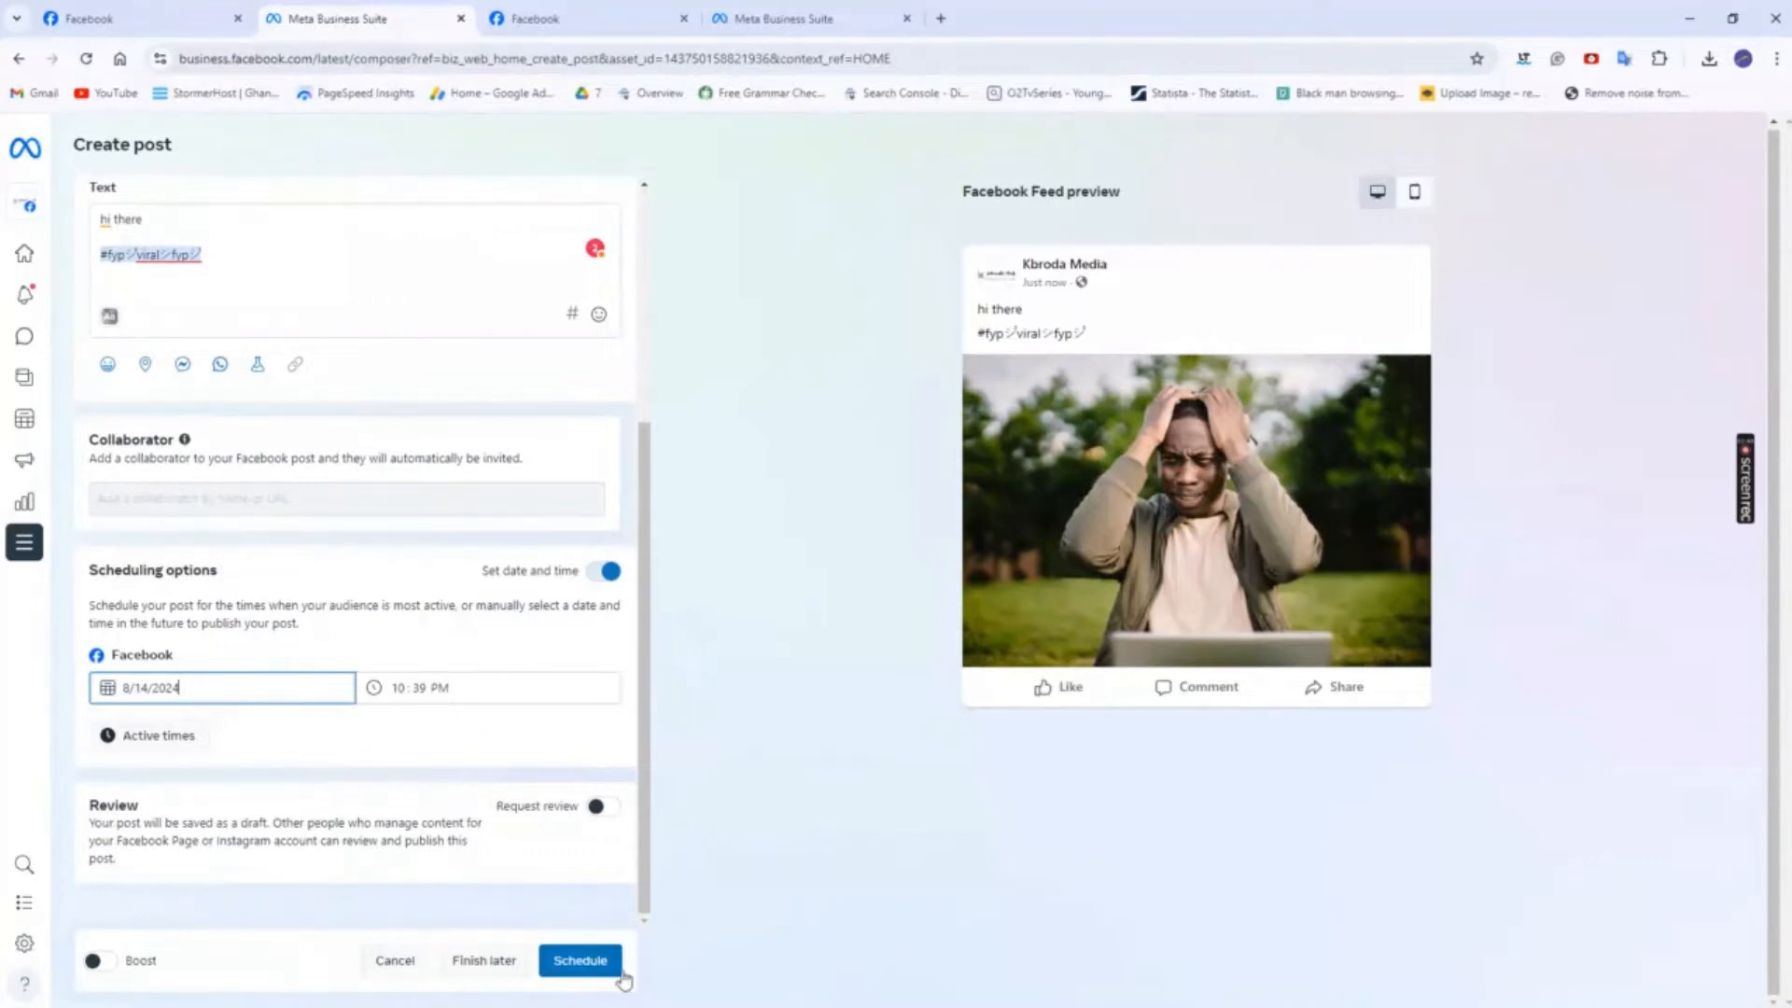
- Schedule the post, dismiss the mobile app promotion and decline scheduling another post
click(581, 964)
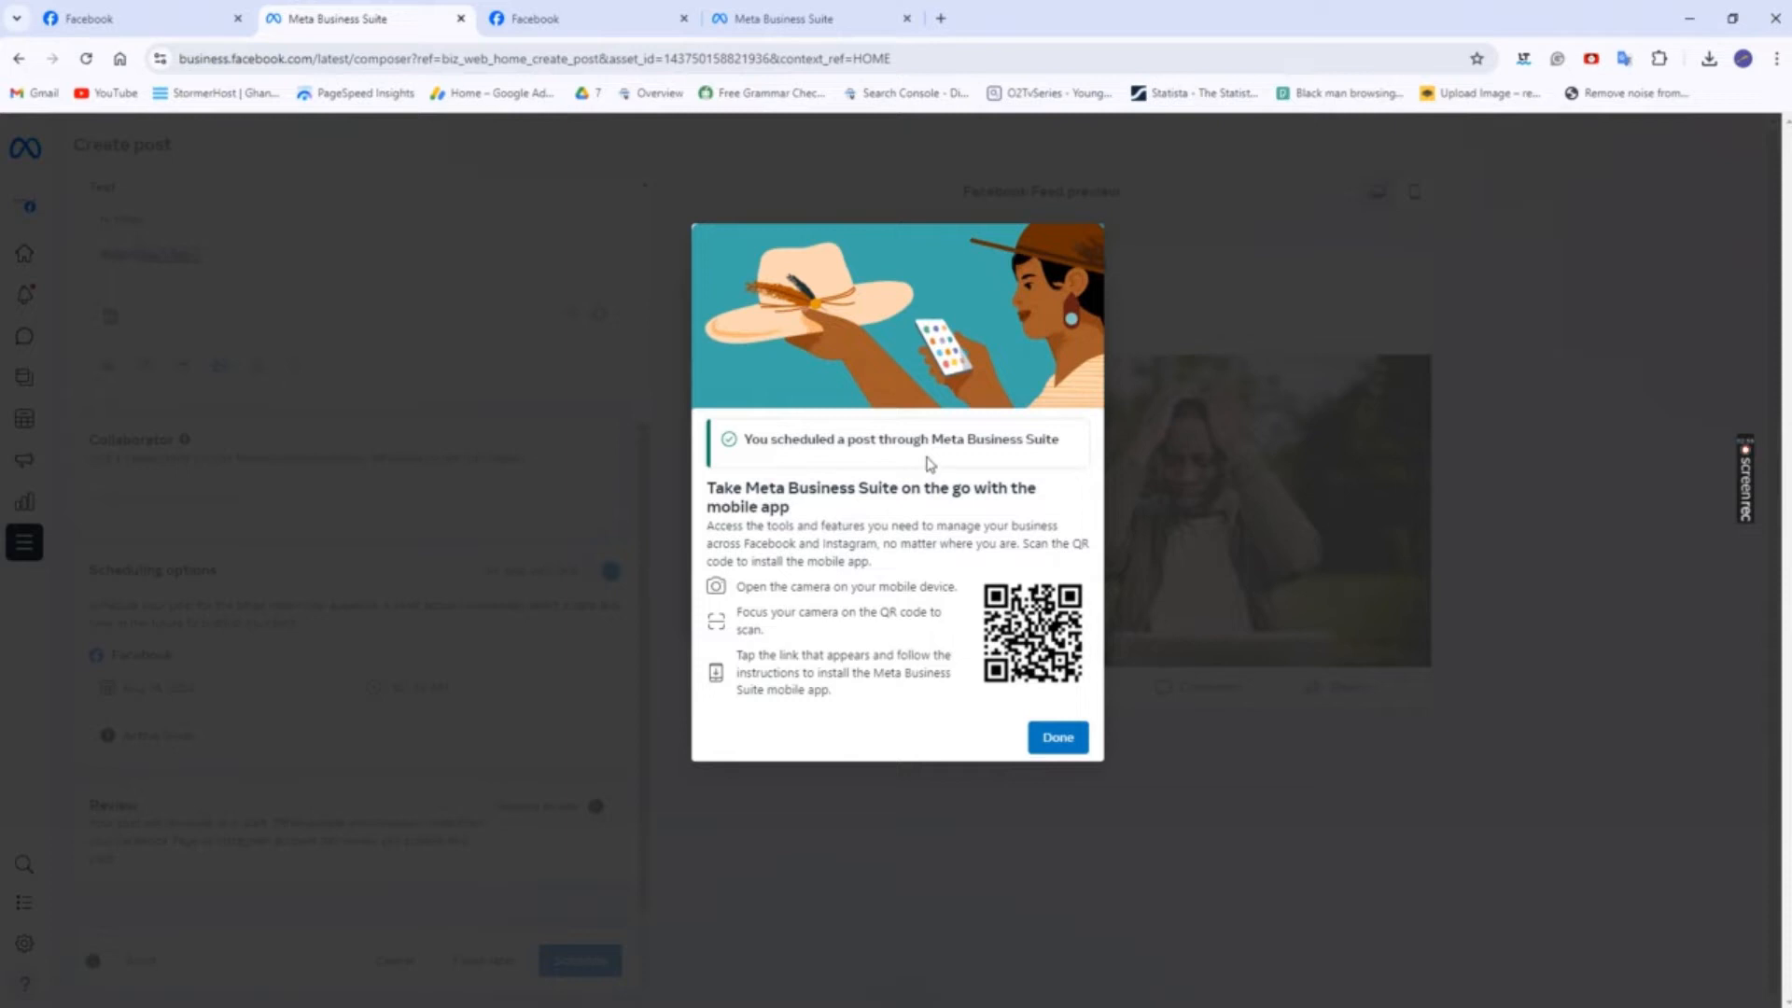
click(1059, 738)
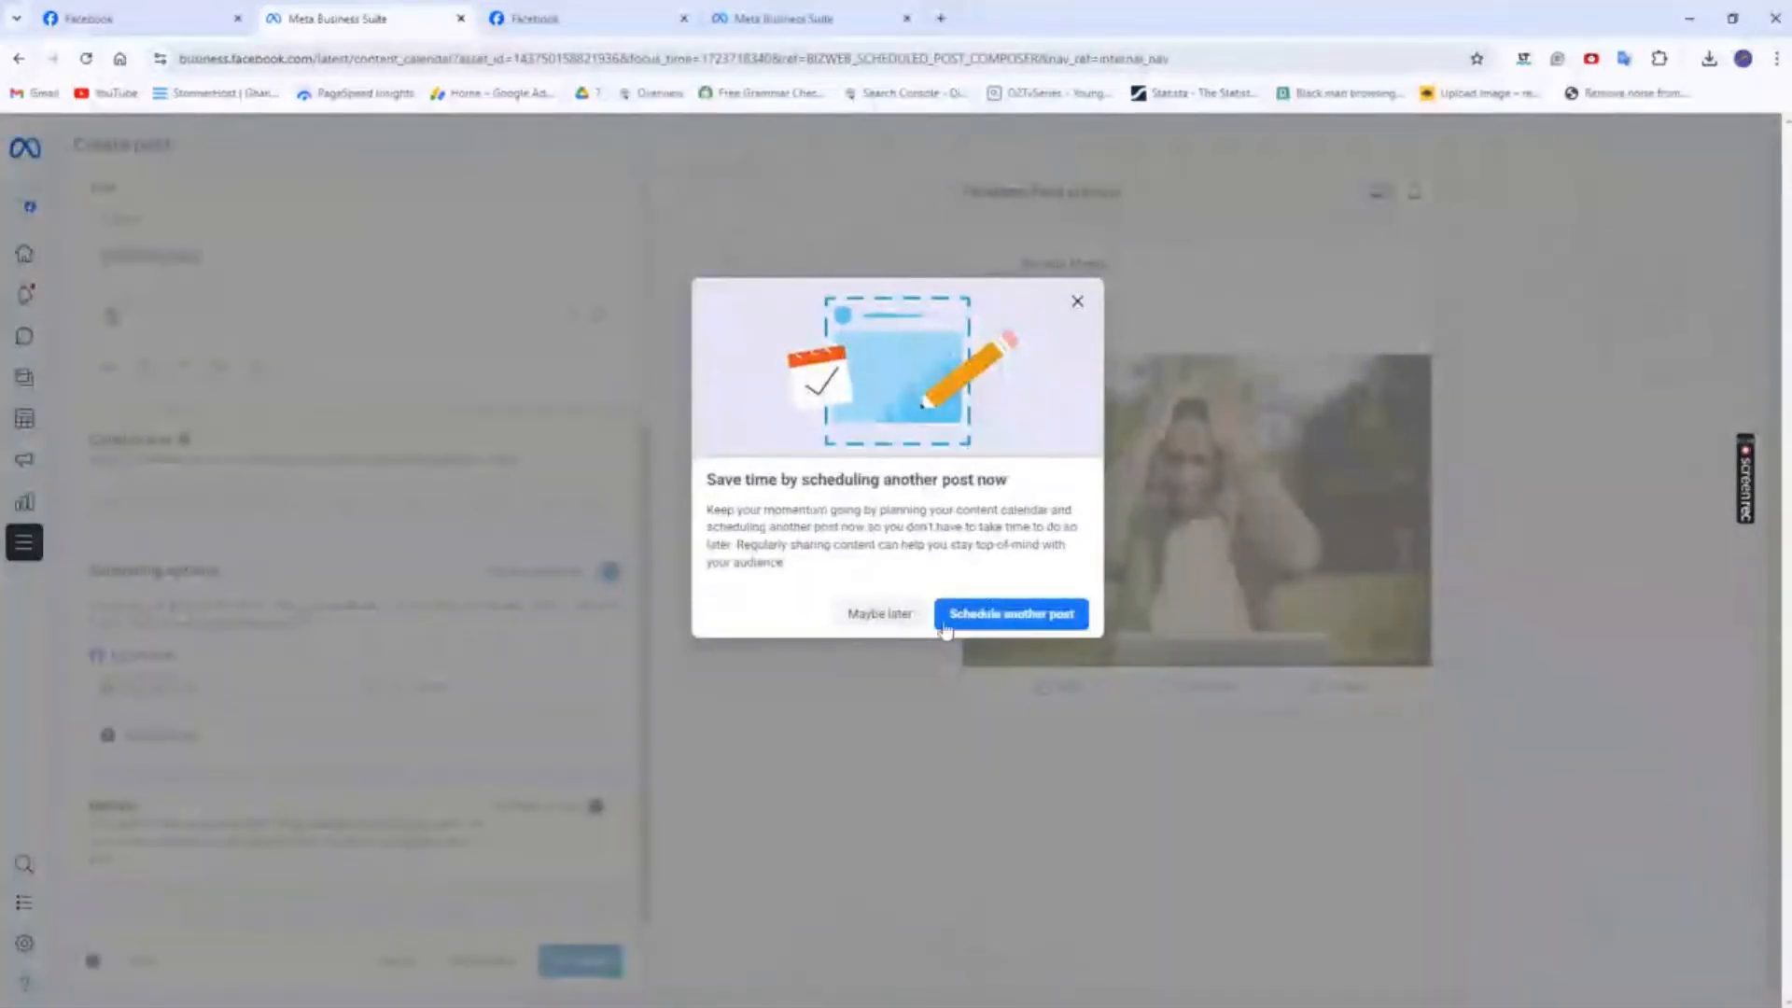
click(882, 616)
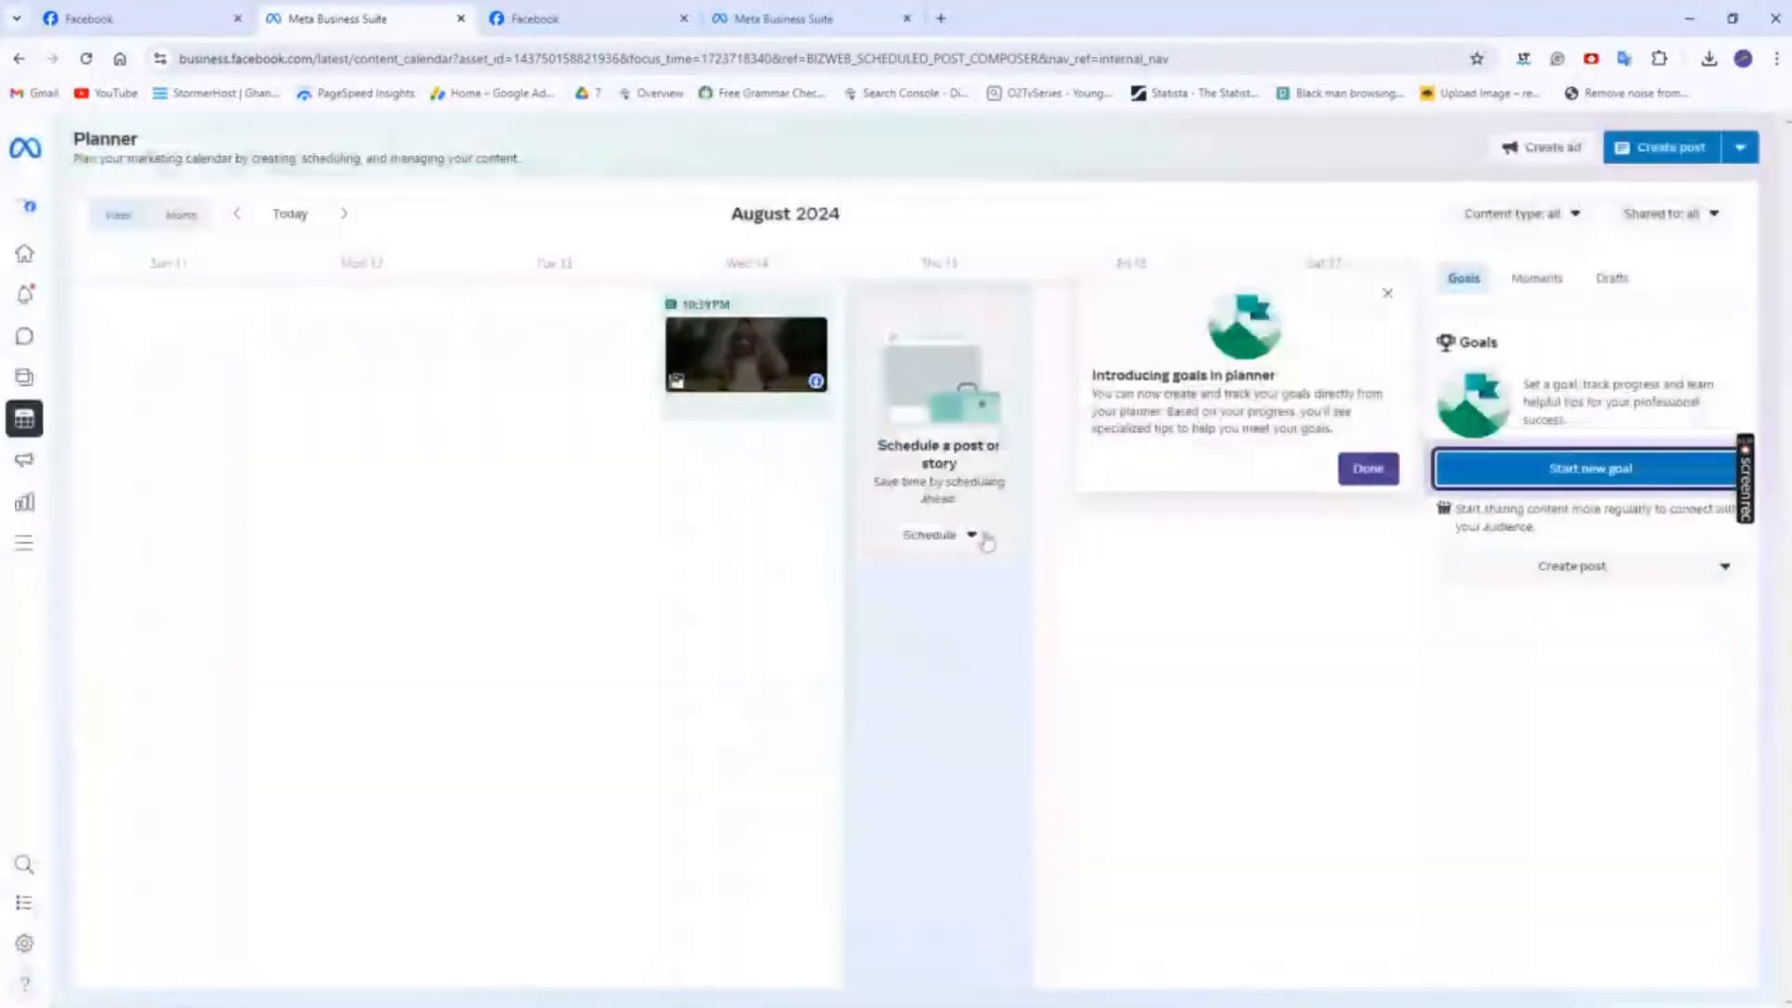
- Start a new reel from the home page and upload the SPORTY TV video from Downloads
click(28, 261)
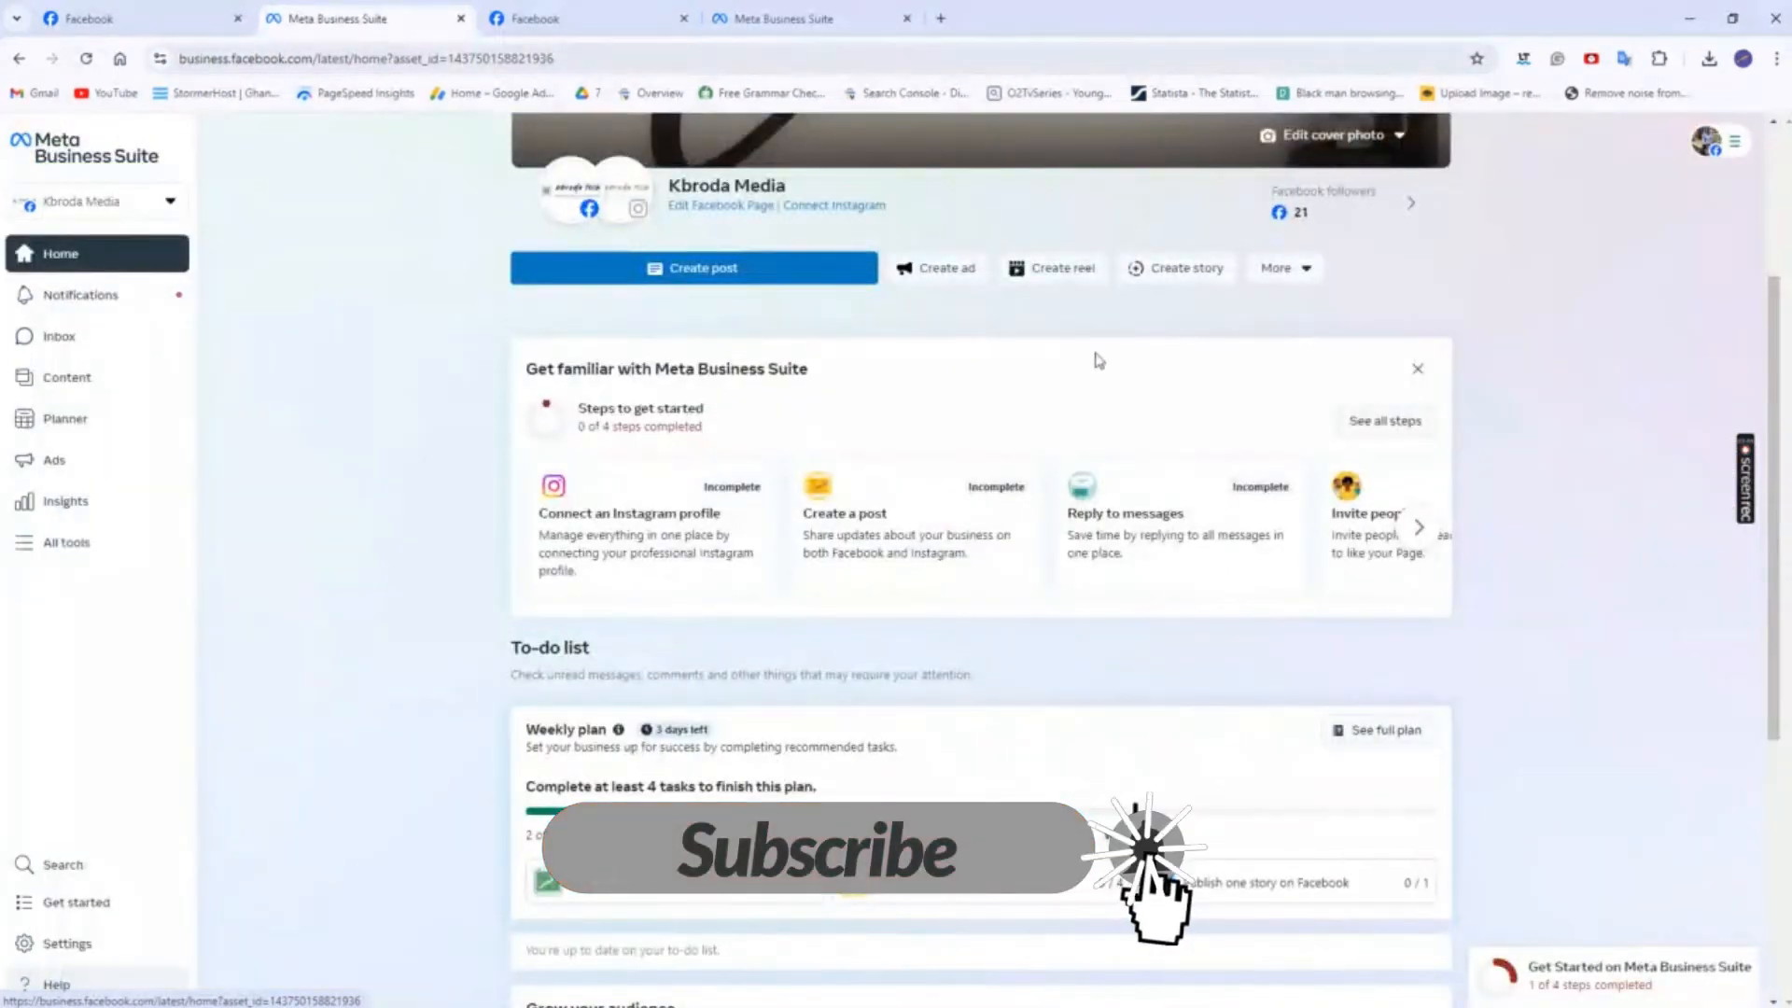
scroll(1099, 360, up, 2)
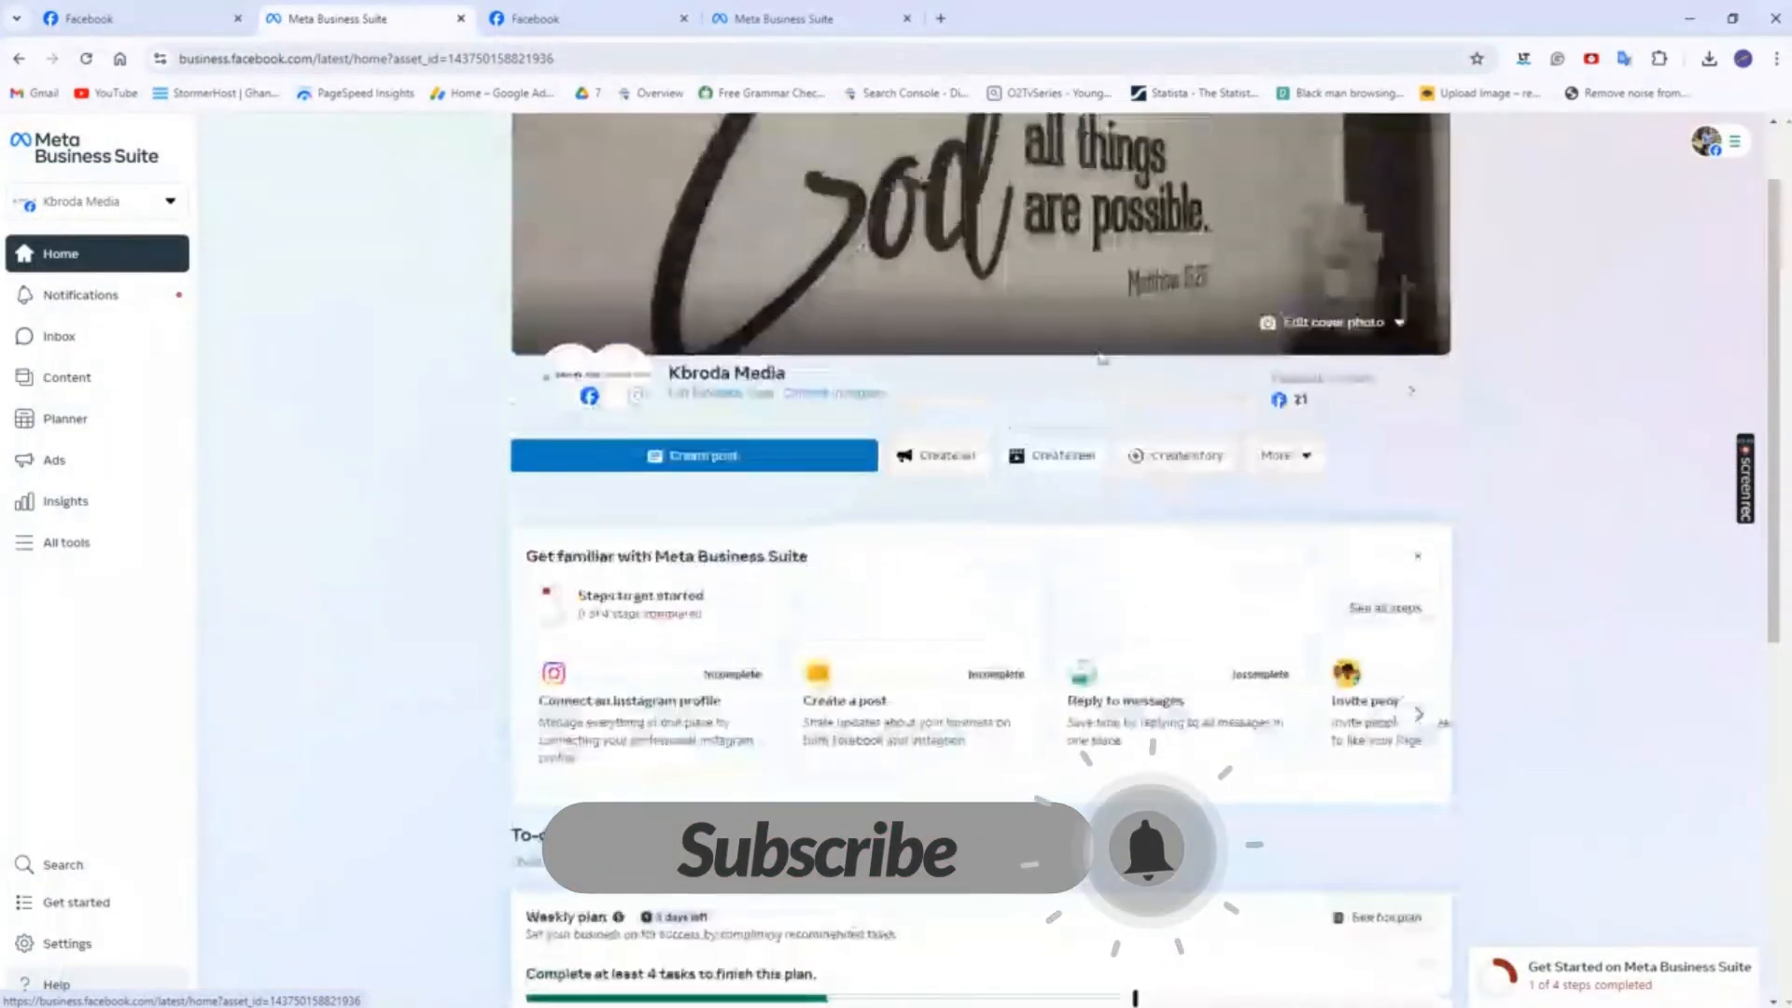
click(1063, 458)
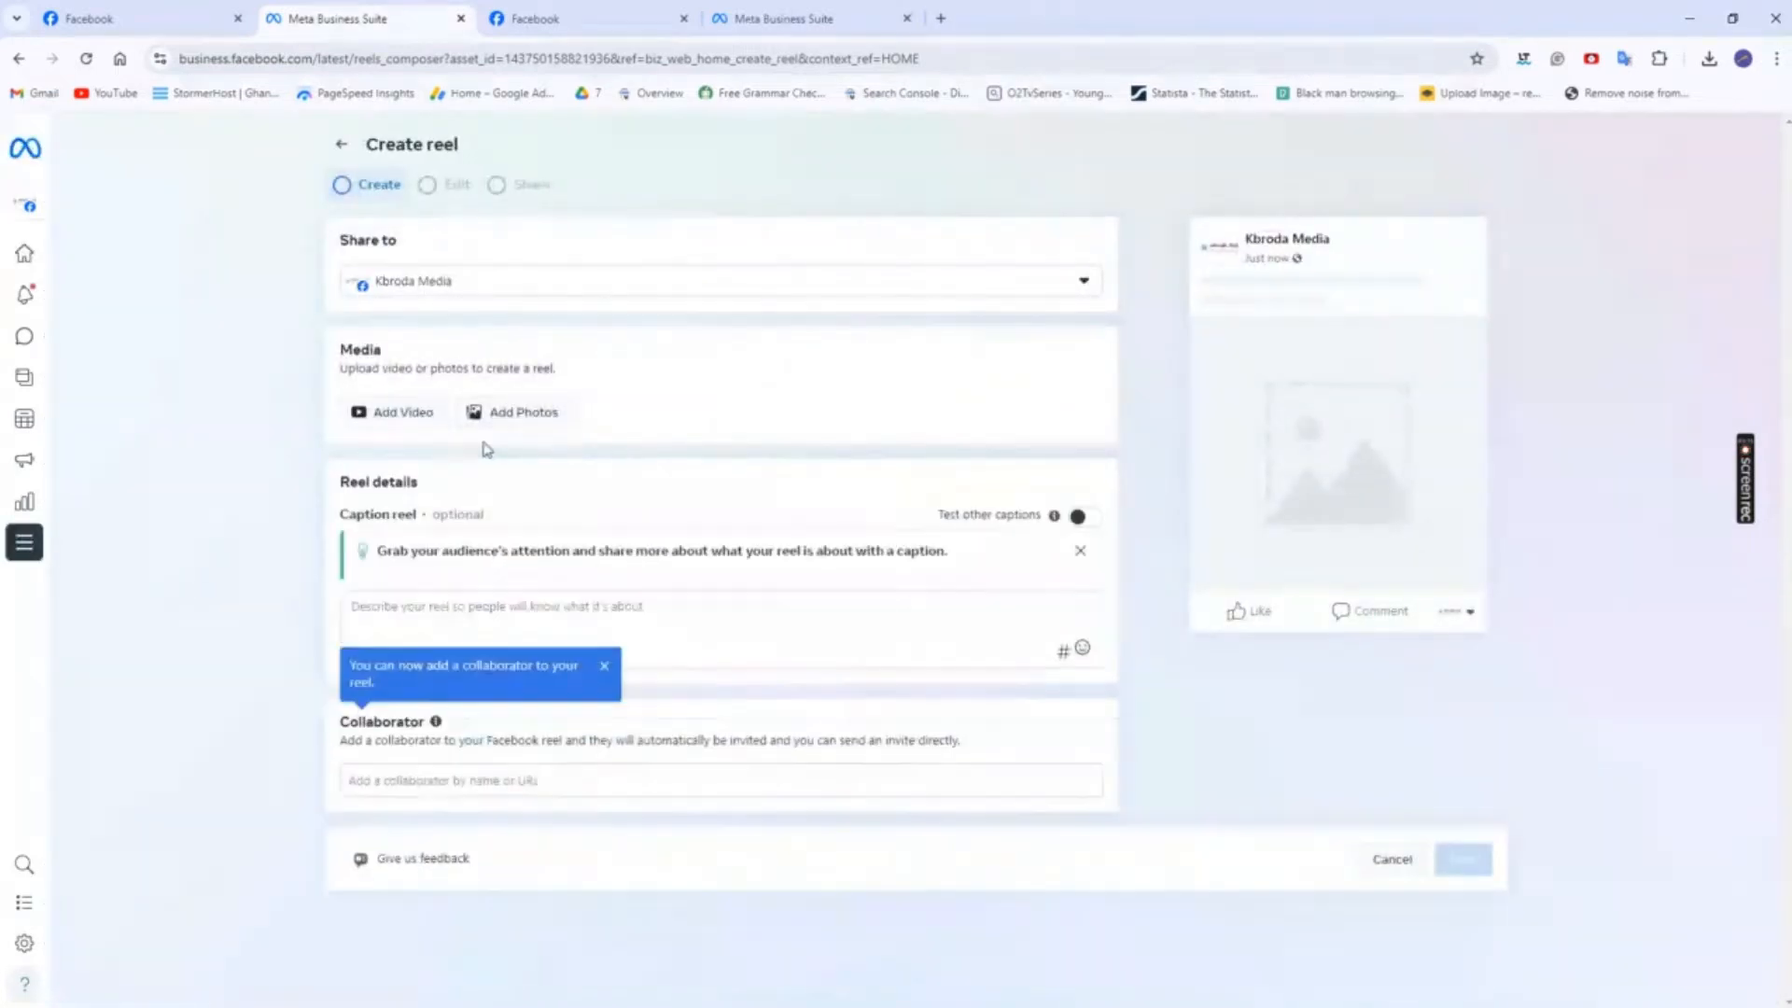
click(418, 420)
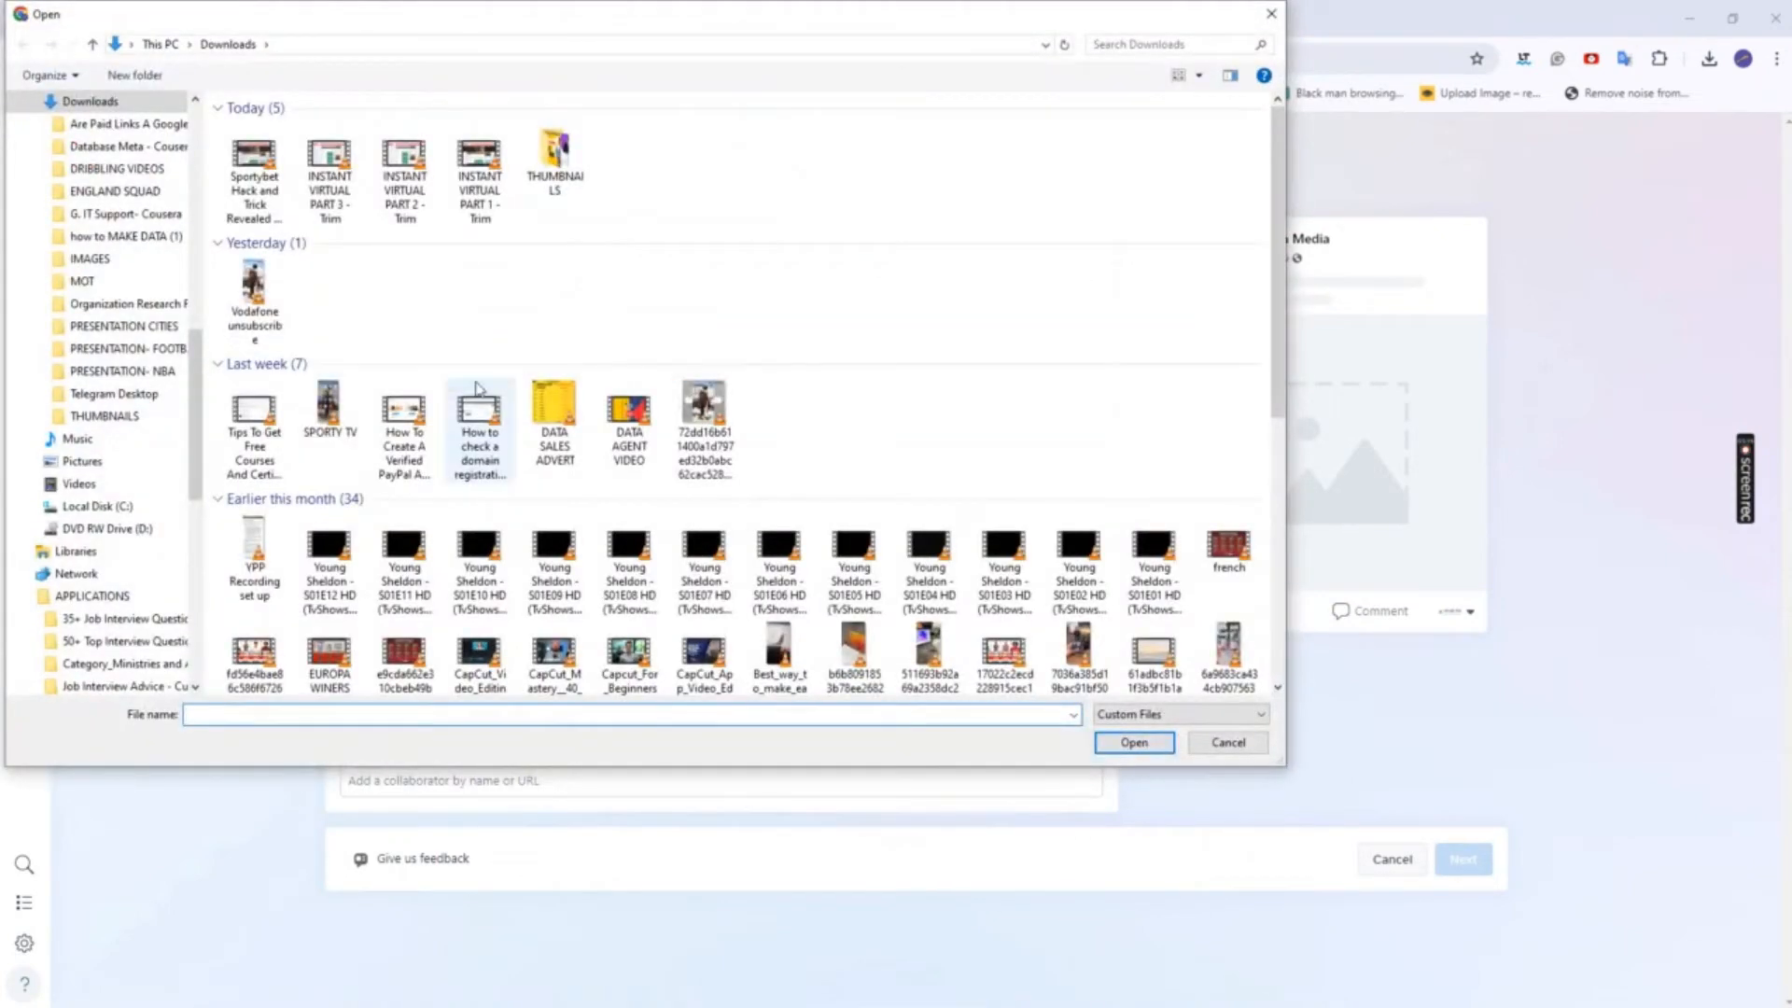
click(329, 416)
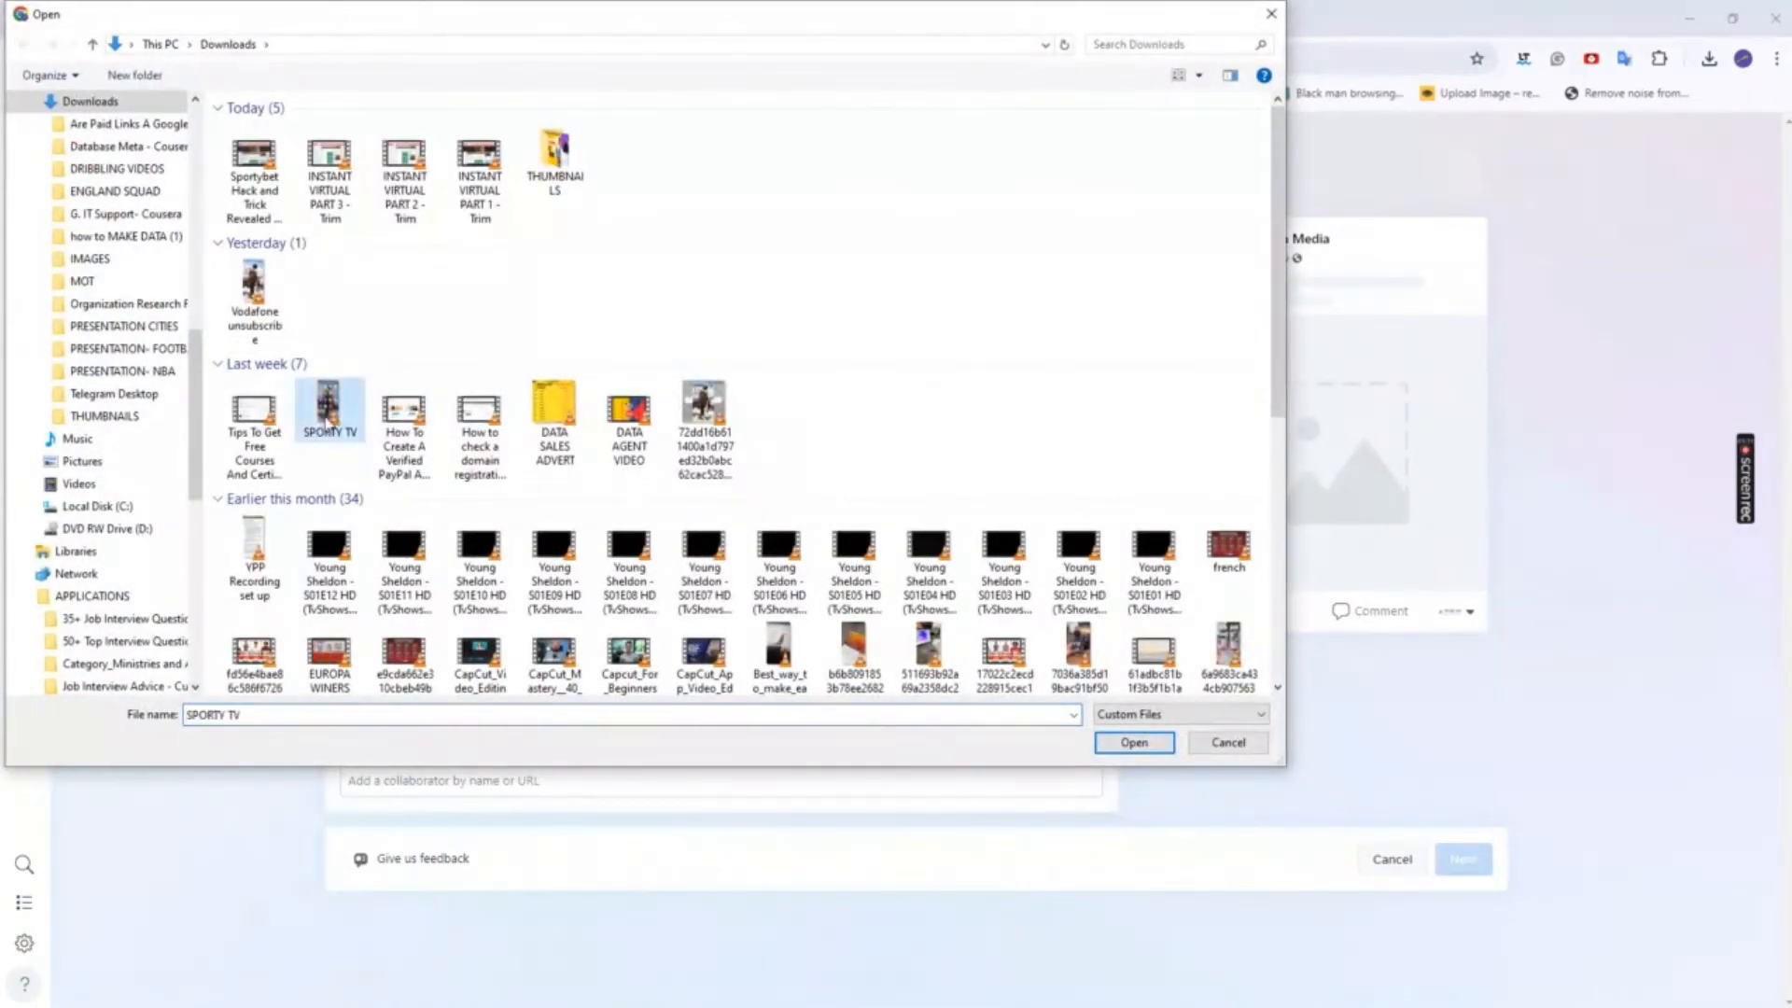
double_click(329, 415)
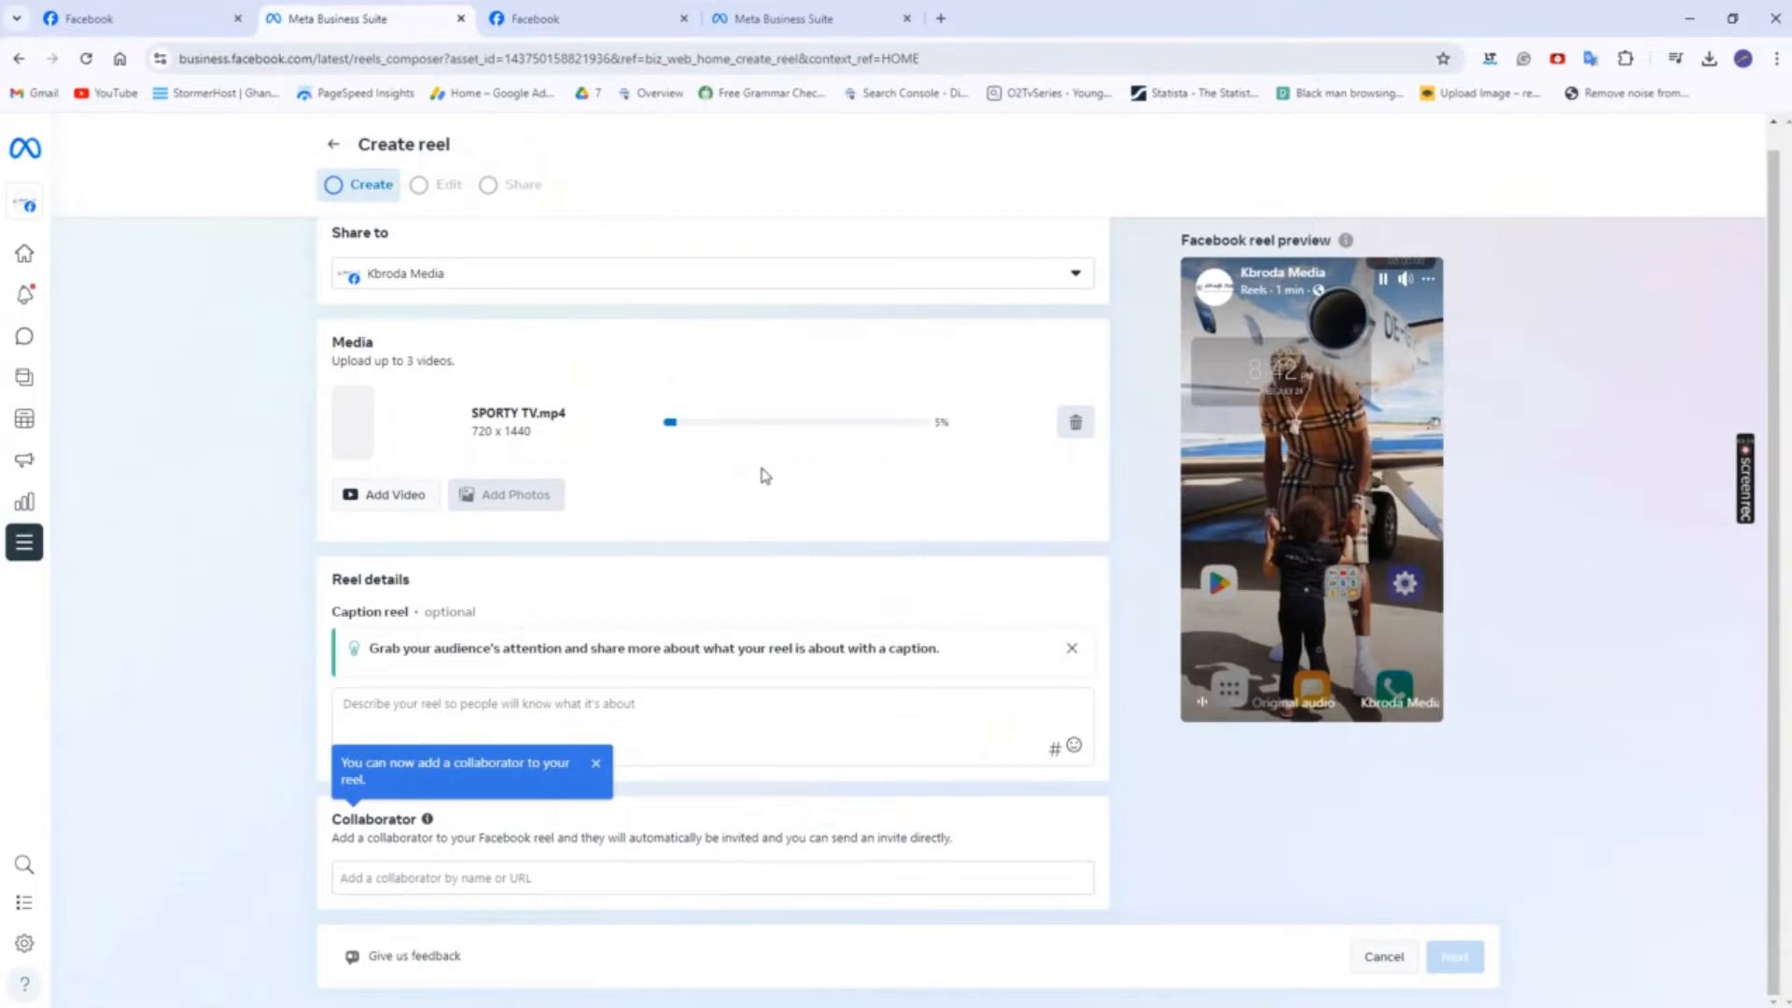
- Caption the reel "the boy" and add the hashtags #tags and #fypシ゚viralシ2024 below it
click(733, 718)
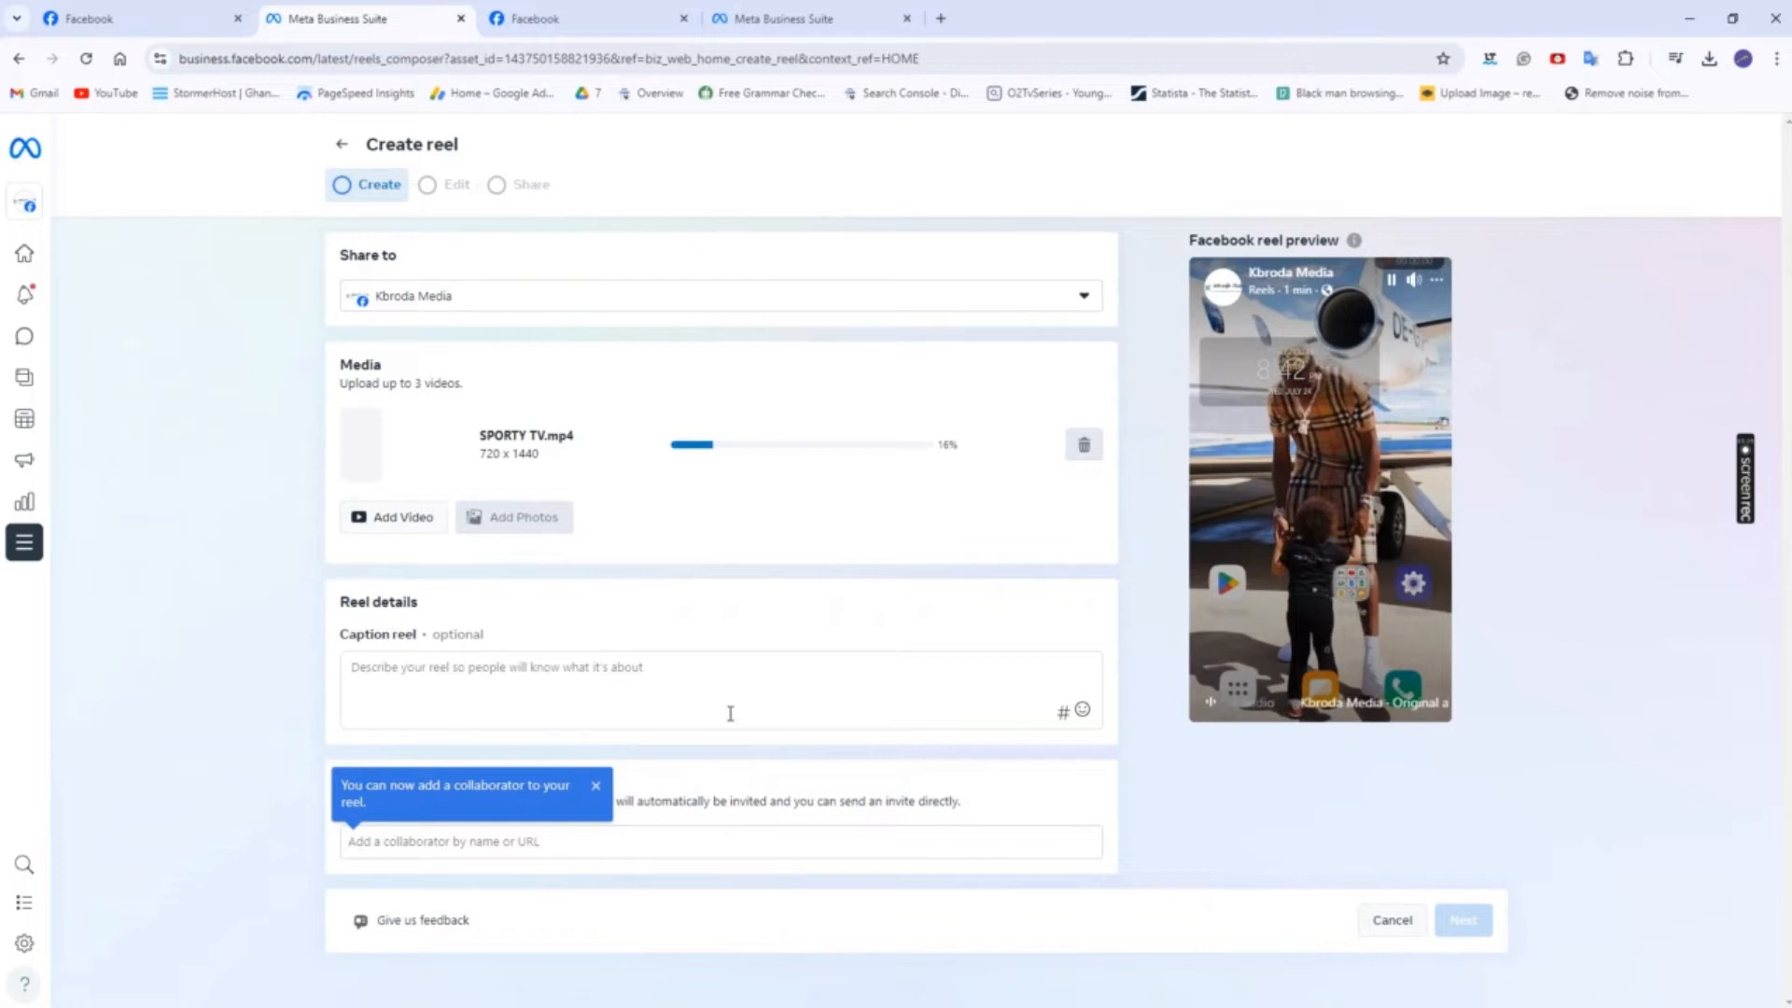
text(the t)
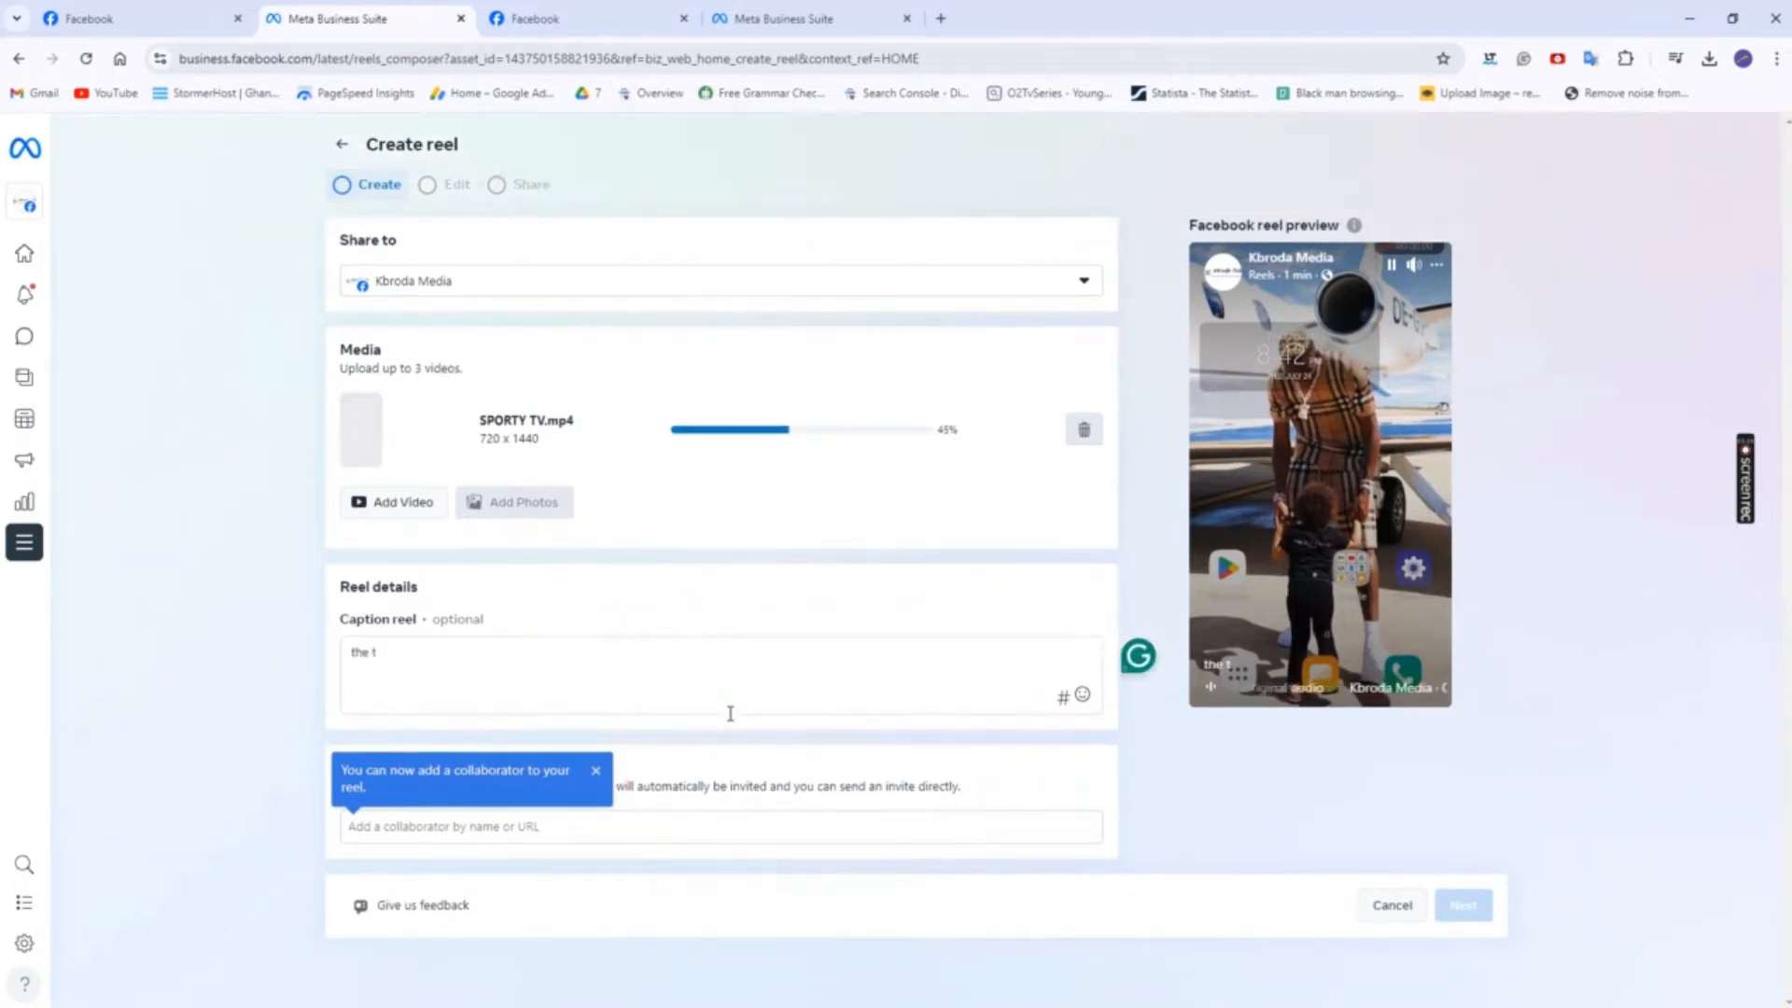
key(BackSpace)
text(boy)
key(Return)
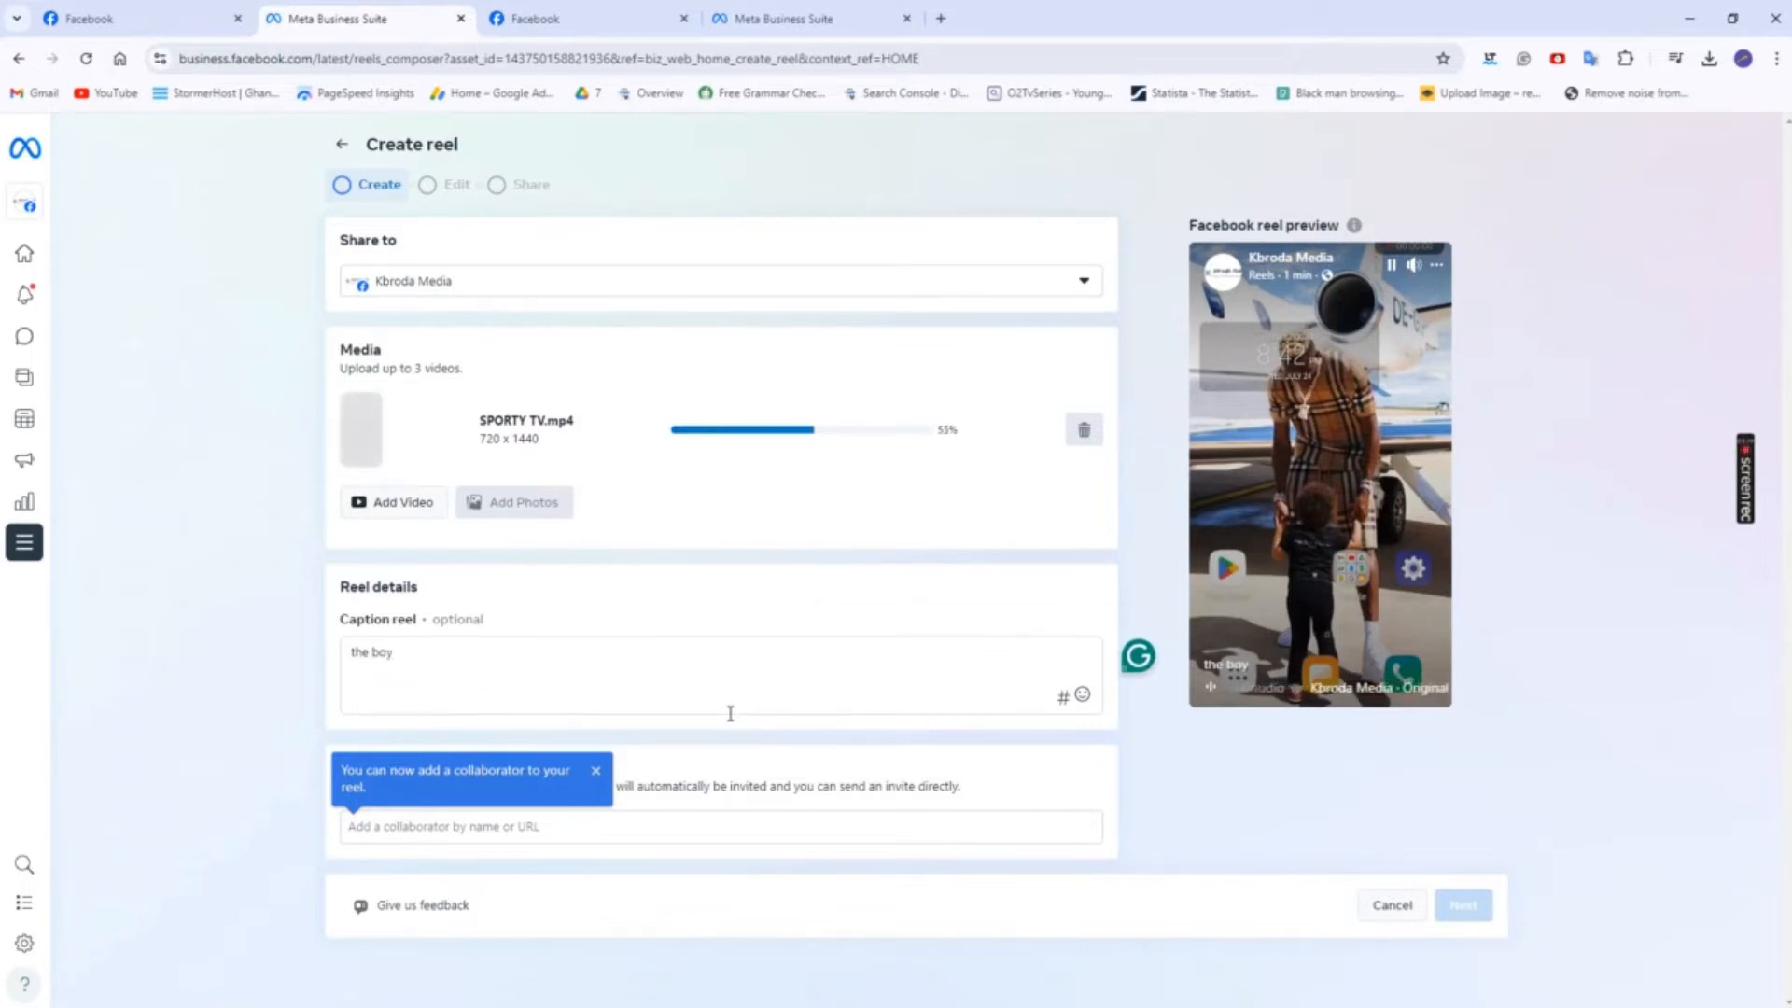
key(Return)
text(#)
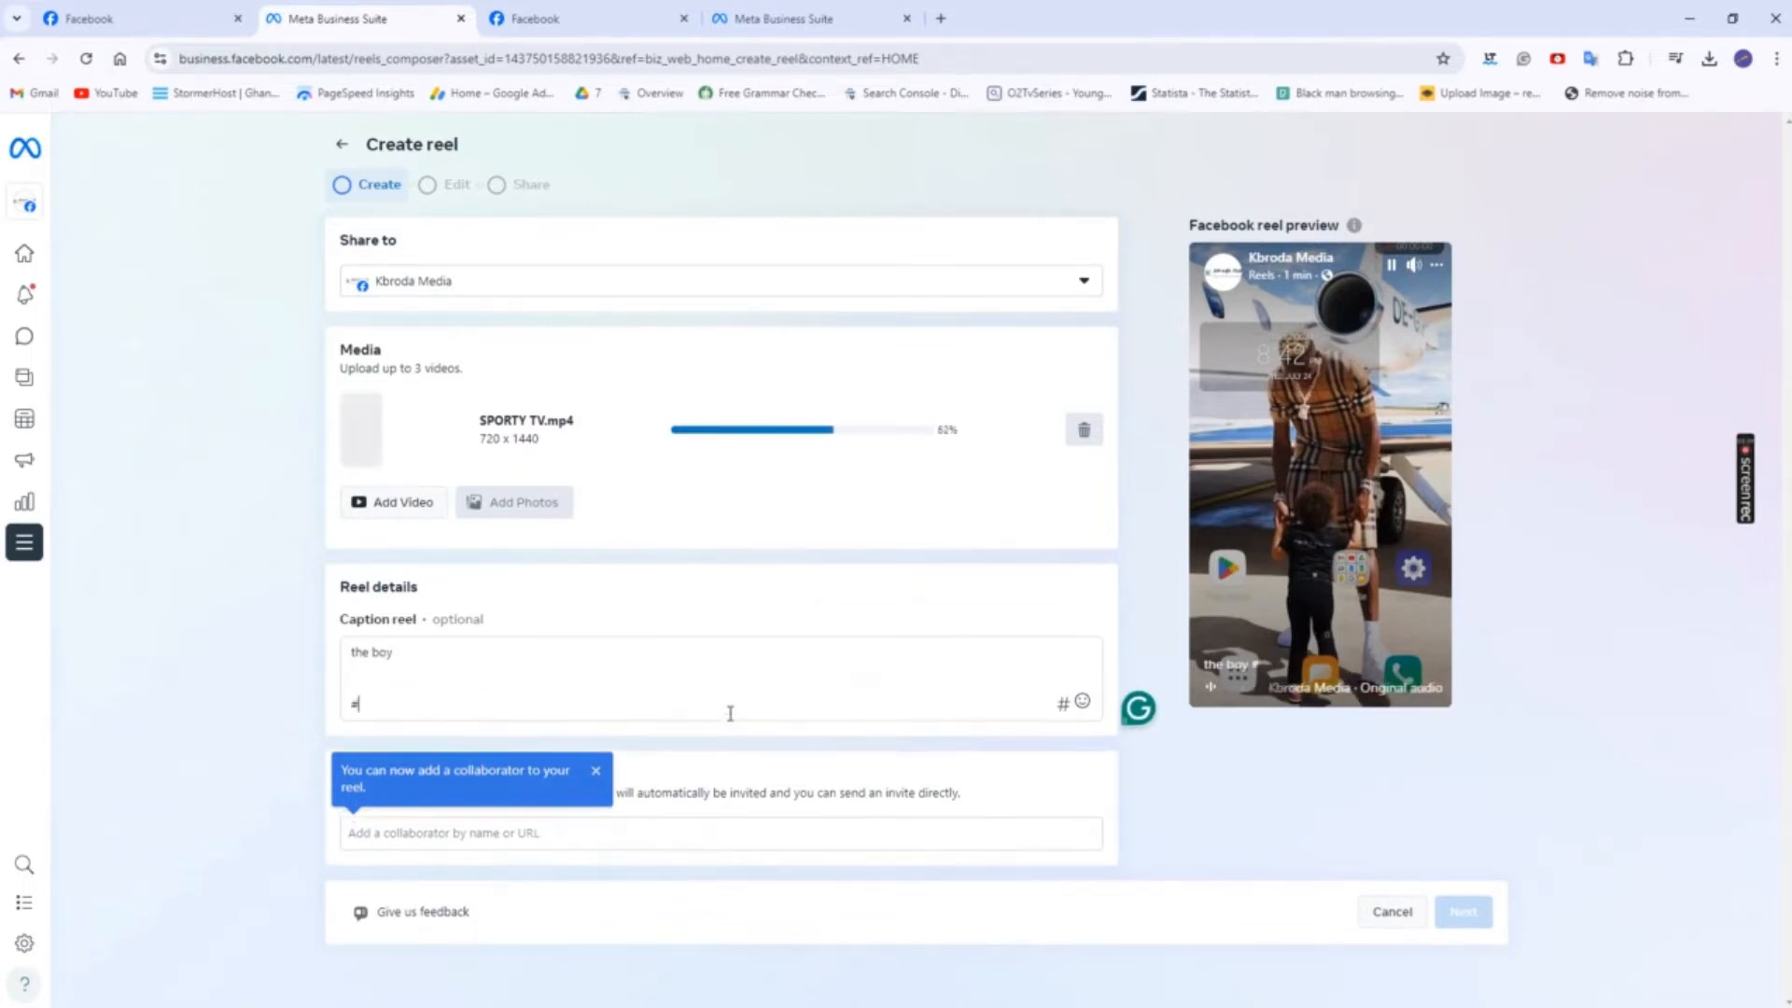
text(tag)
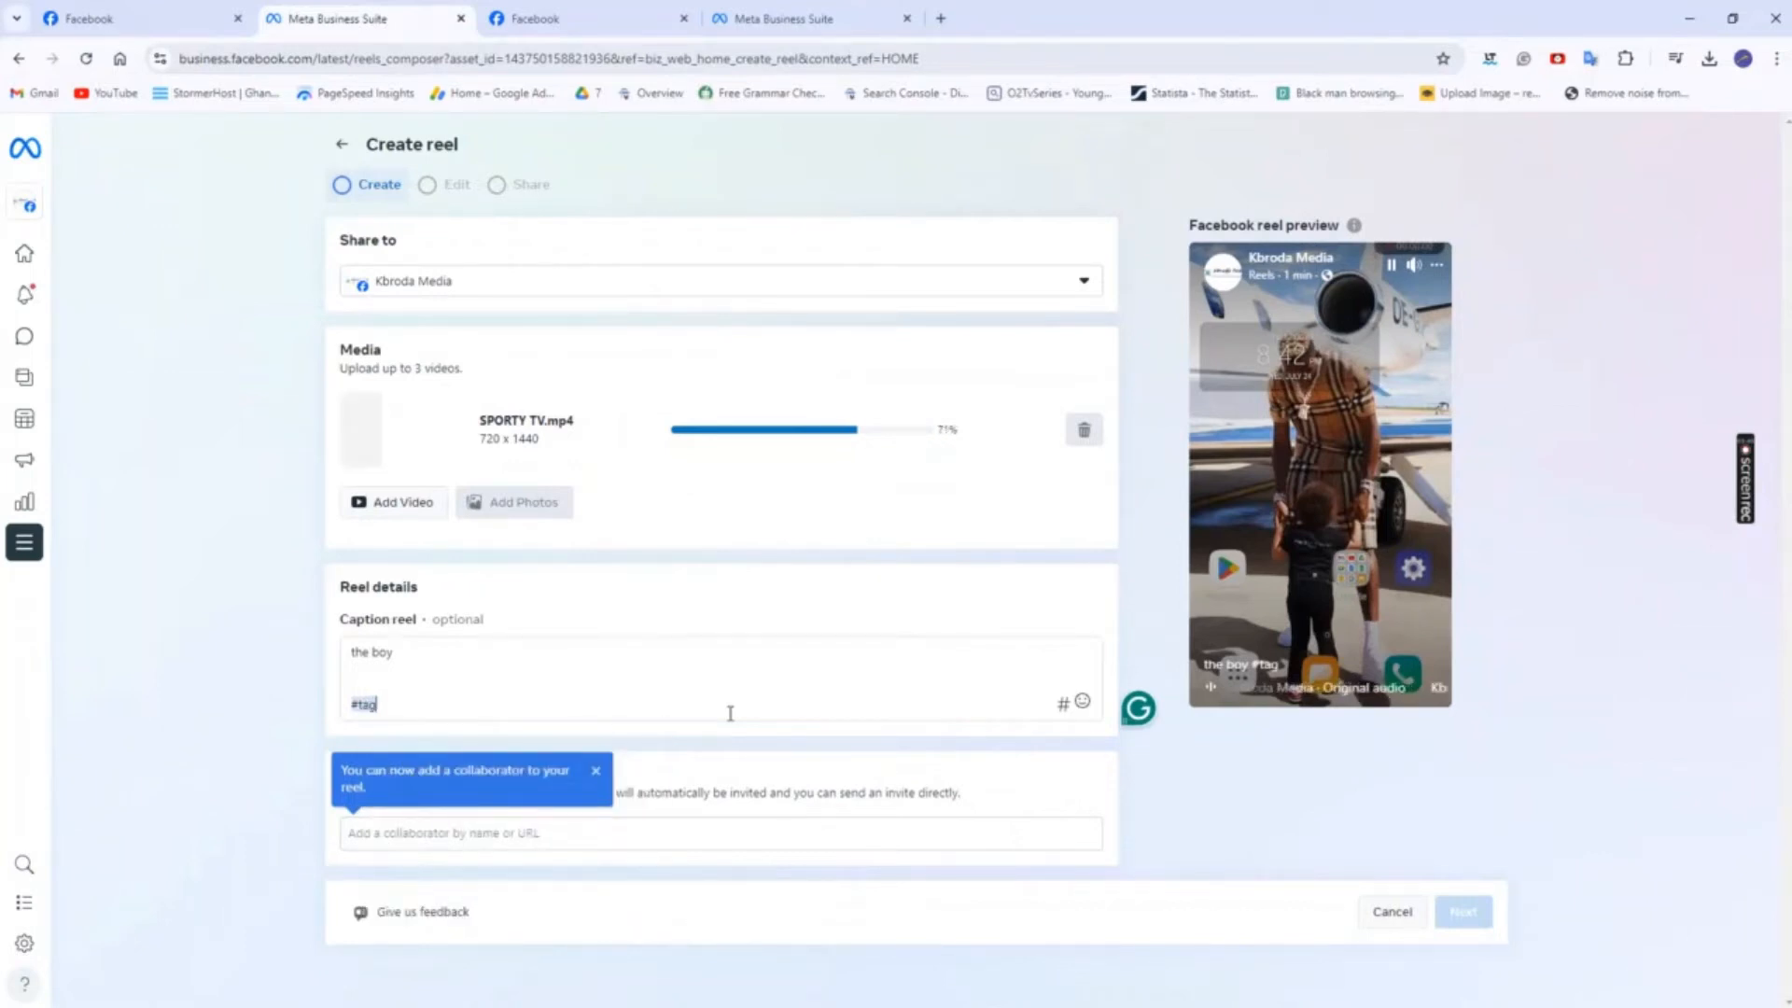
text(s #fyp)
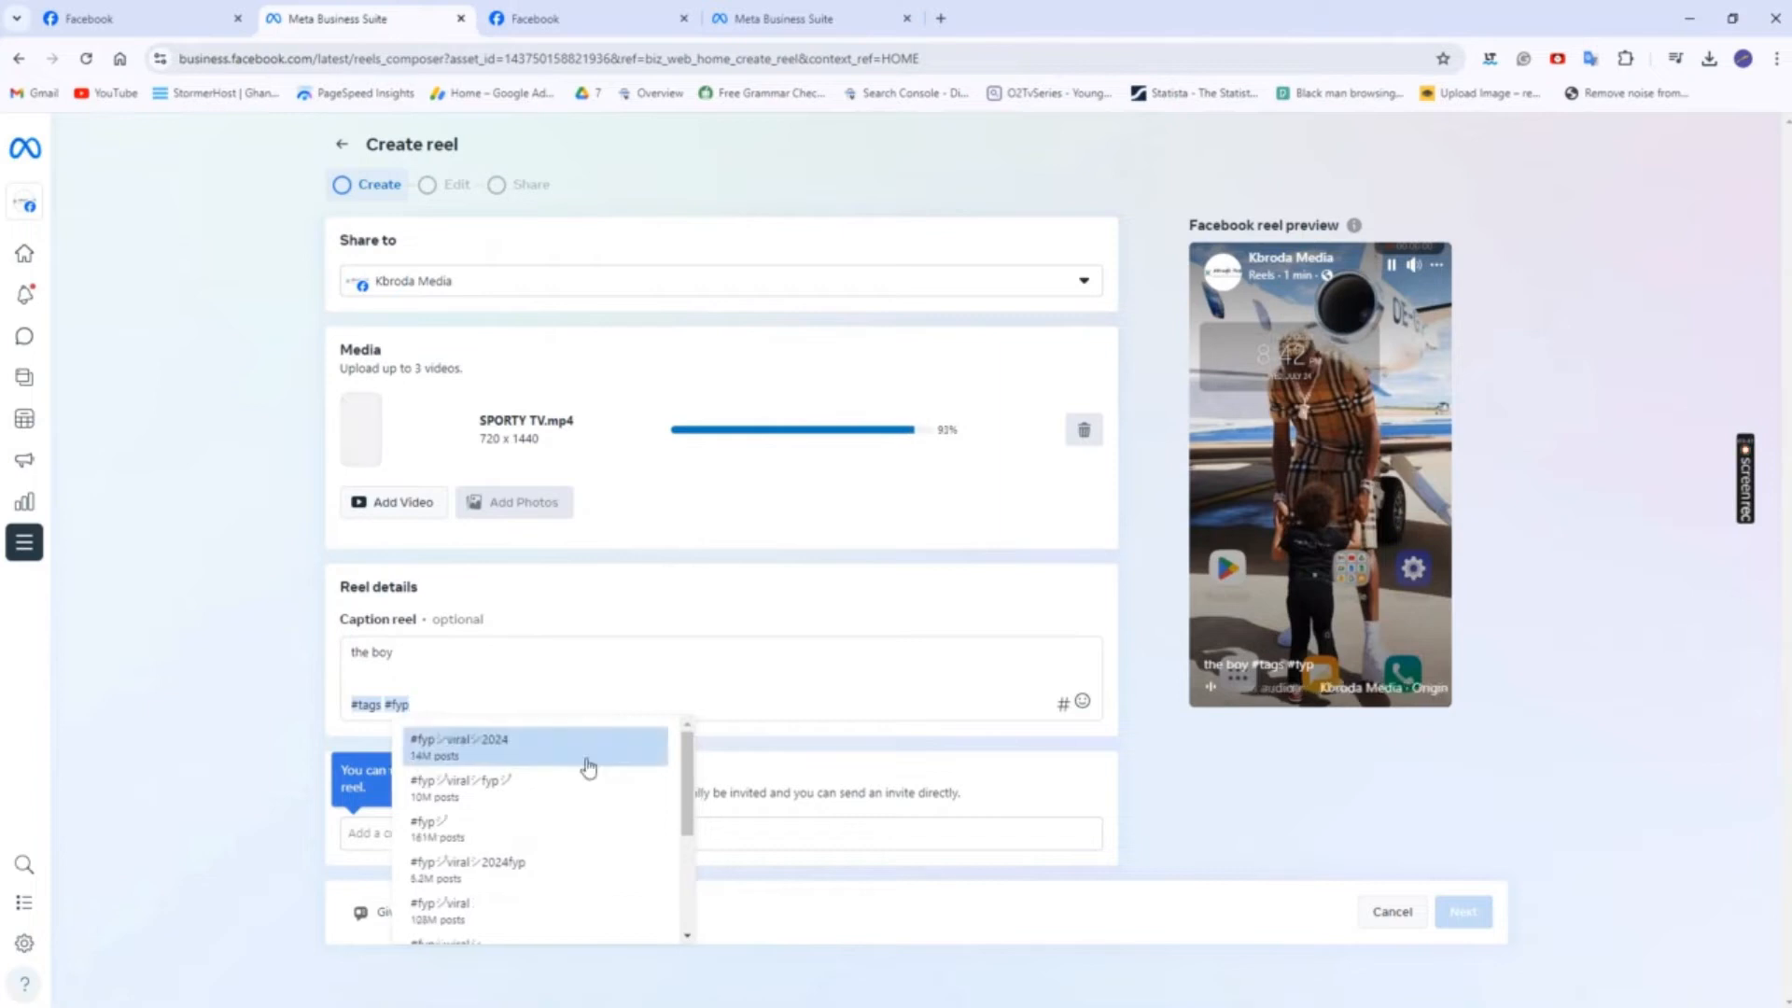
click(588, 768)
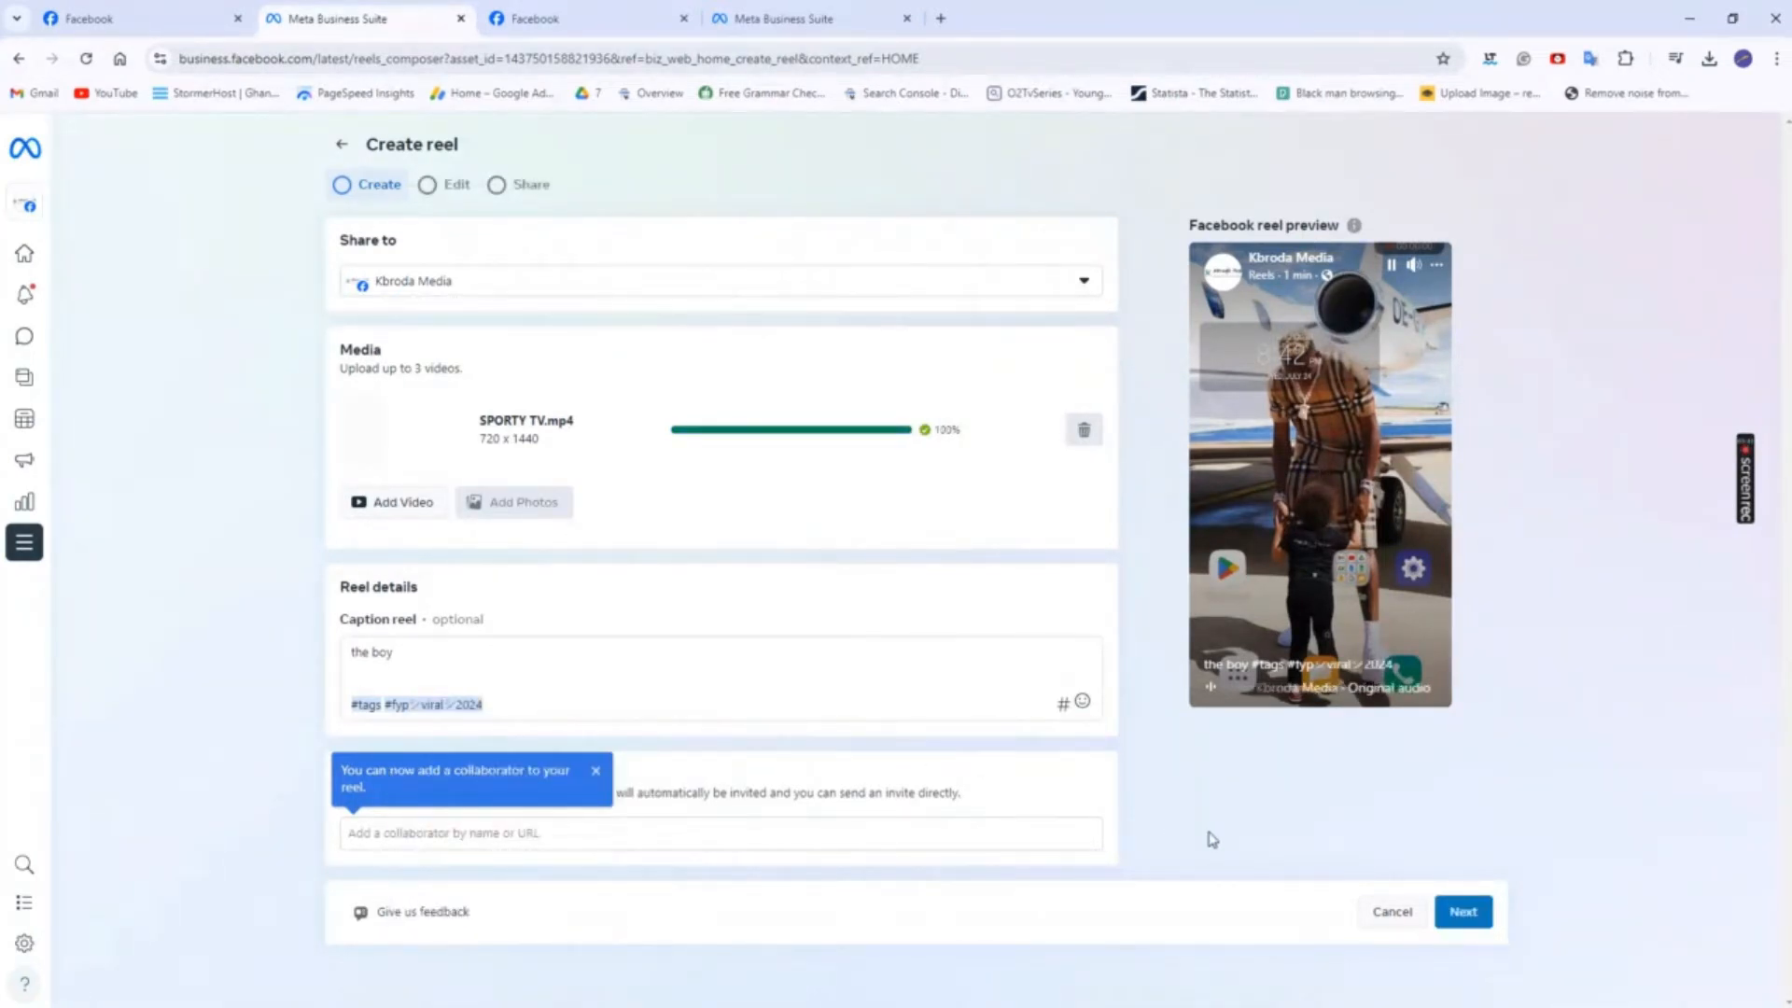
- Trim the end of the reel video to just under 90 seconds and continue to the sharing settings
click(1463, 912)
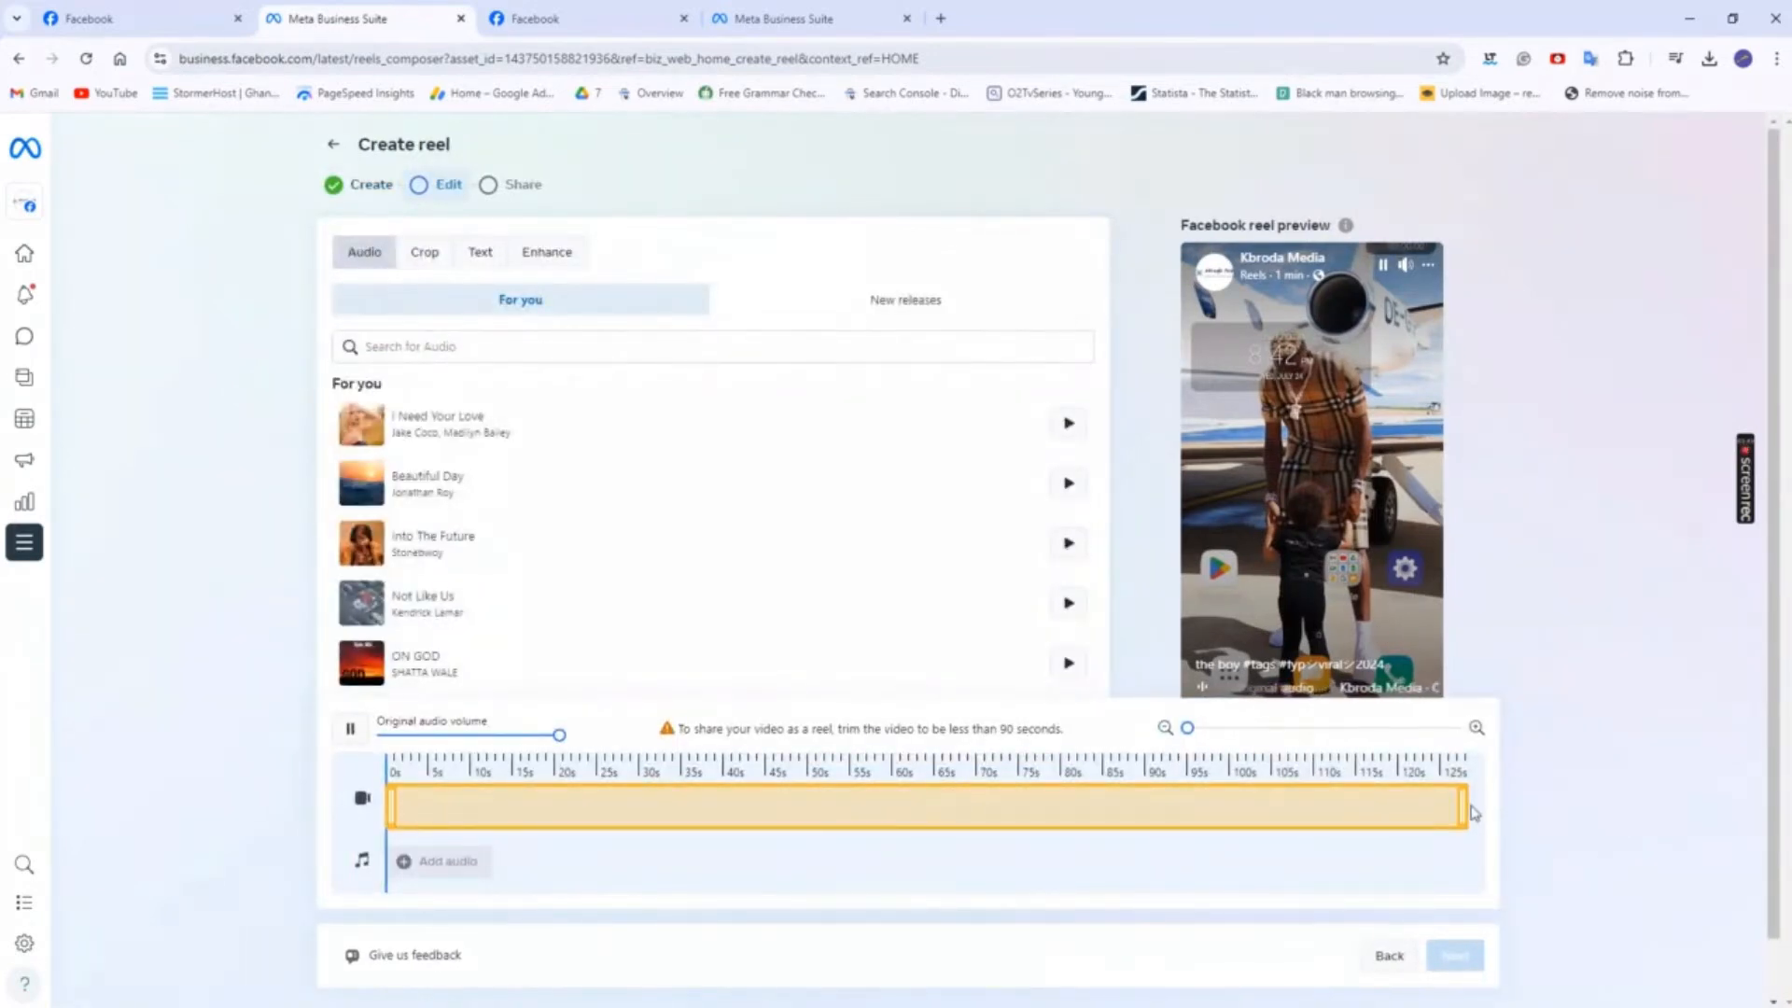
mouse_move(1463, 803)
mouse_down()
mouse_move(981, 800)
mouse_move(1489, 809)
mouse_up()
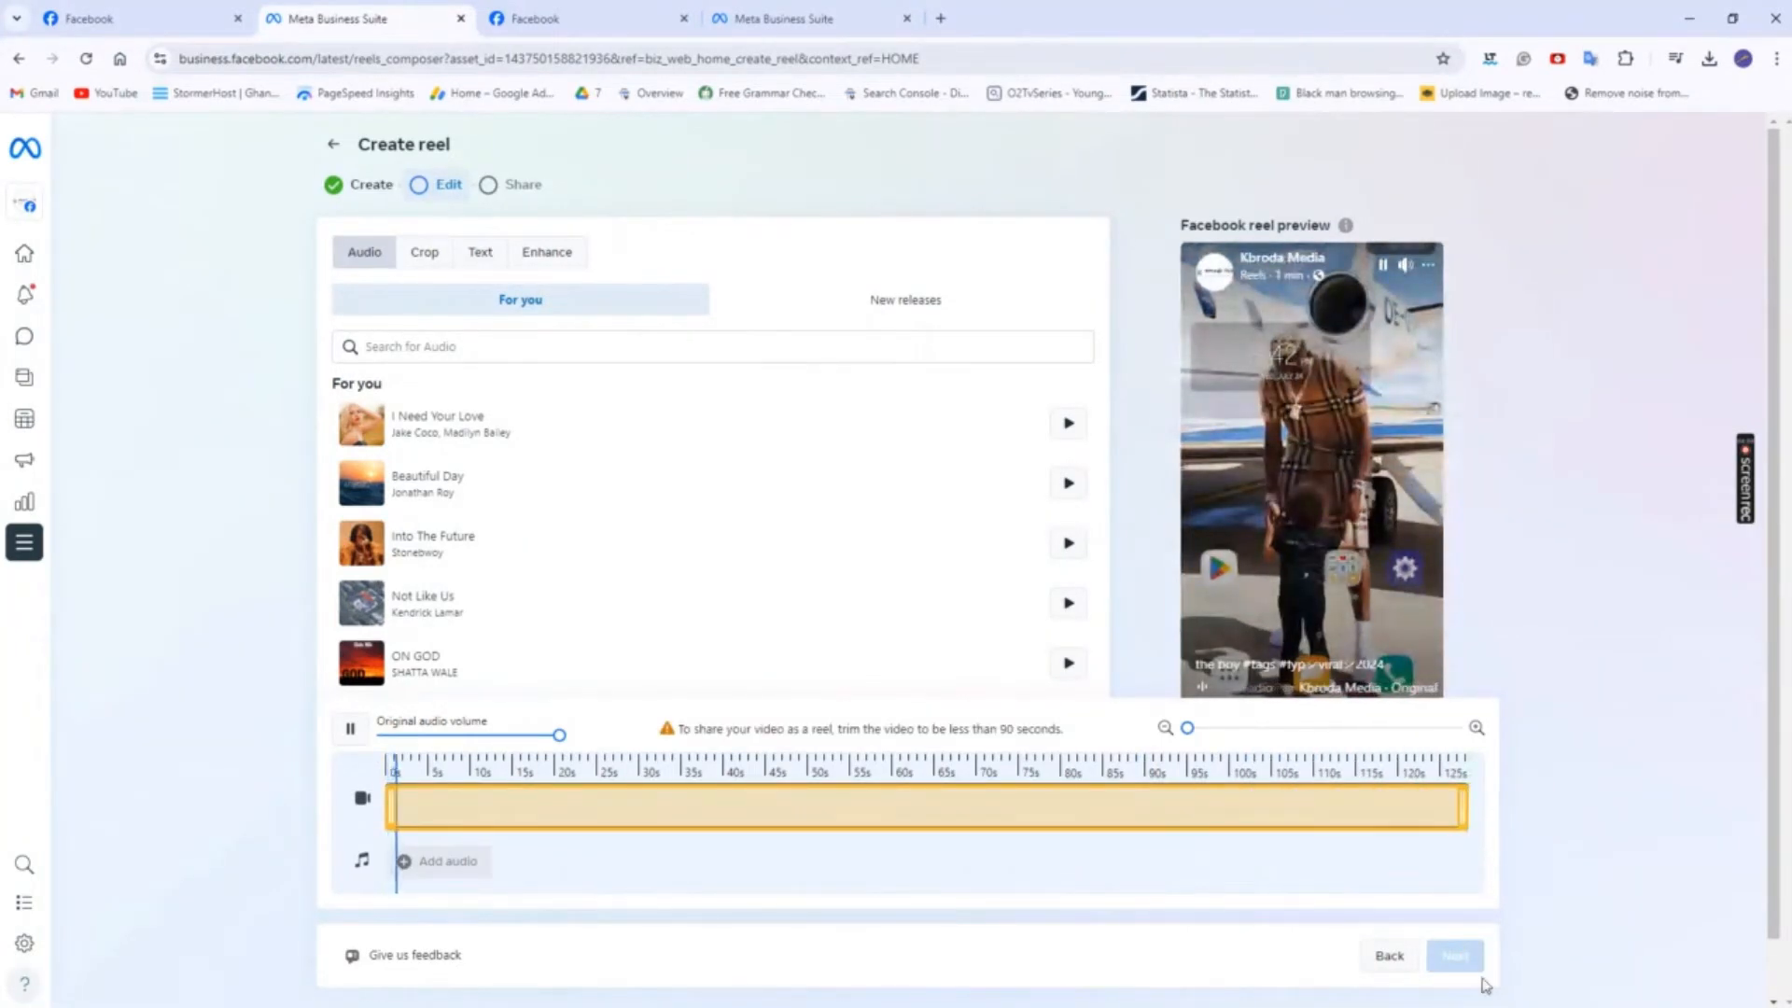
drag(1462, 808, 1141, 796)
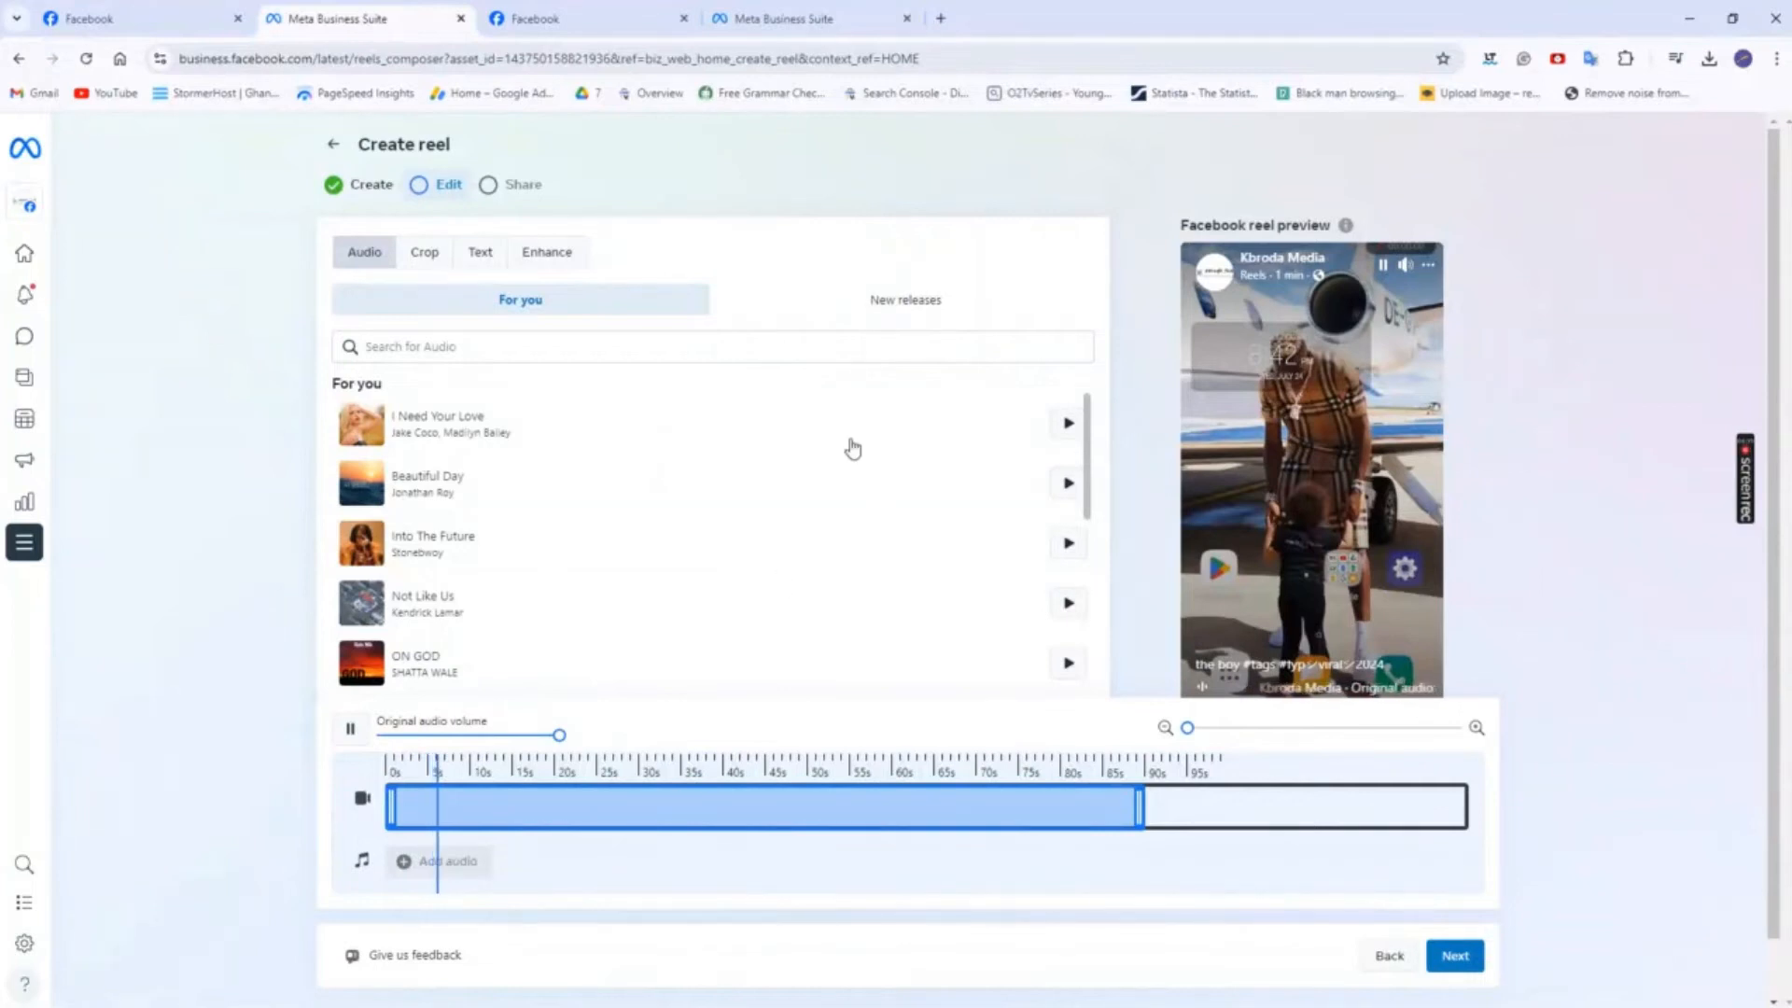
click(1462, 957)
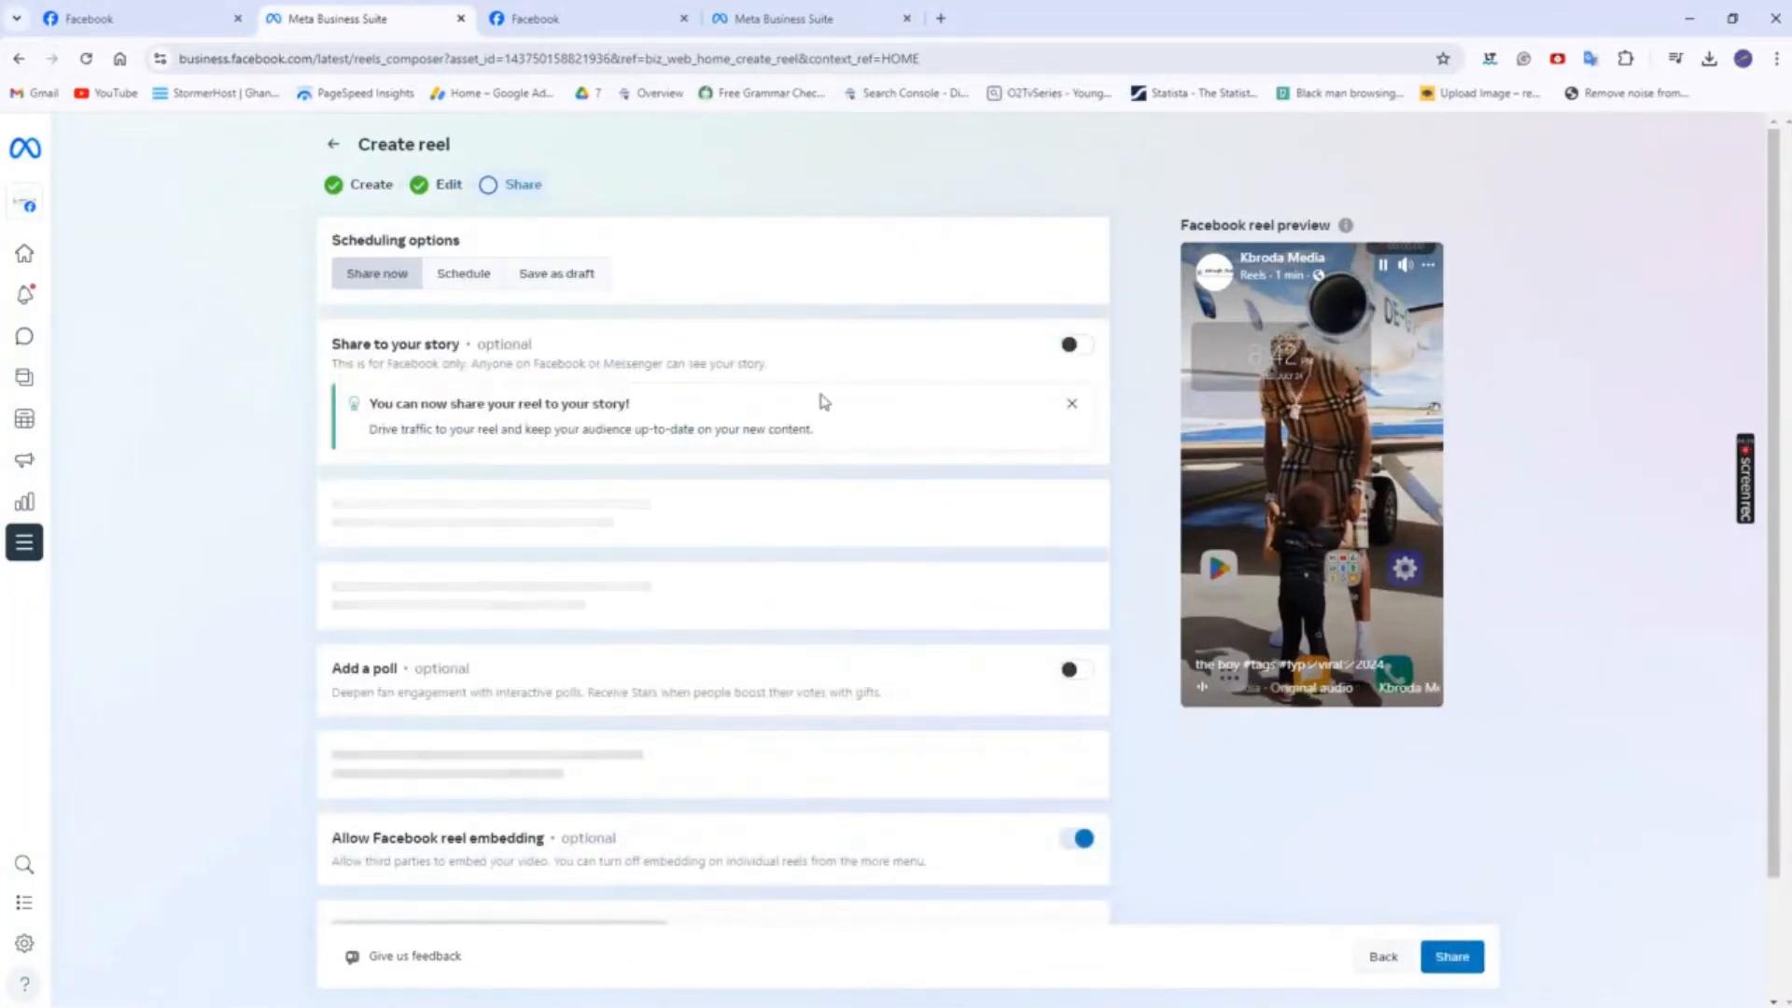
- Review the sharing options and schedule the reel for Facebook on August 14, 2024
scroll(748, 448, down, 3)
scroll(709, 426, up, 3)
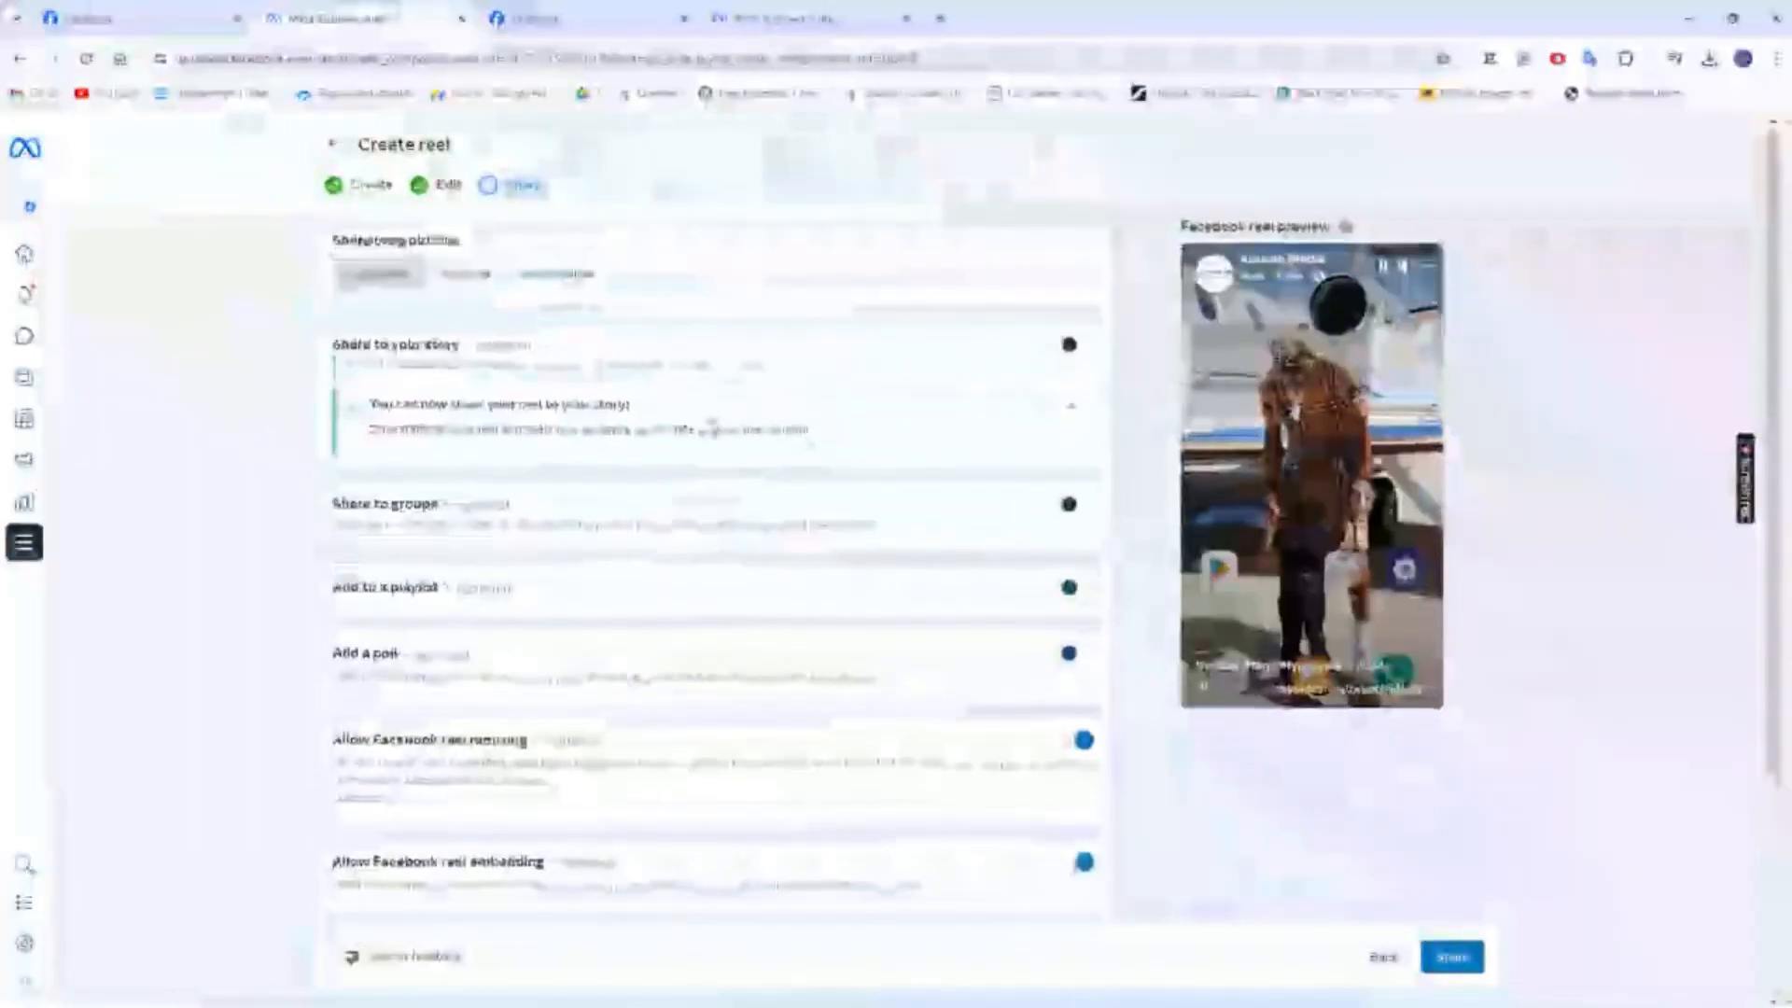
scroll(740, 348, down, 3)
scroll(654, 365, down, 1)
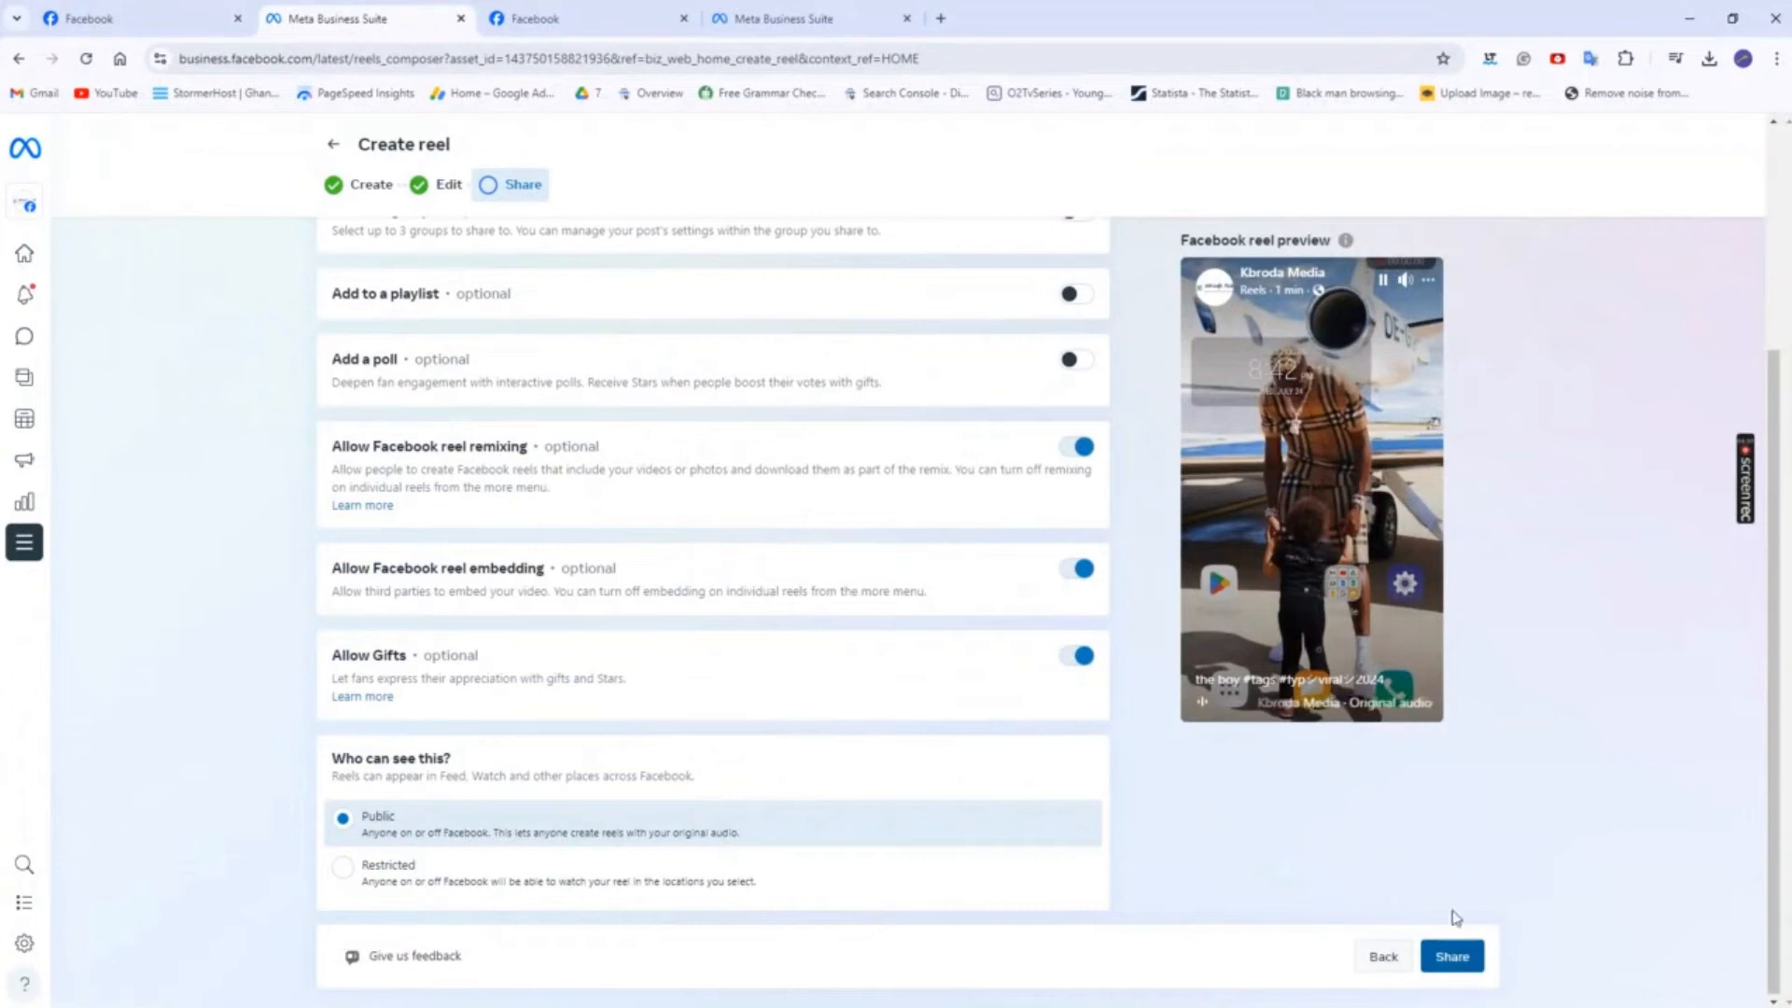
scroll(899, 448, up, 3)
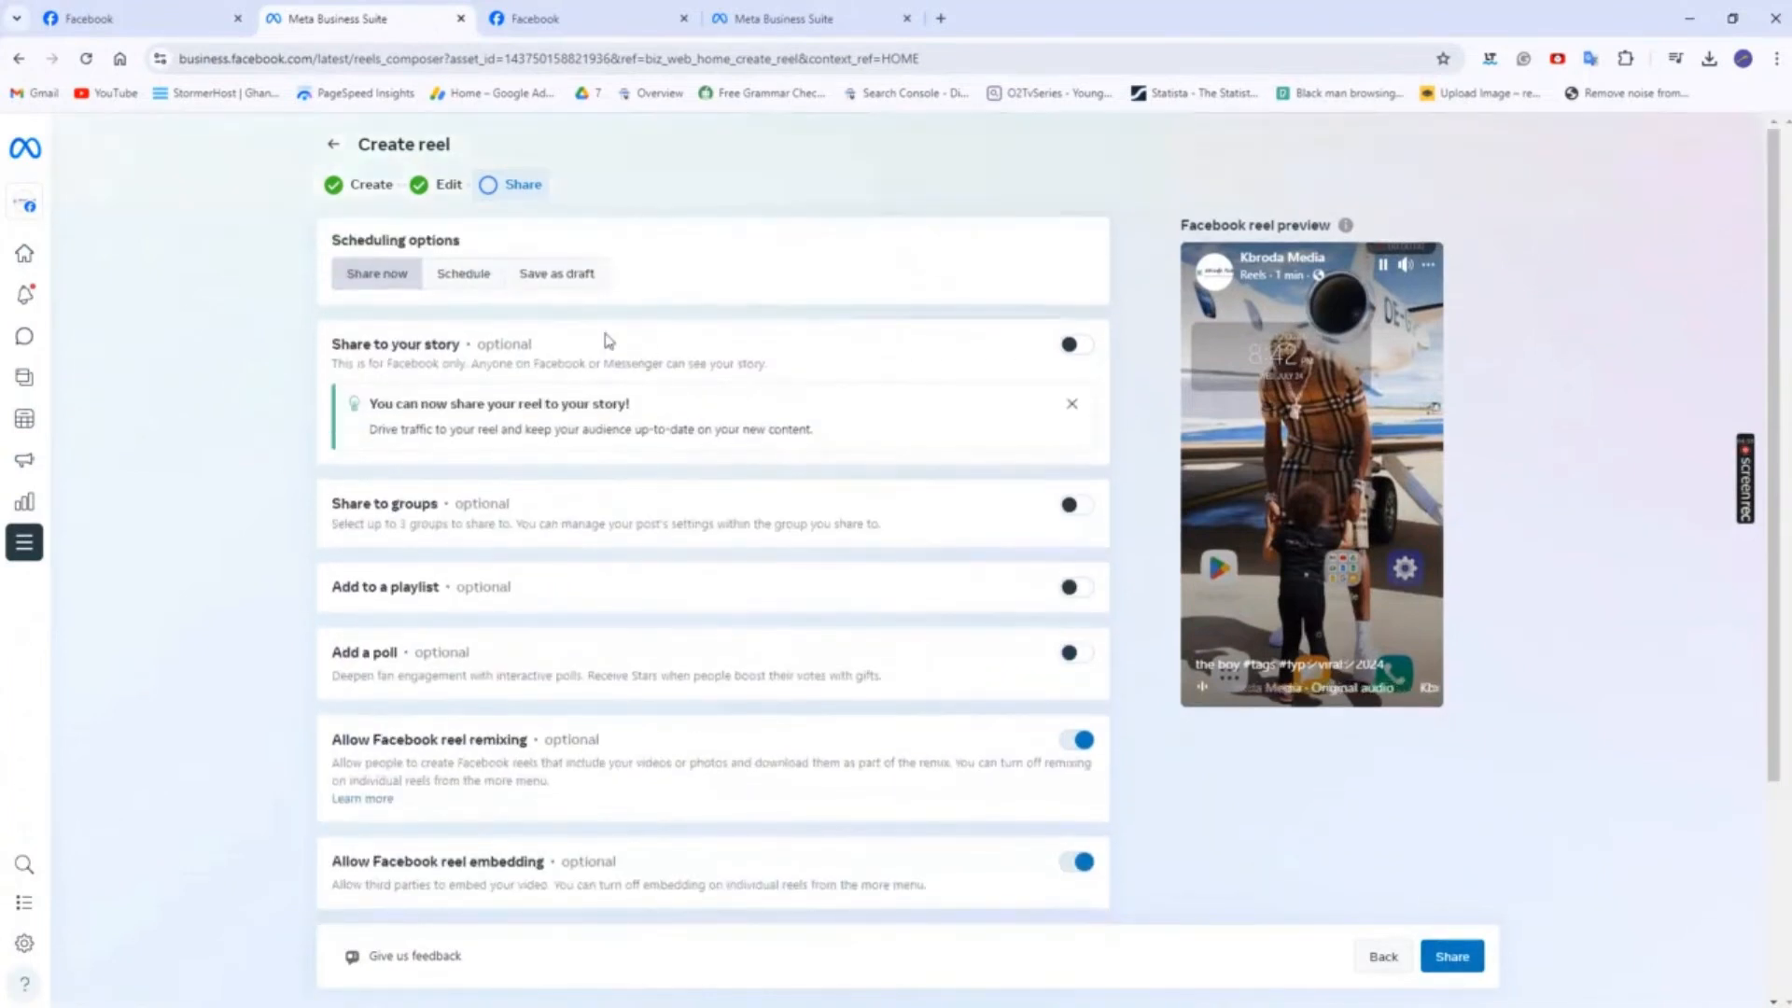
click(458, 276)
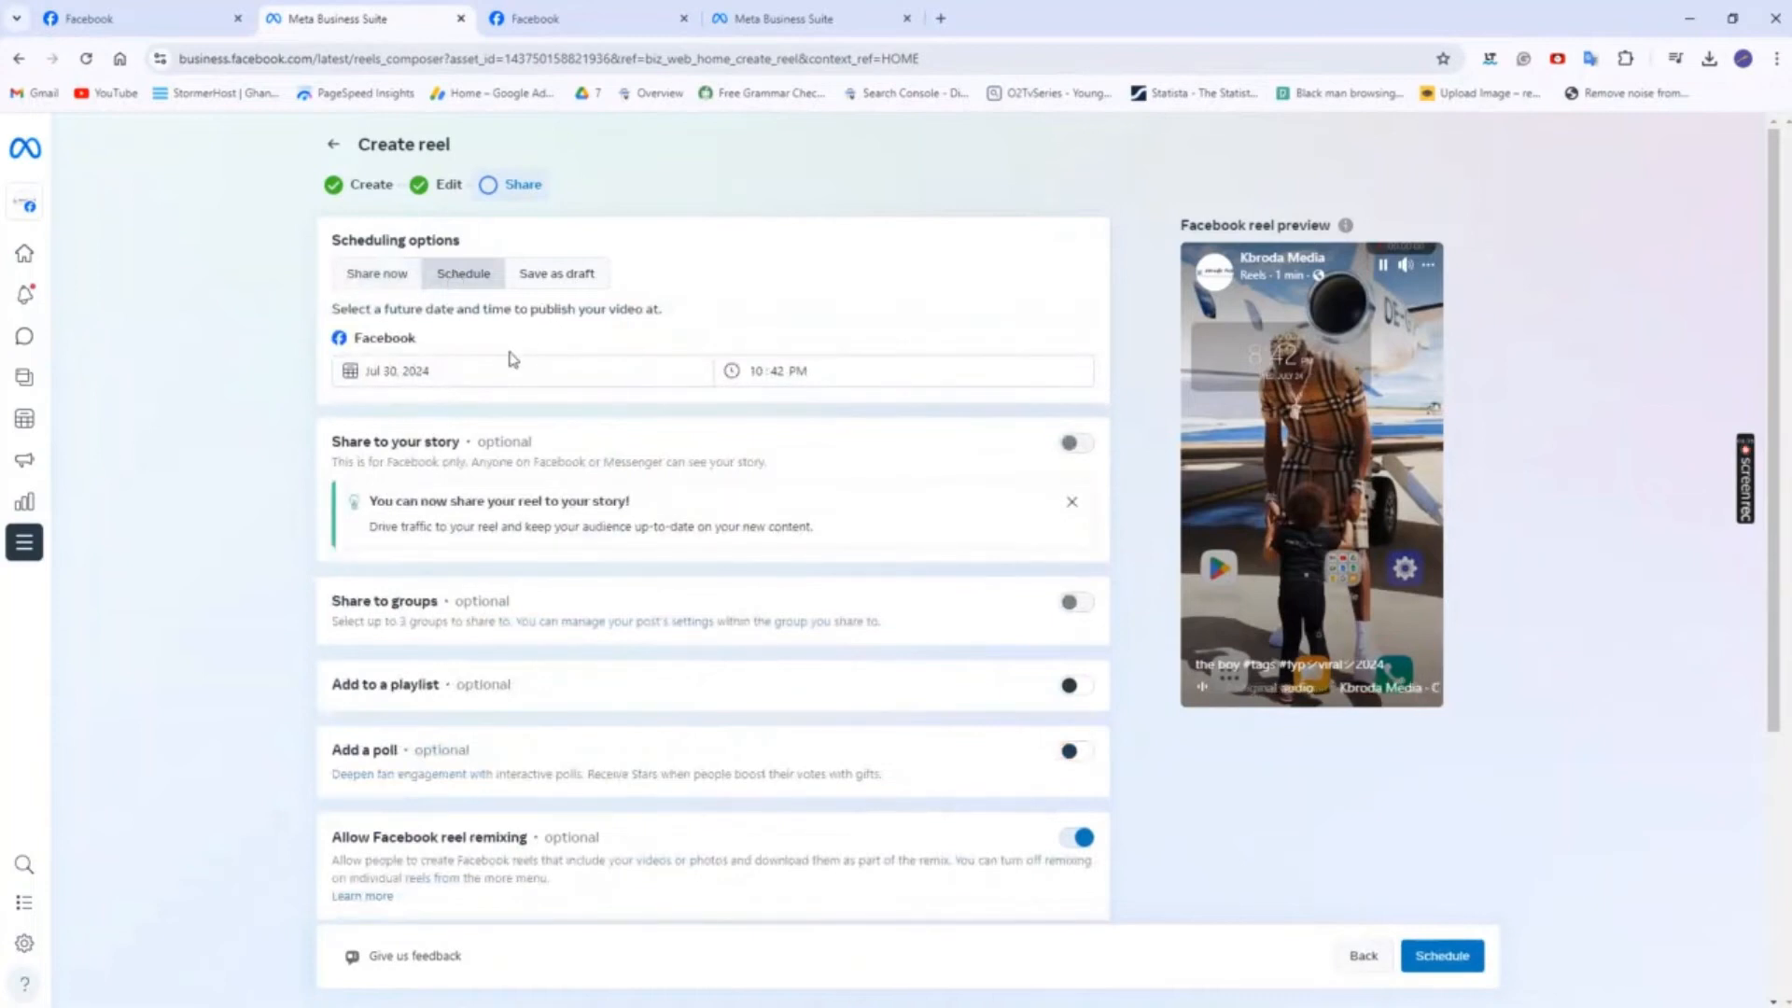
click(495, 367)
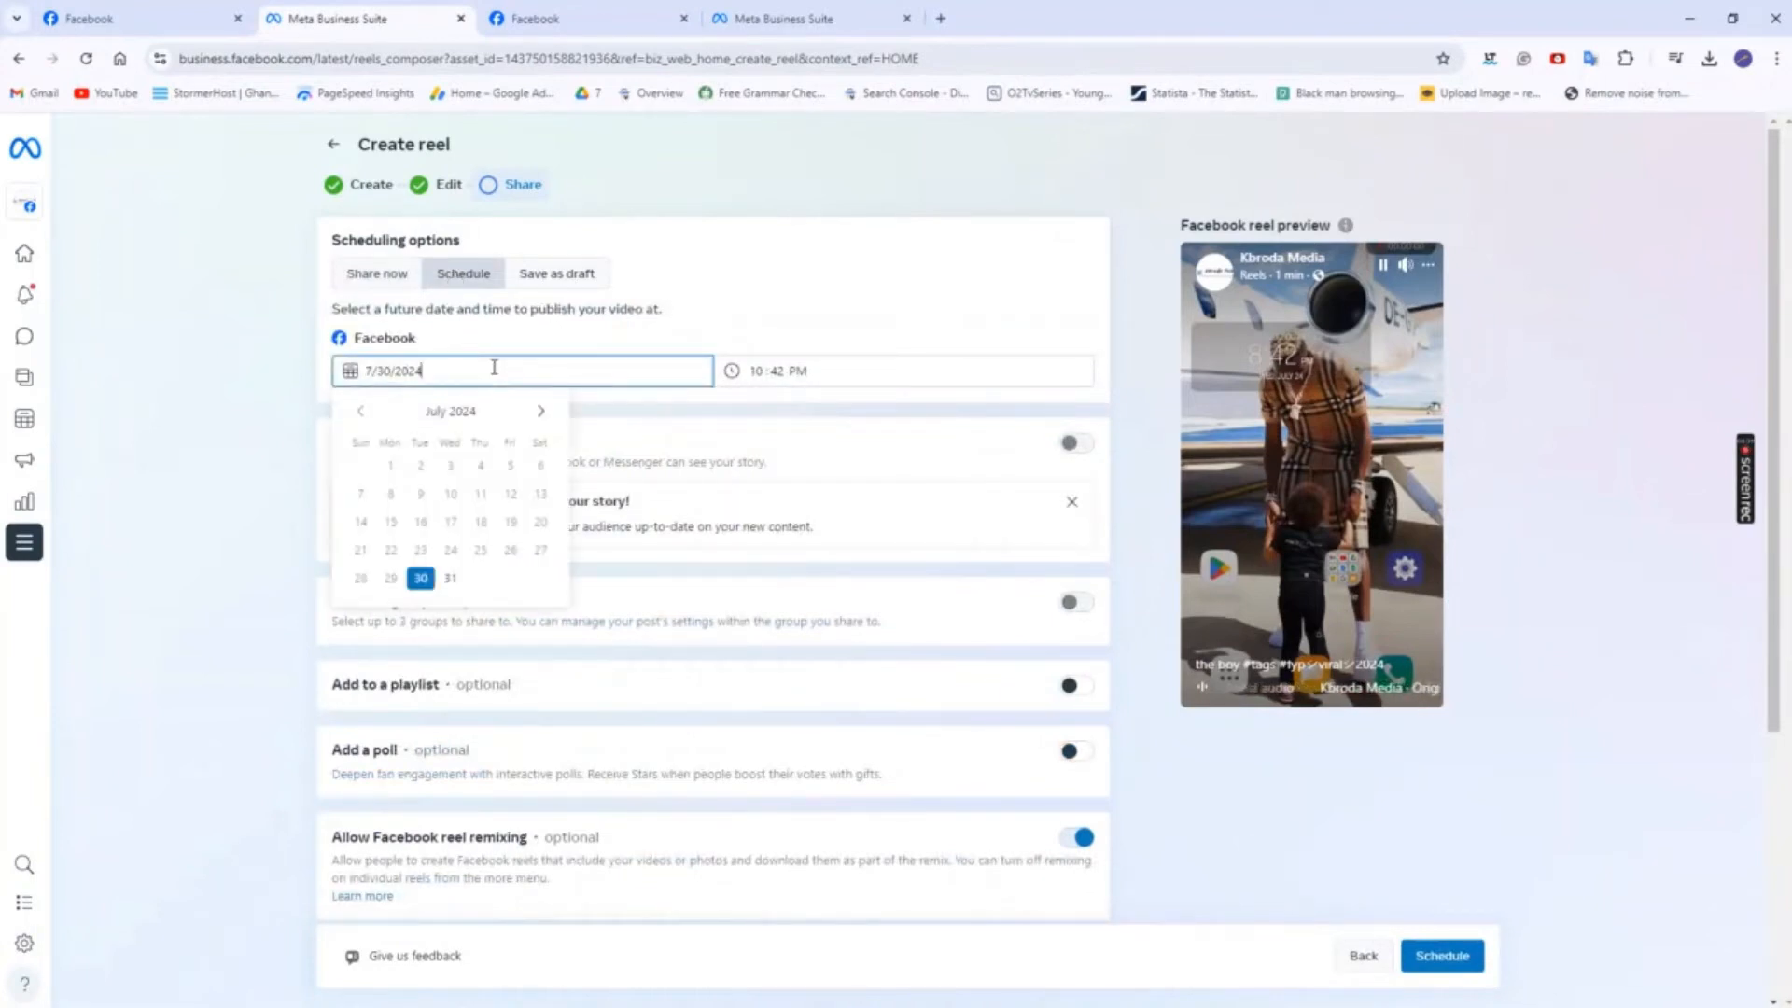
click(539, 412)
click(460, 522)
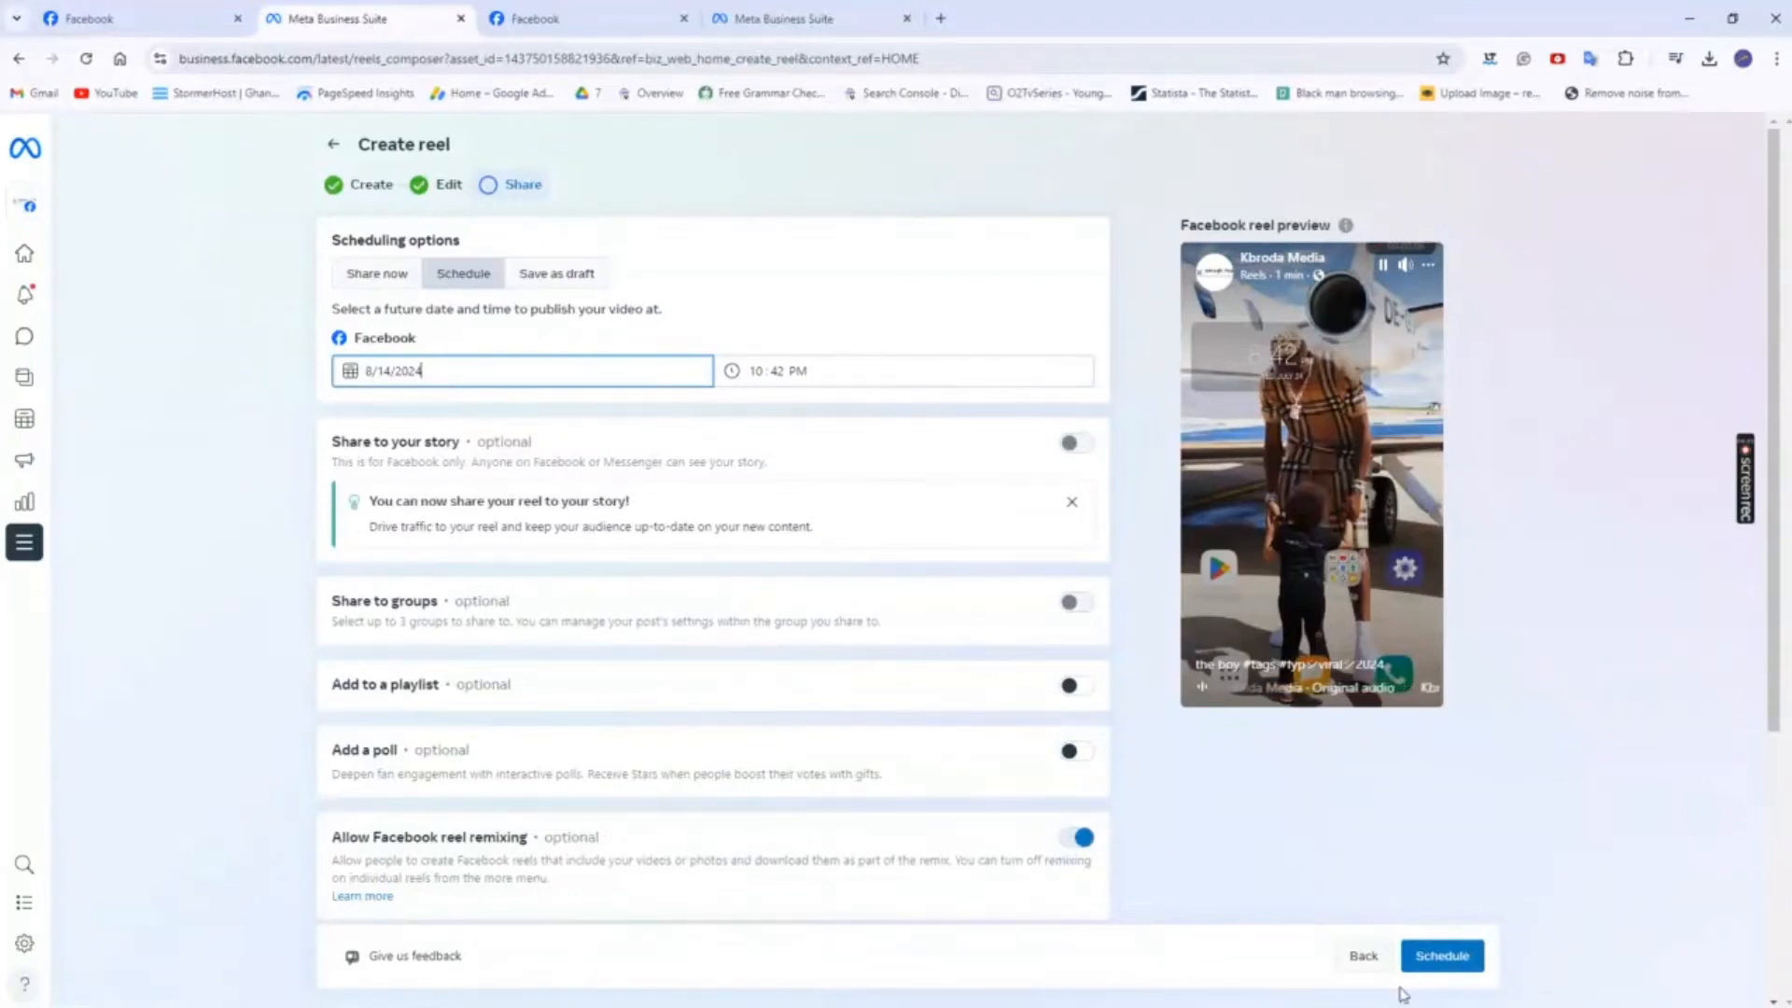
click(1437, 957)
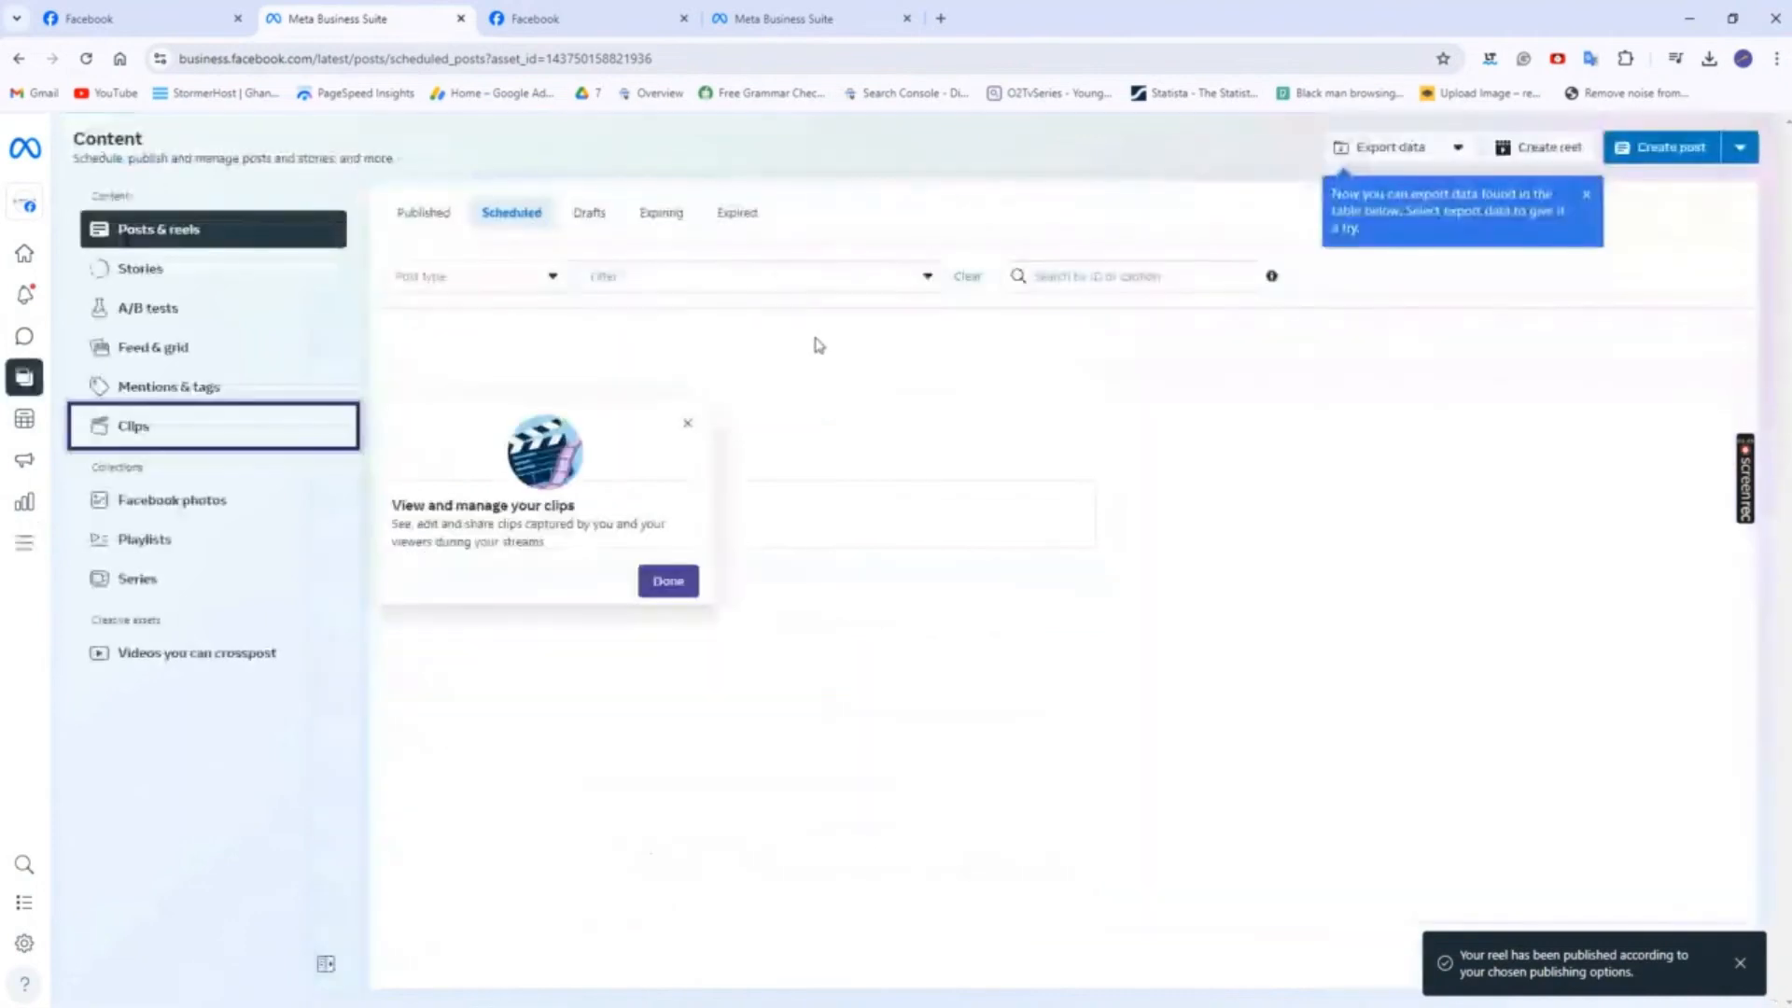
- Start a new story from the home page, upload the Pexels photo ending in 4560087 from Downloads and dismiss the creative tools tip
click(24, 253)
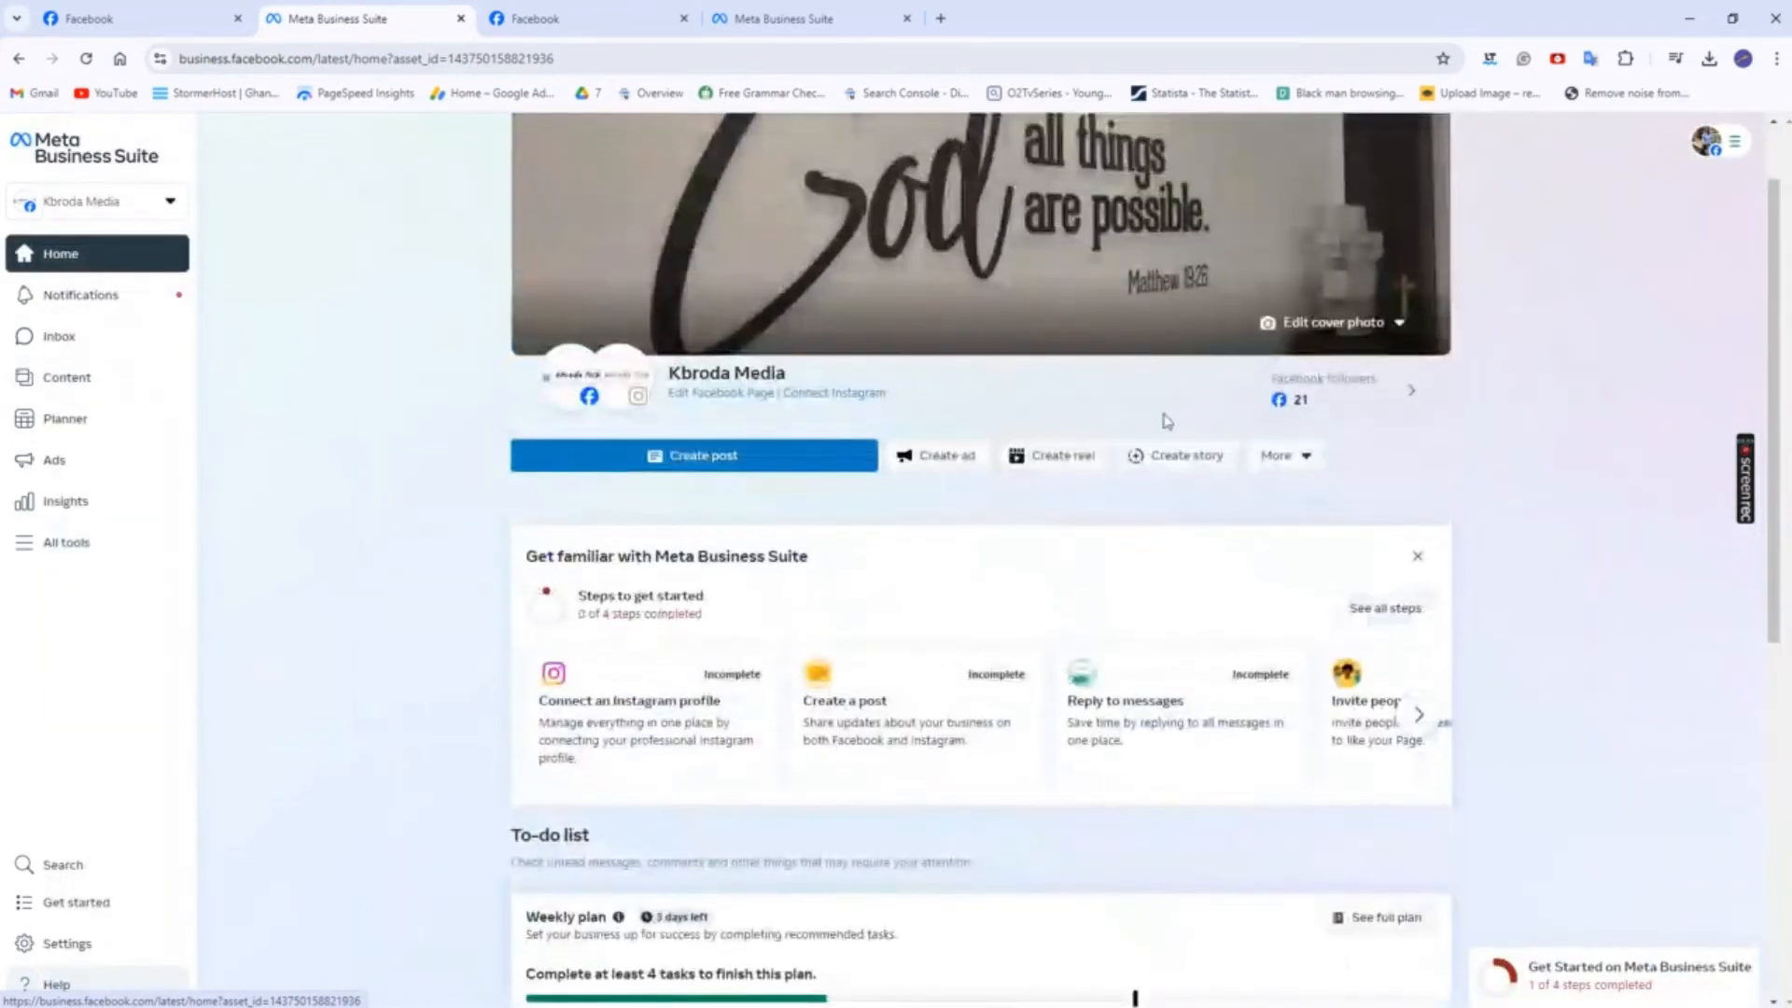
click(1168, 451)
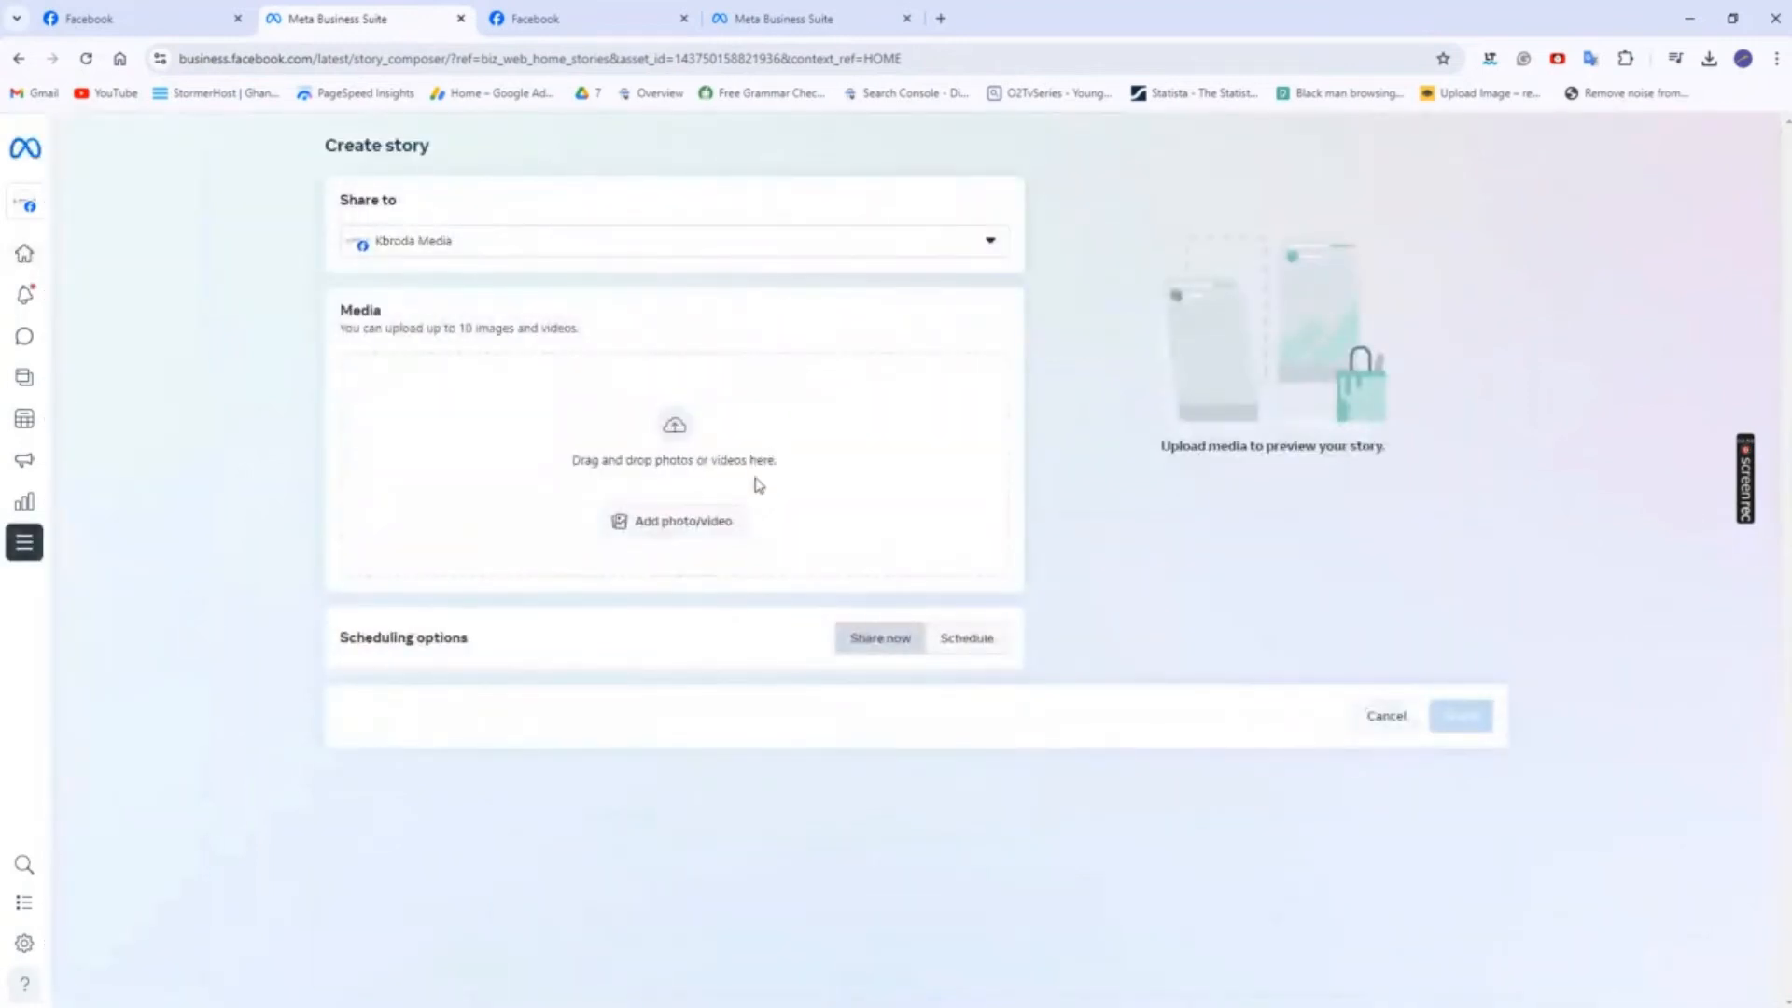
click(706, 509)
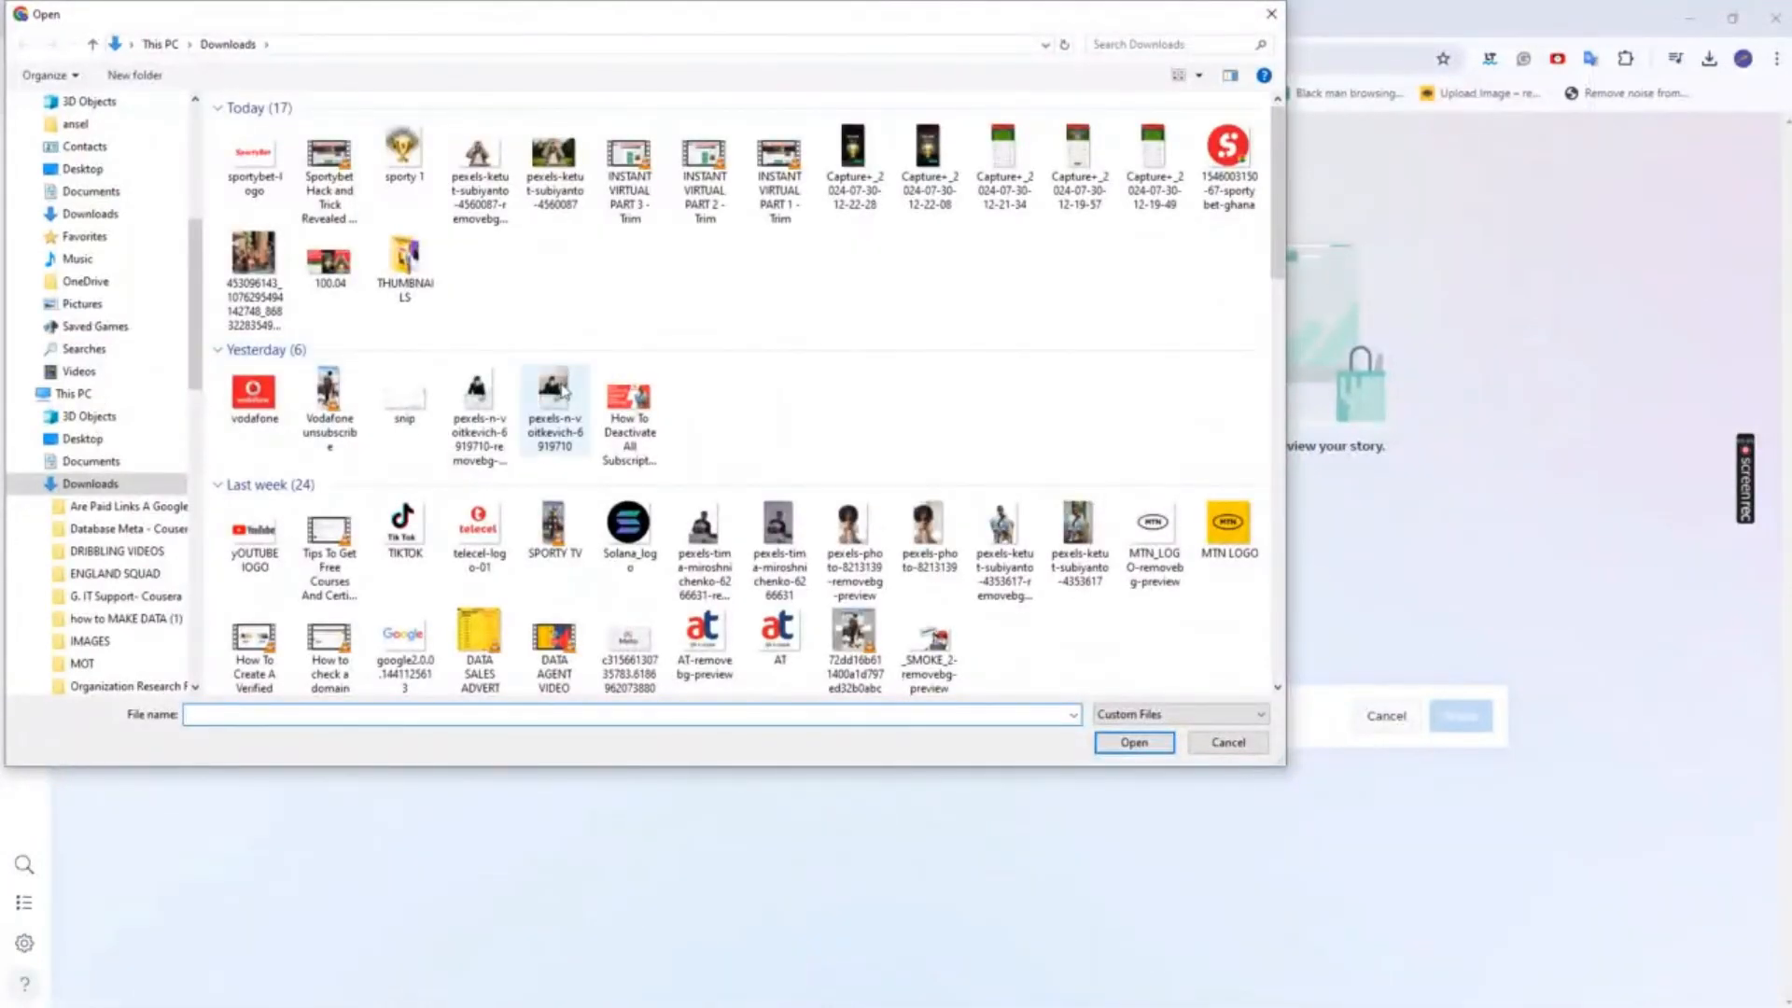
click(553, 196)
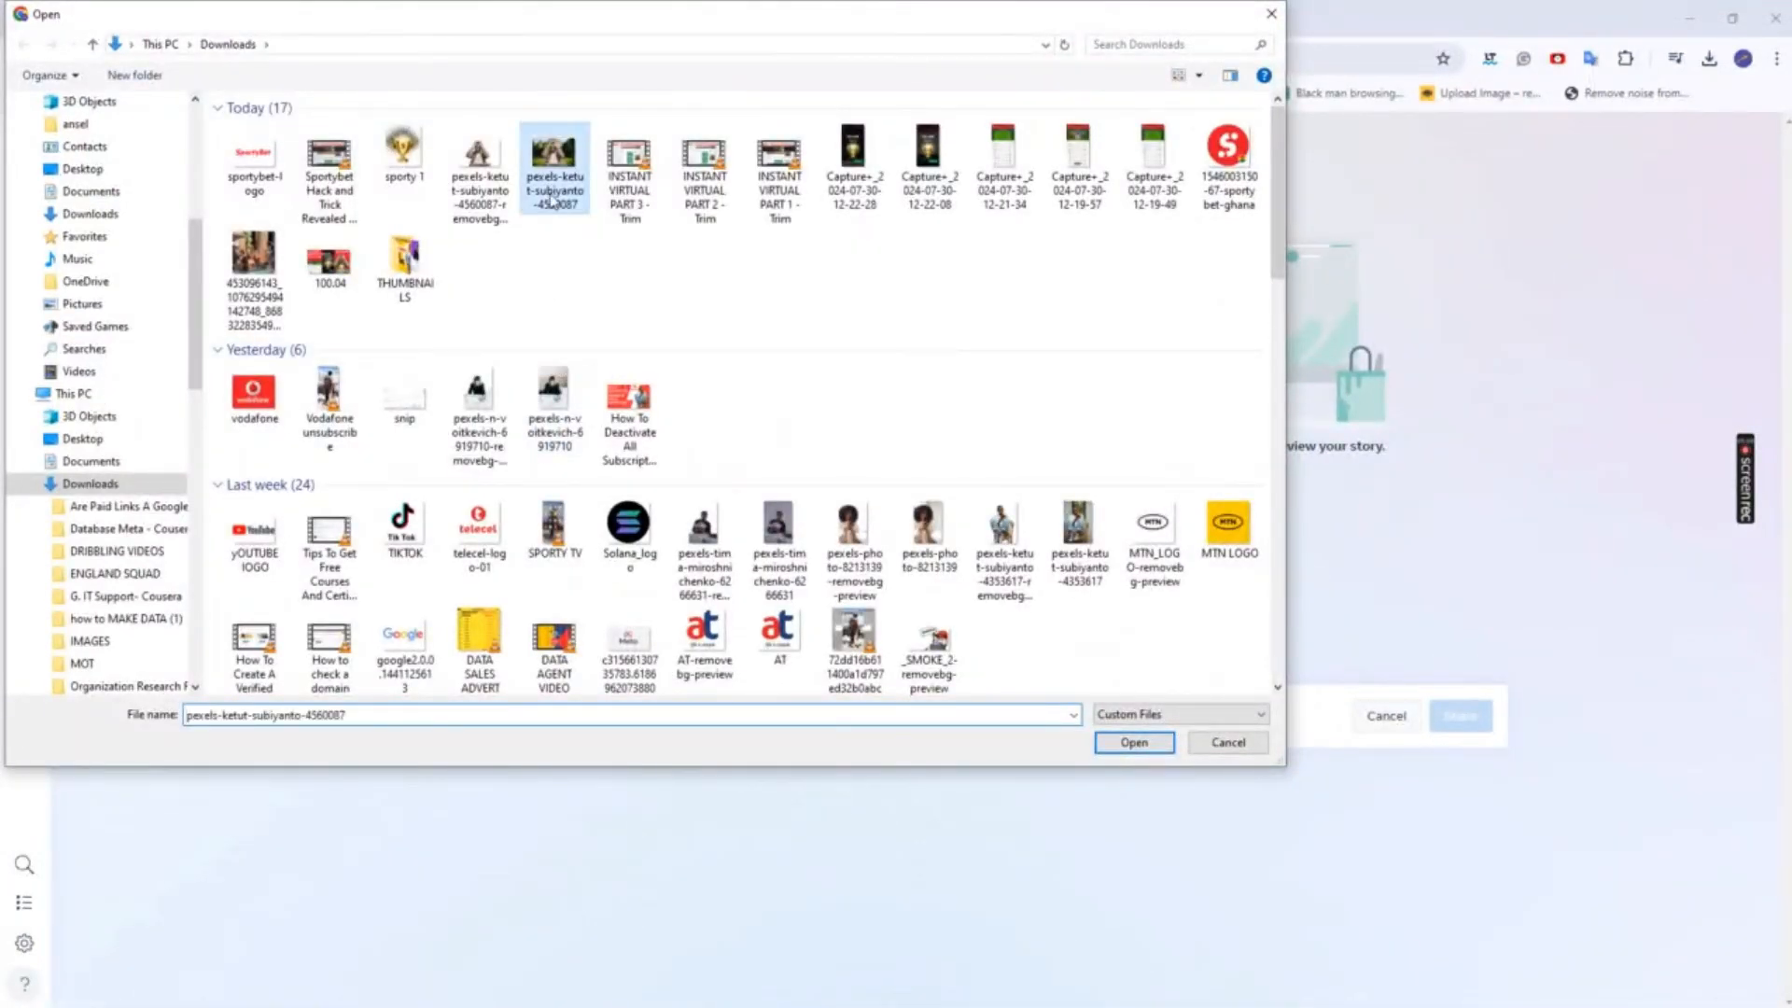
click(1134, 743)
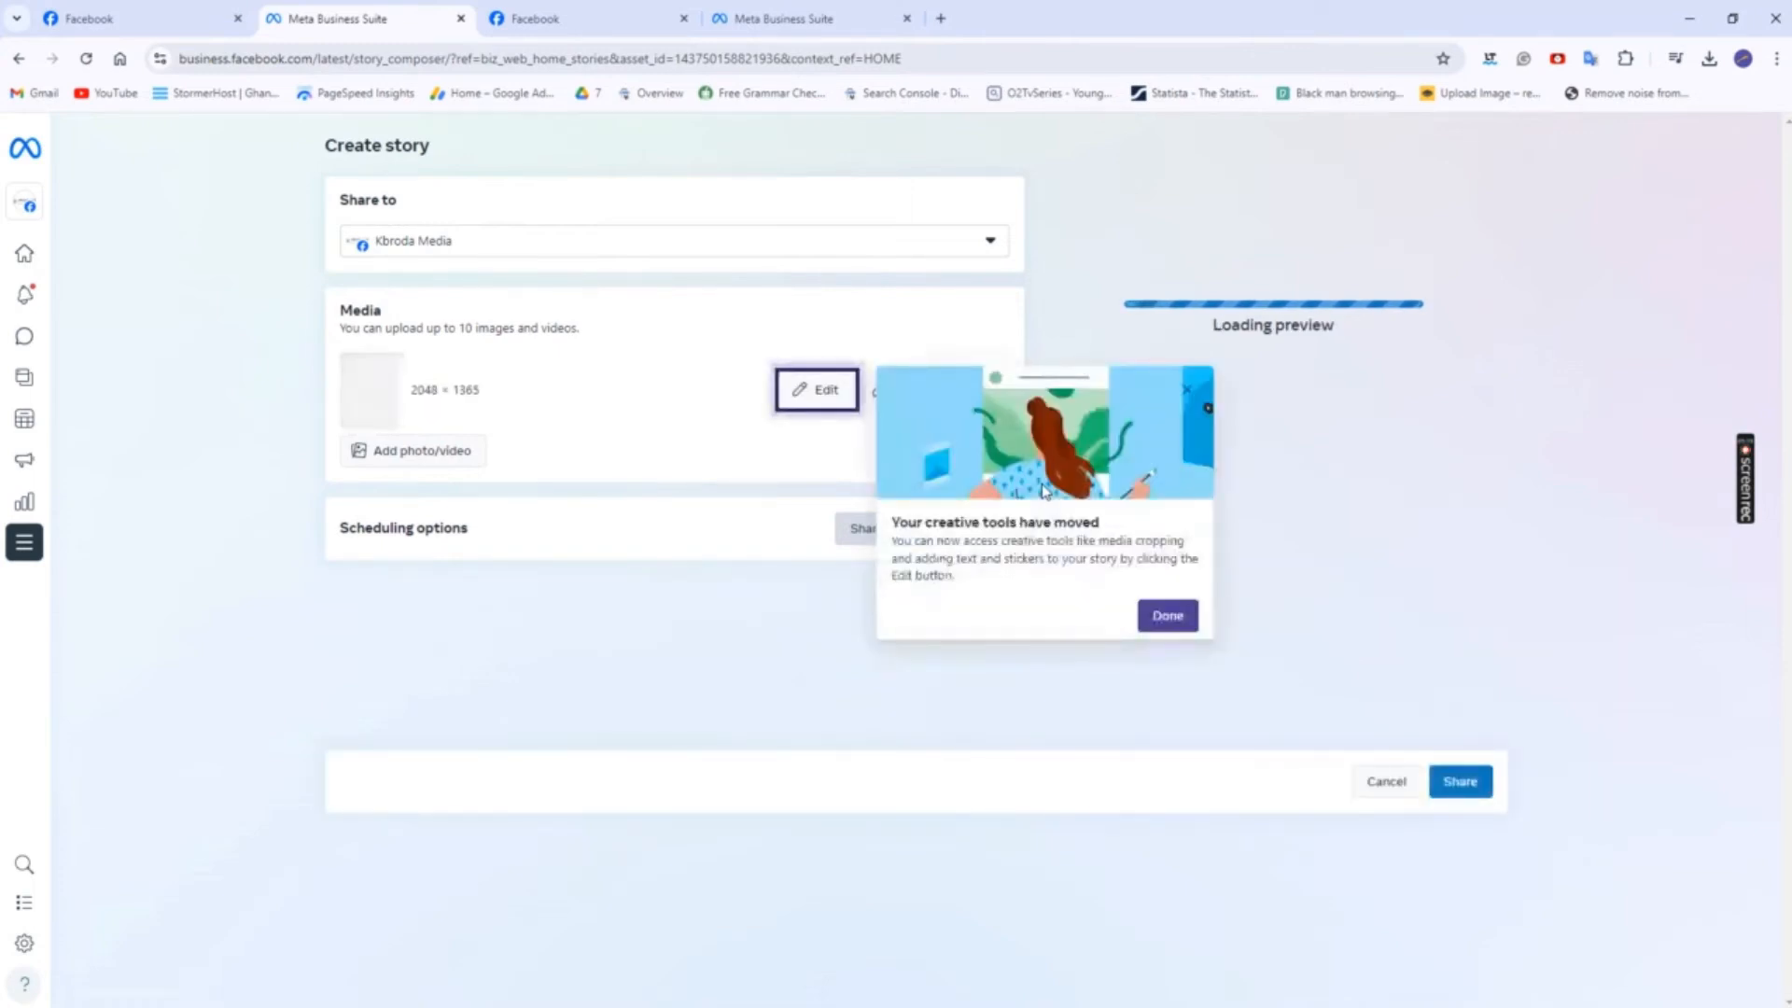
click(1181, 616)
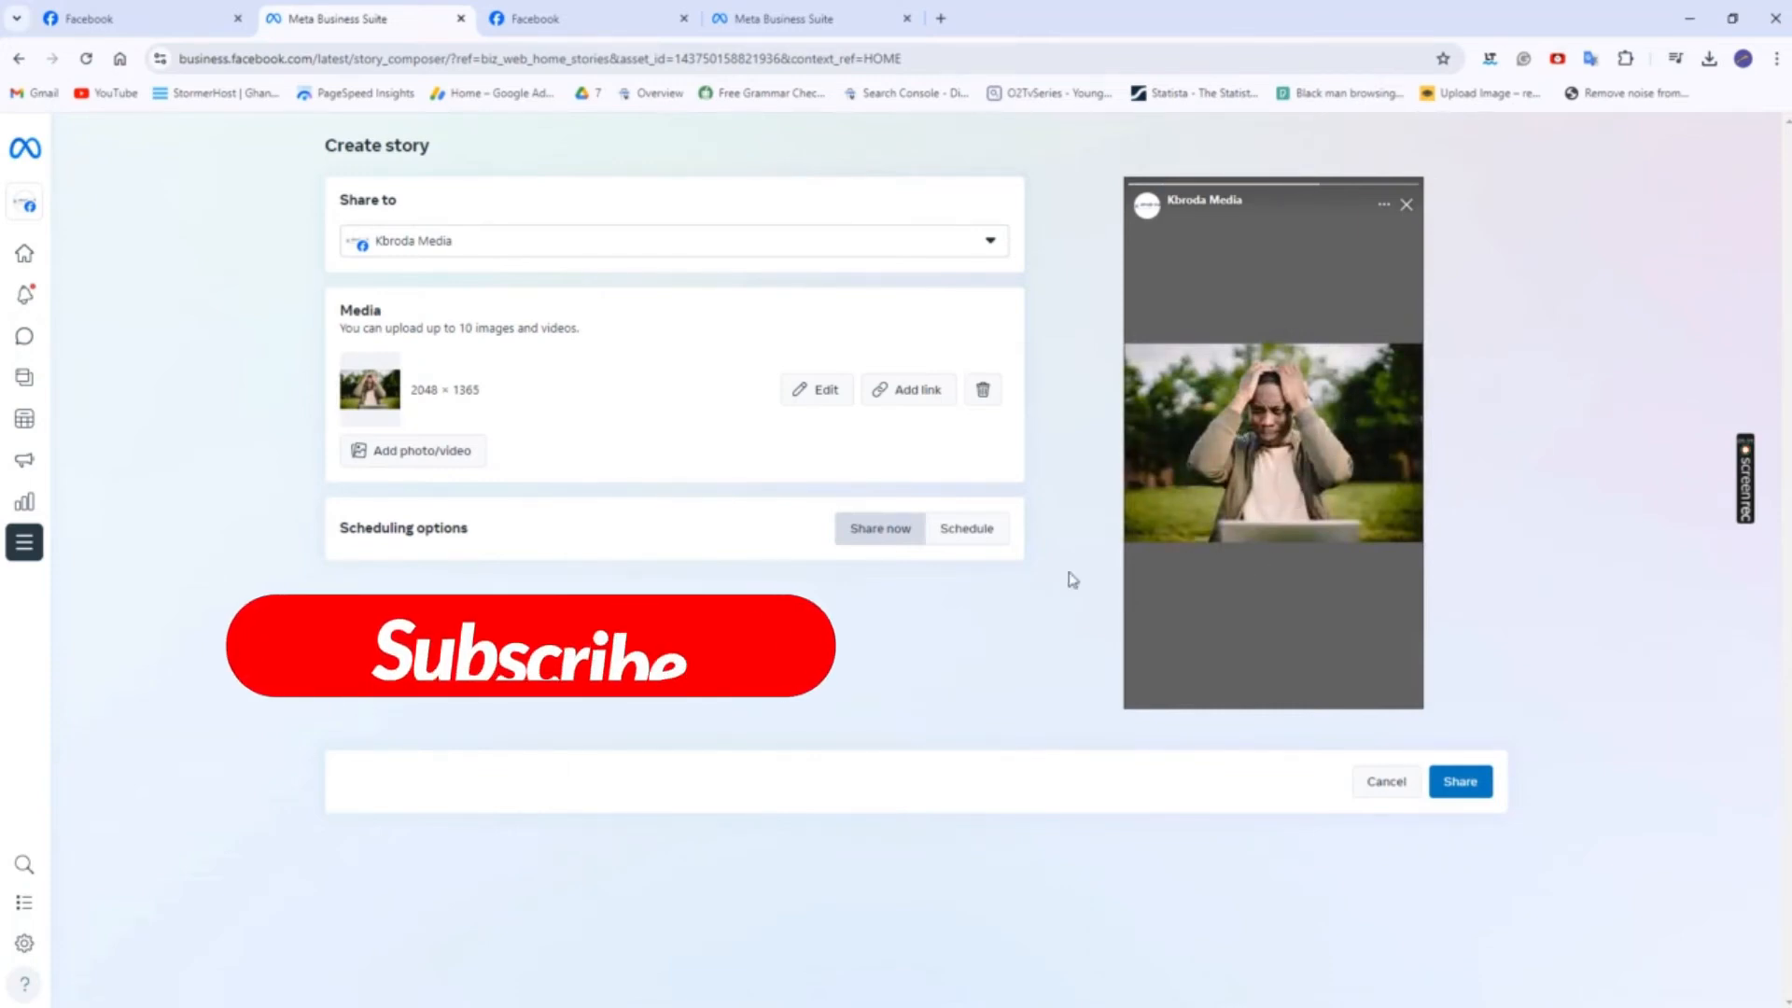
- Turn on scheduling for the story and set its Facebook publishing date to August 14, 2024
click(979, 534)
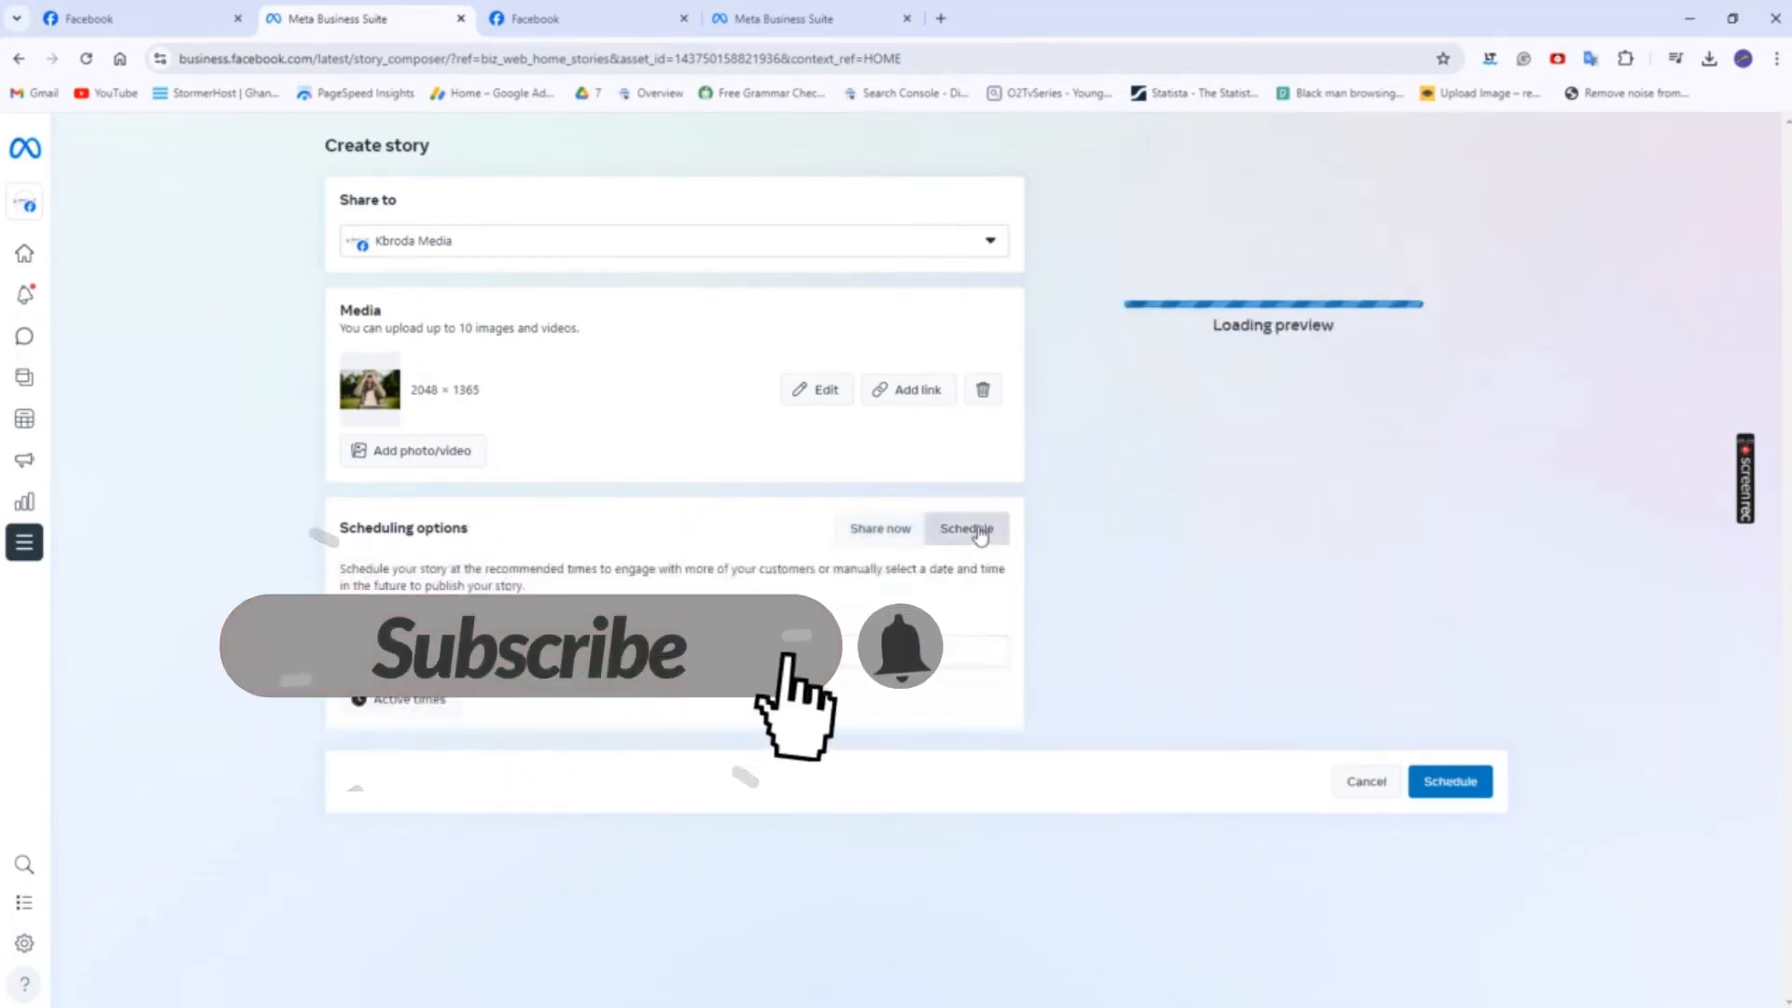
click(460, 651)
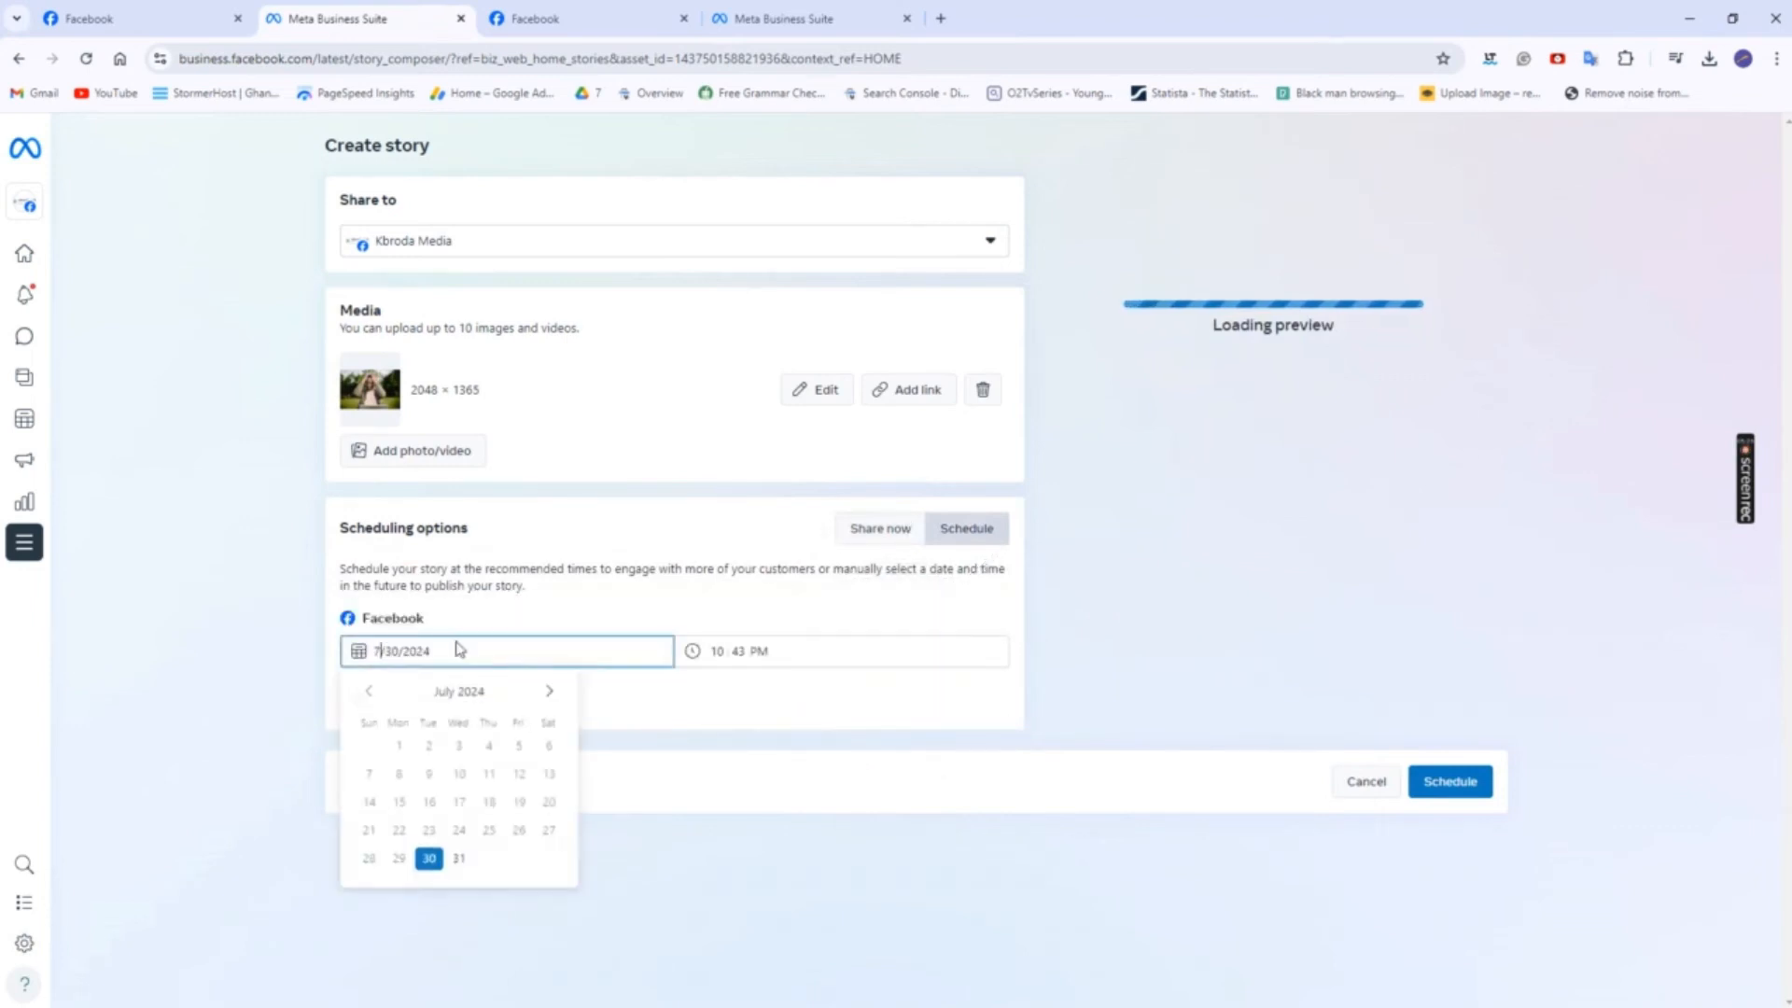
click(548, 691)
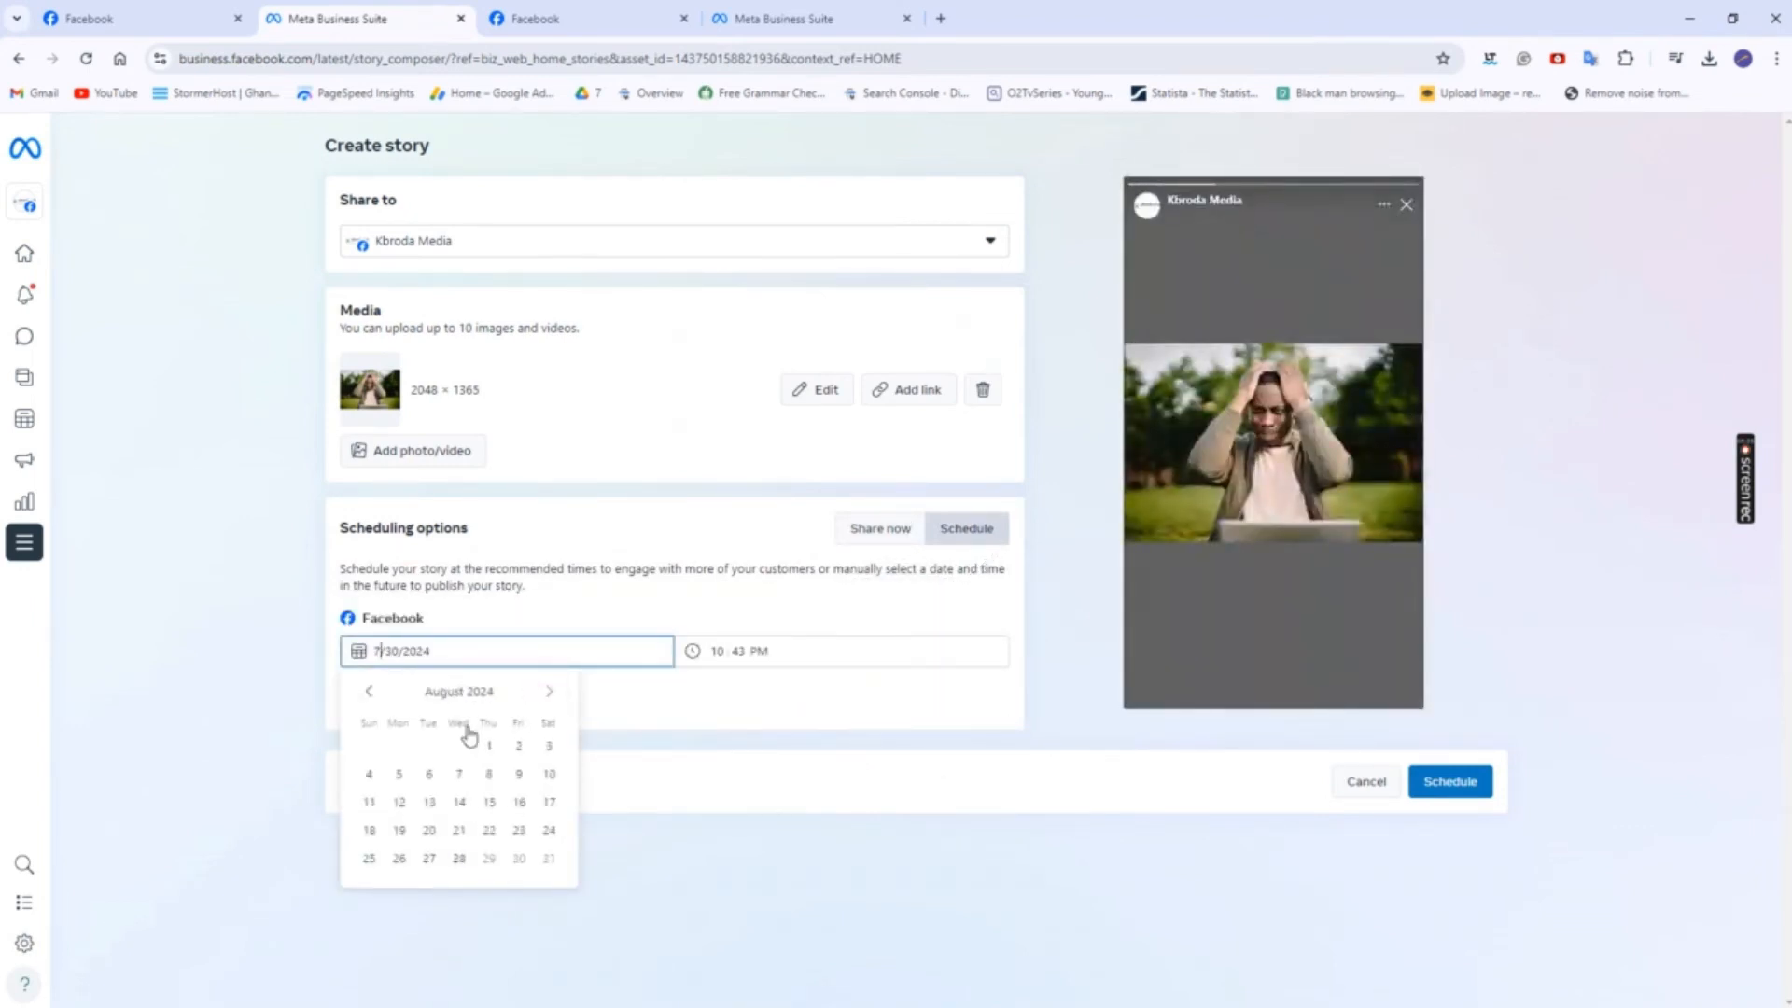
click(459, 802)
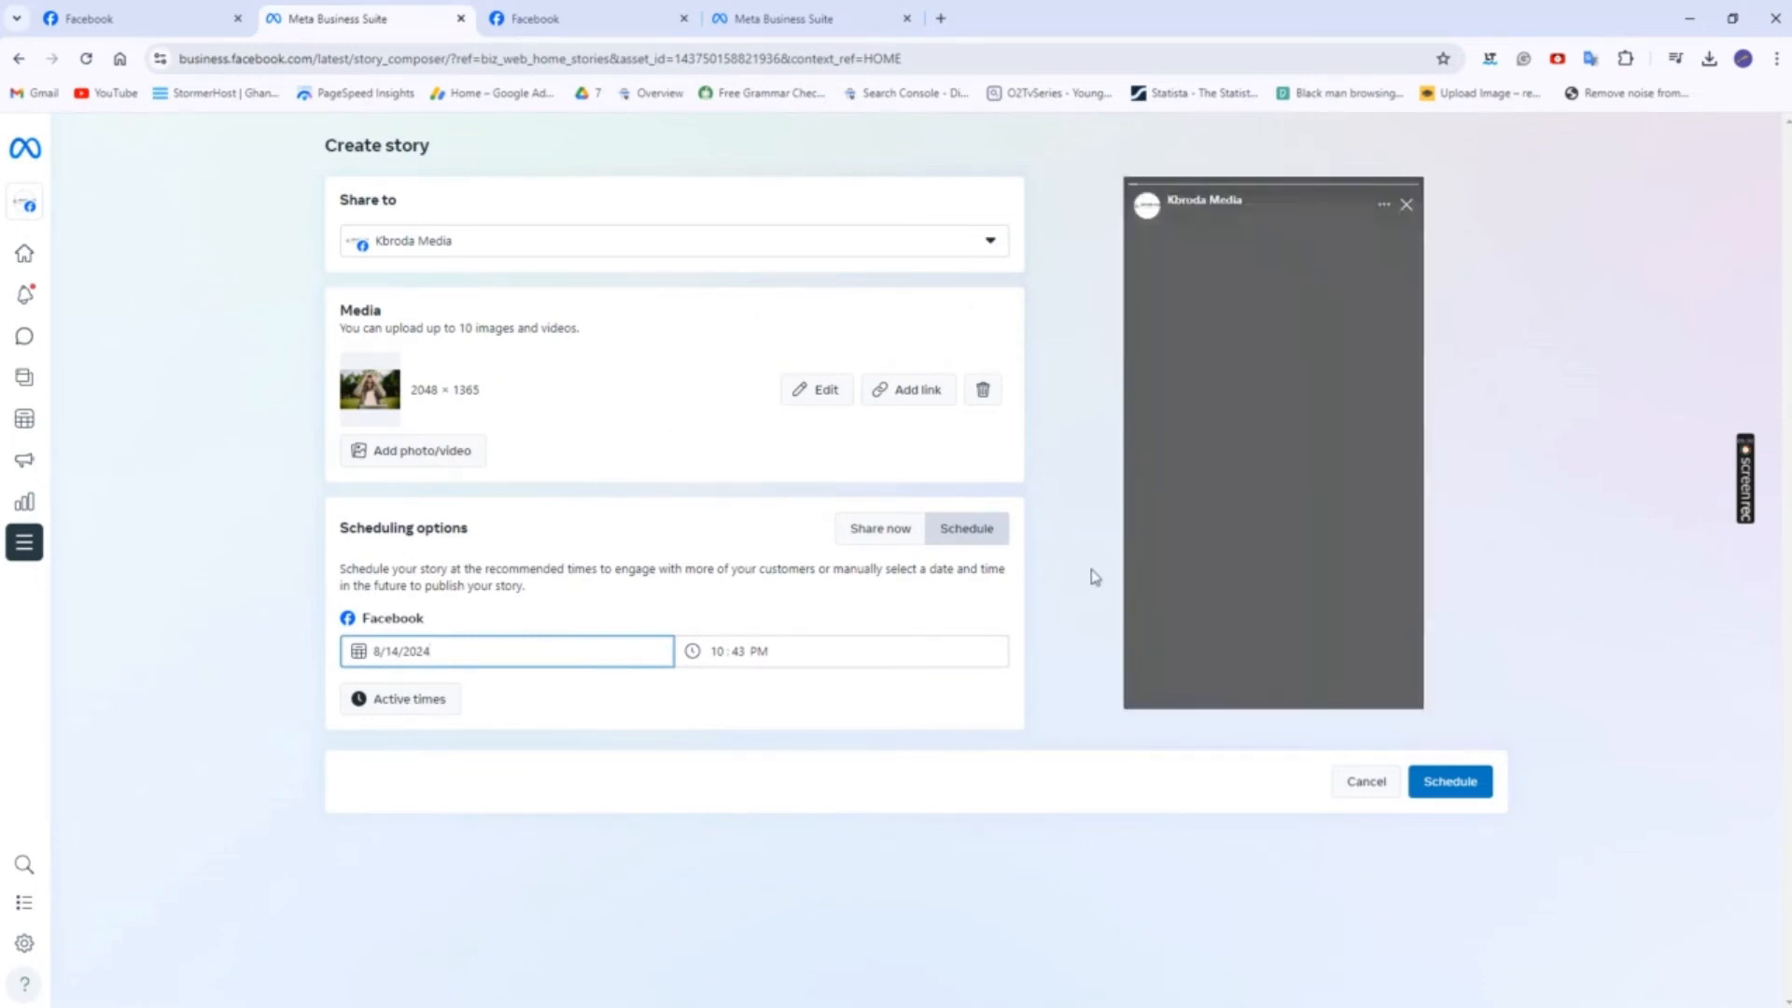
- Look through the story photo's crop, text and sticker tools, then try the red heart sticker and remove it
click(838, 397)
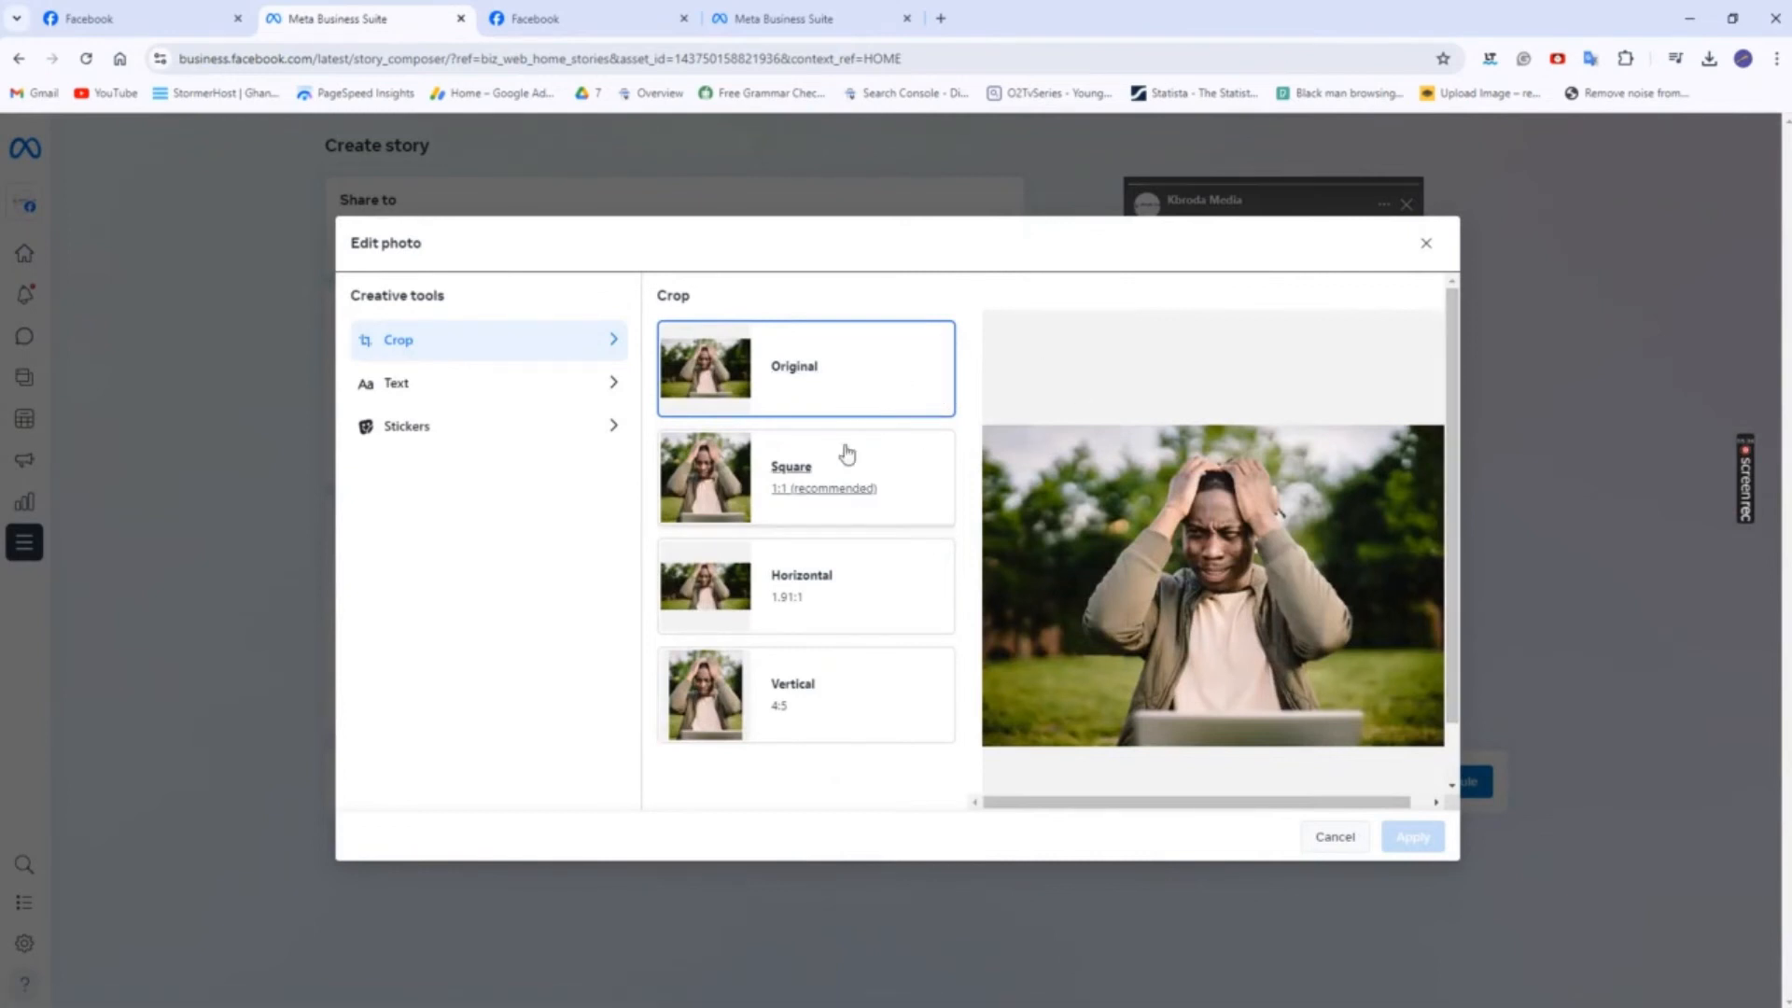
click(597, 384)
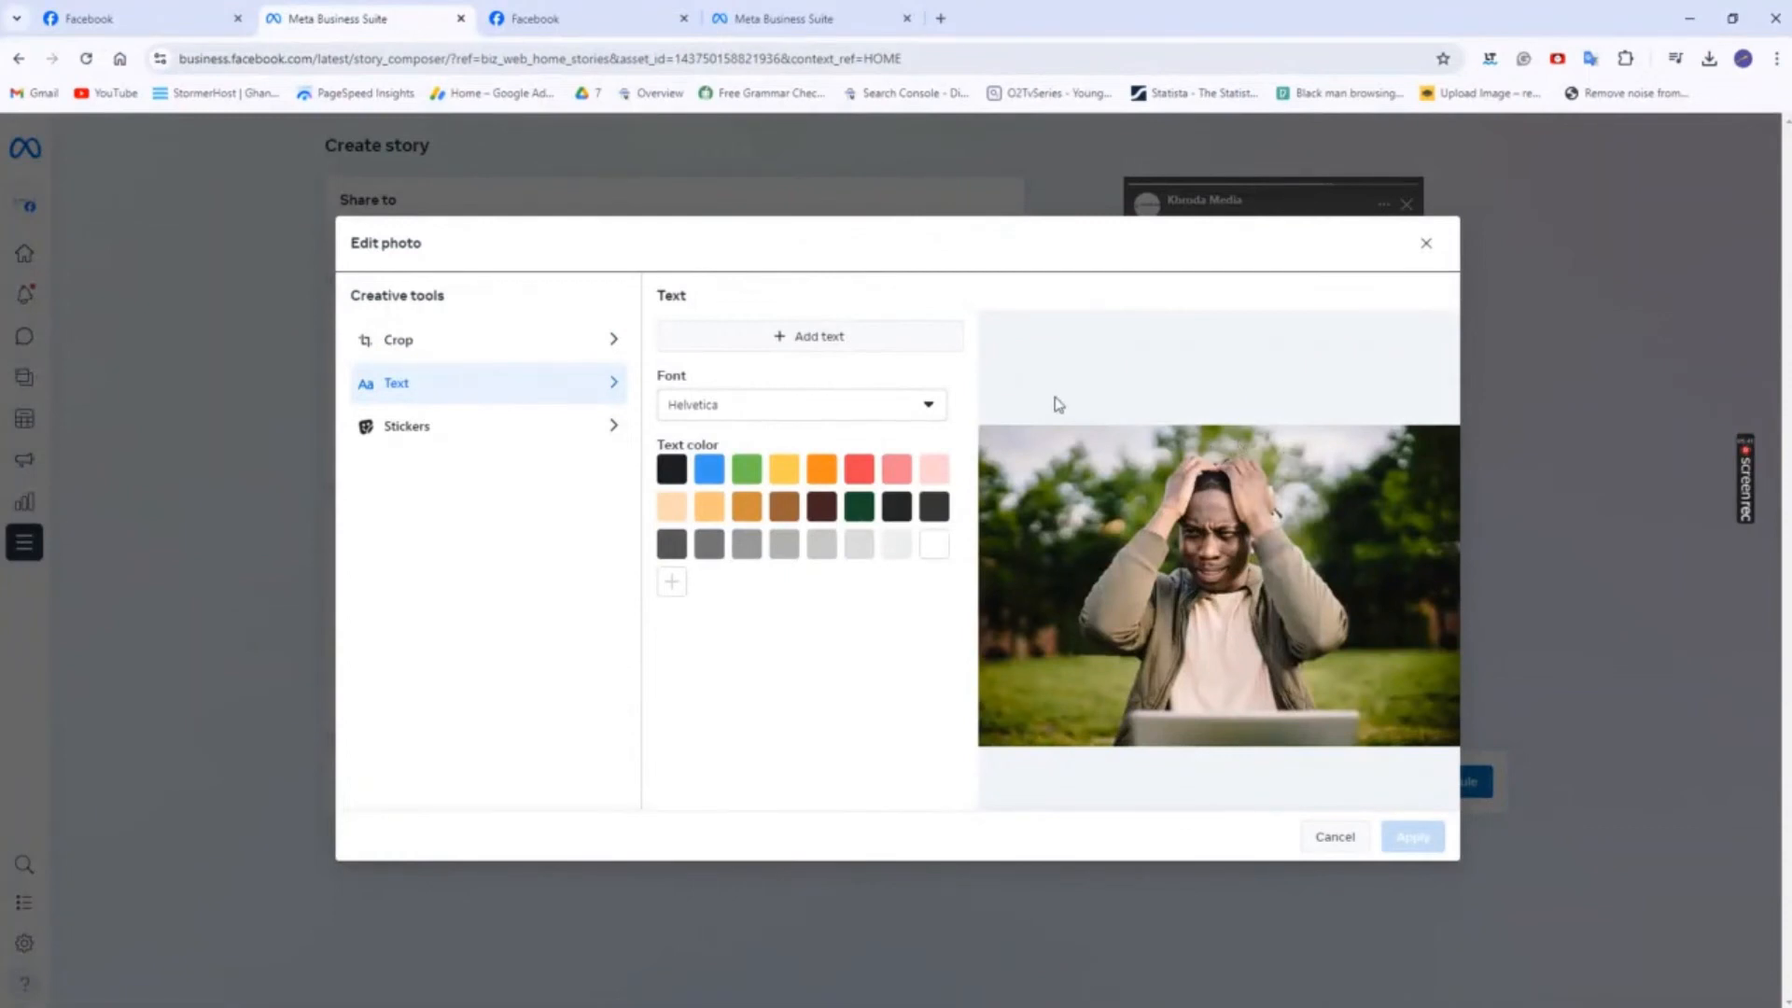
click(618, 433)
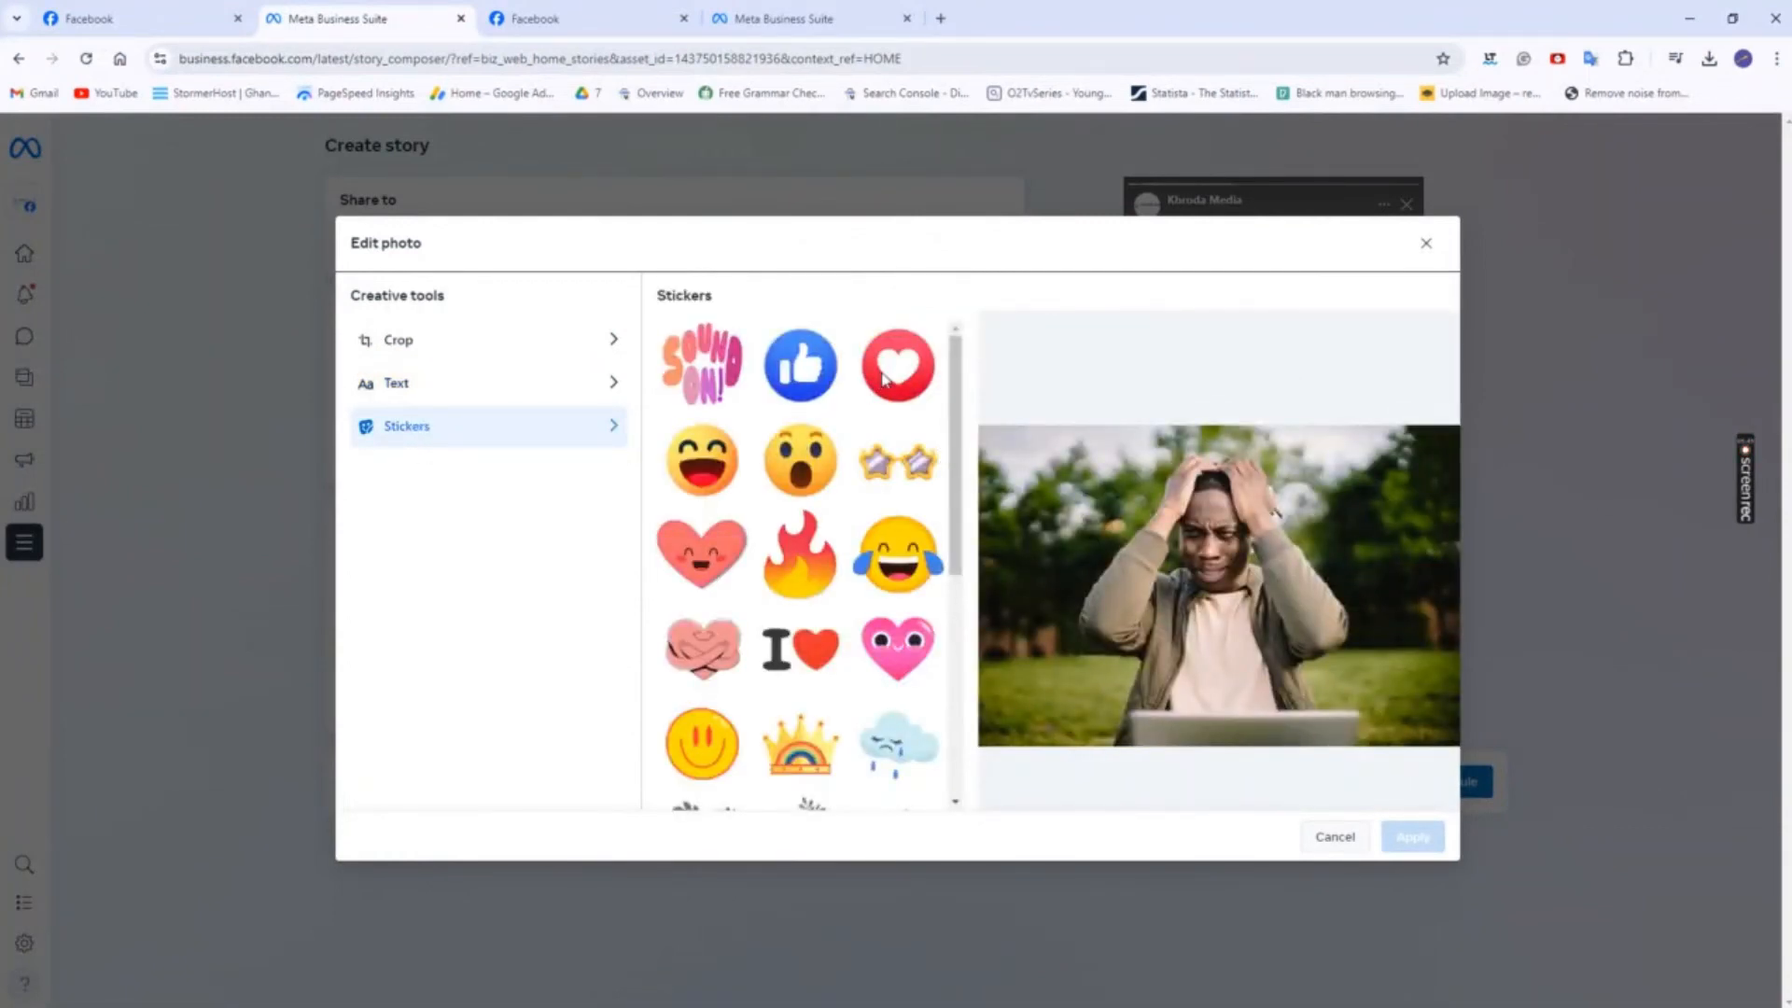
click(884, 378)
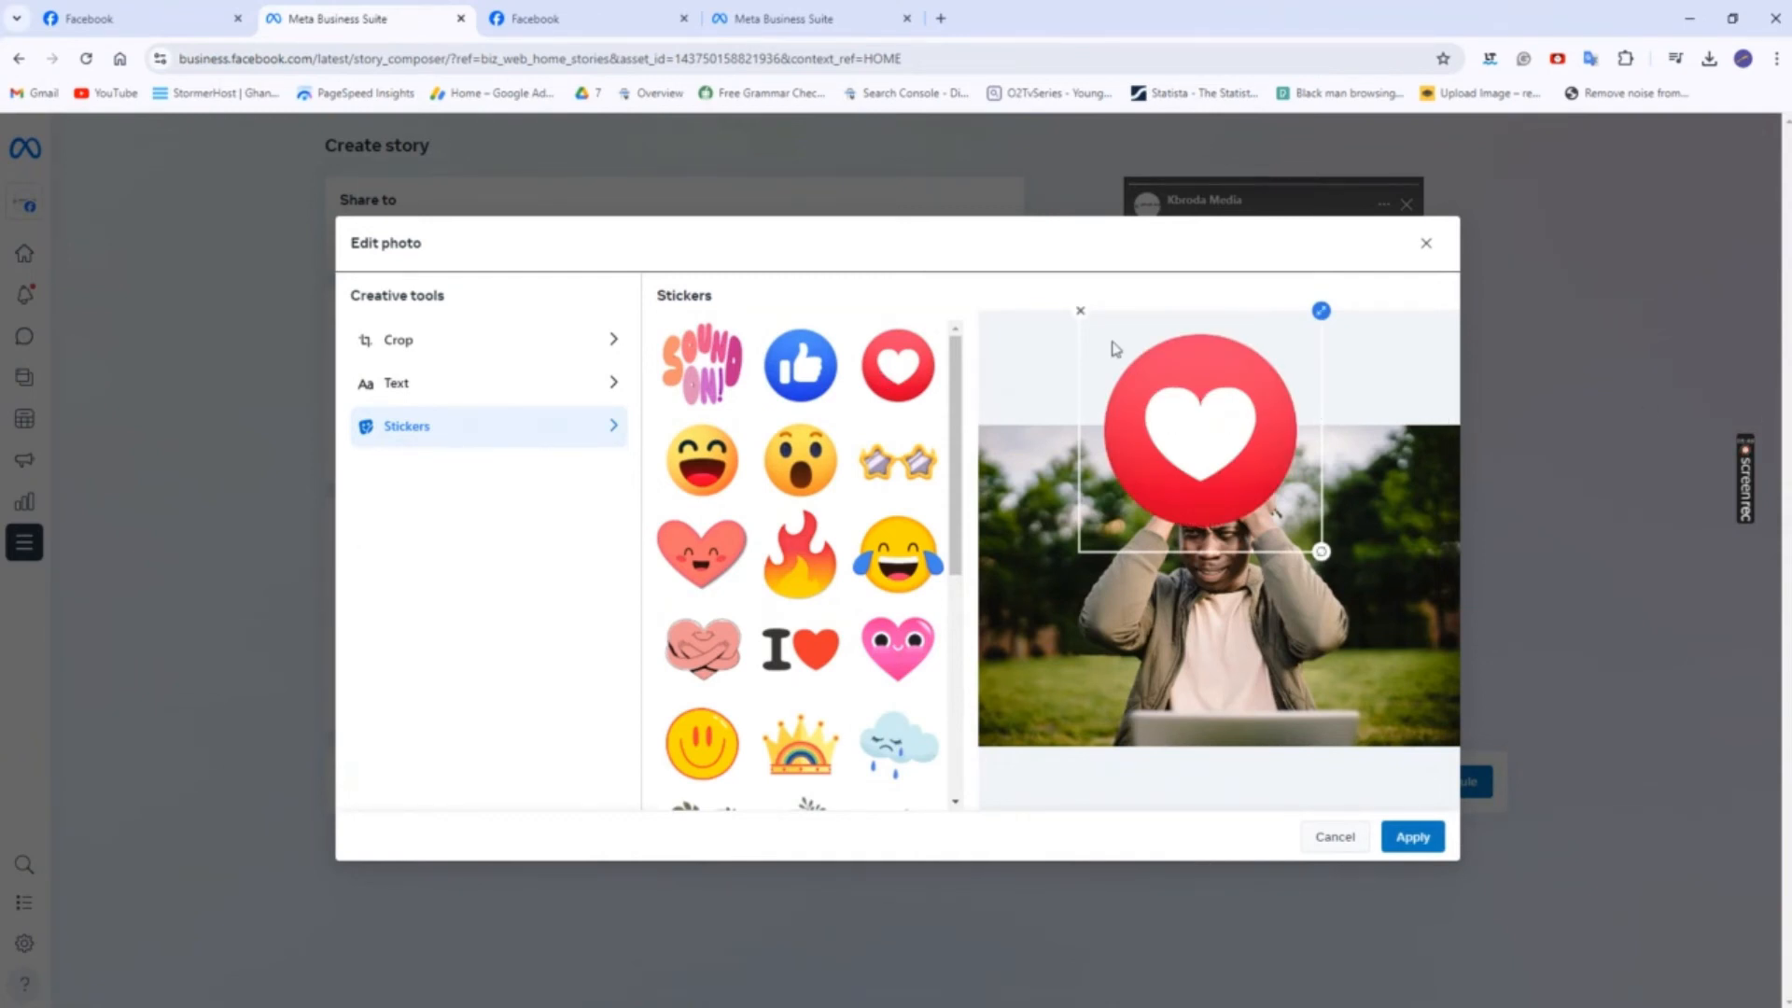
click(1081, 310)
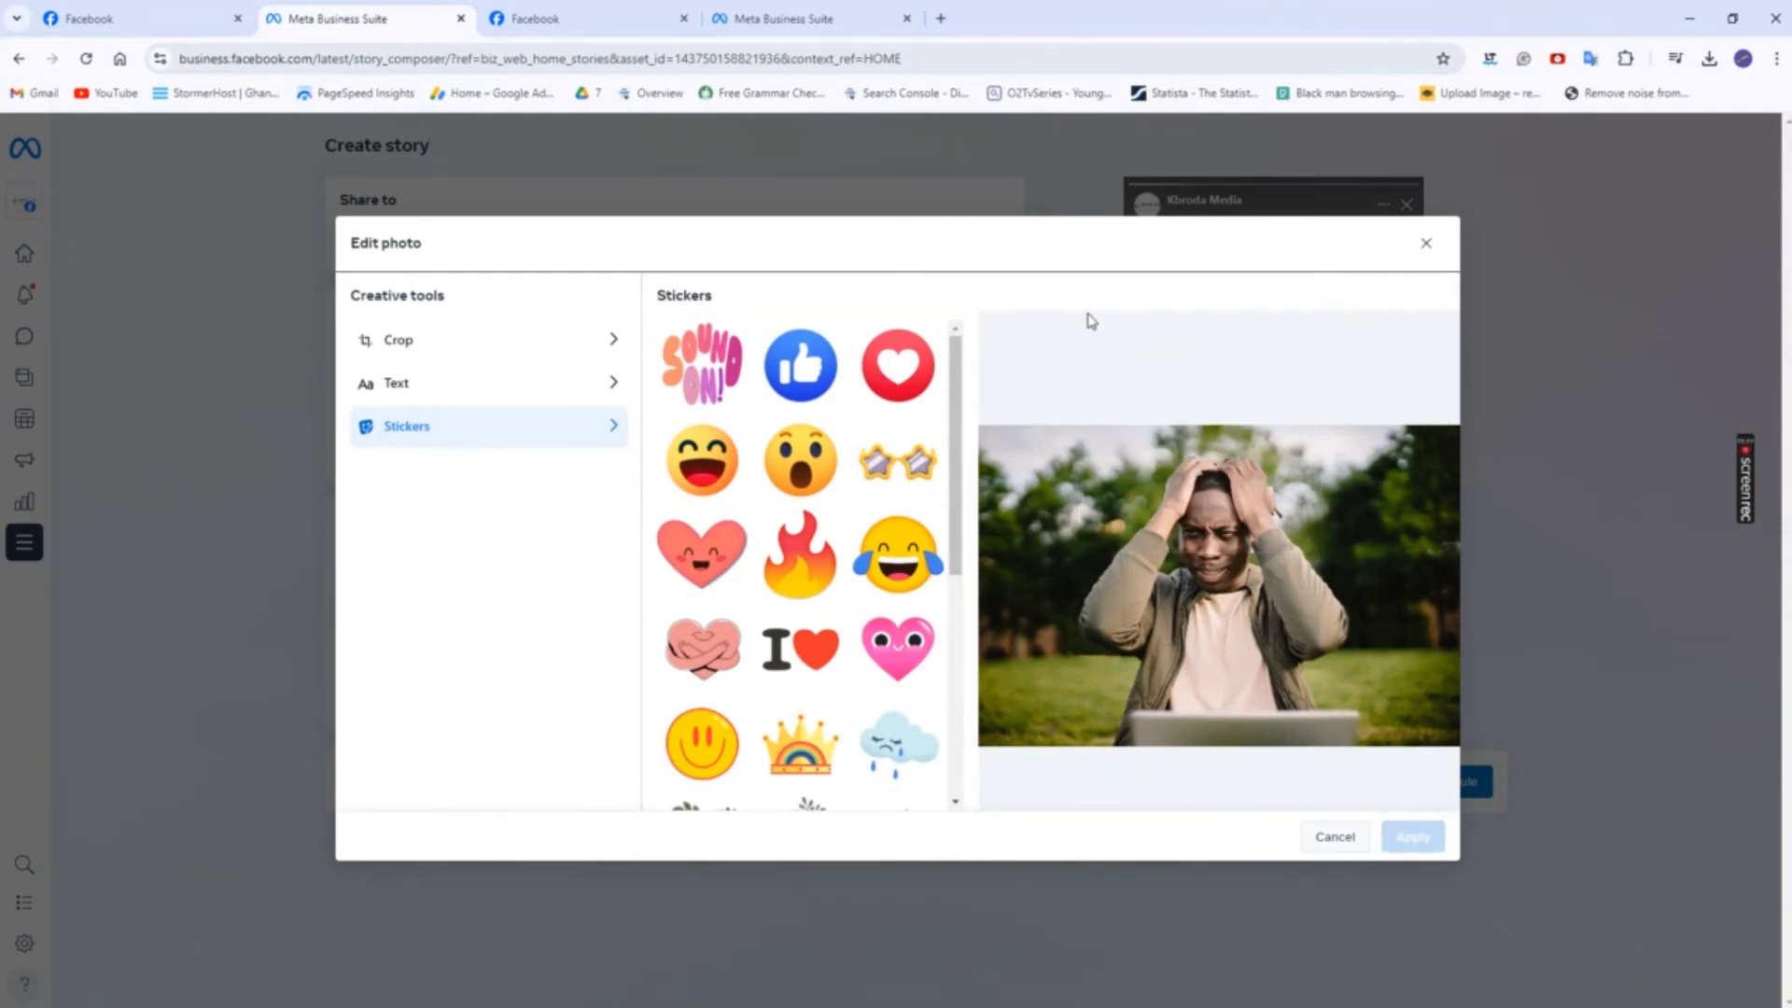
- Try placing a text box on the lower part of the story photo, delete it and close the photo editor
click(552, 394)
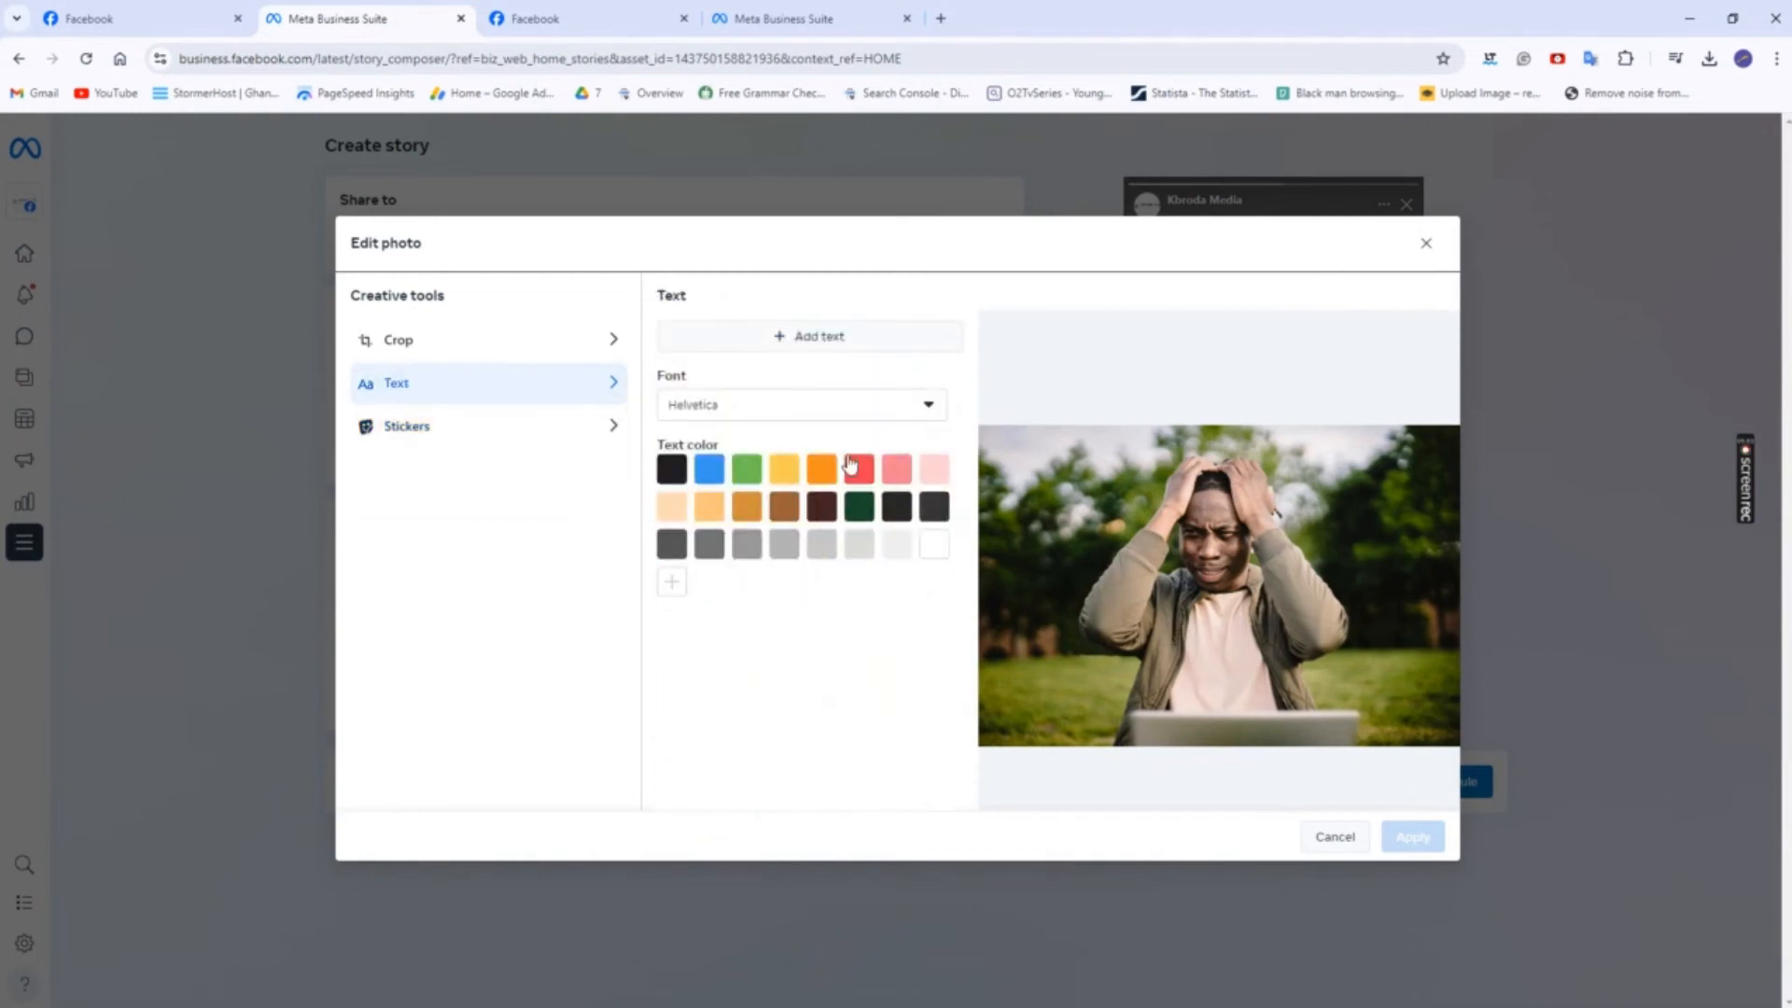
click(784, 348)
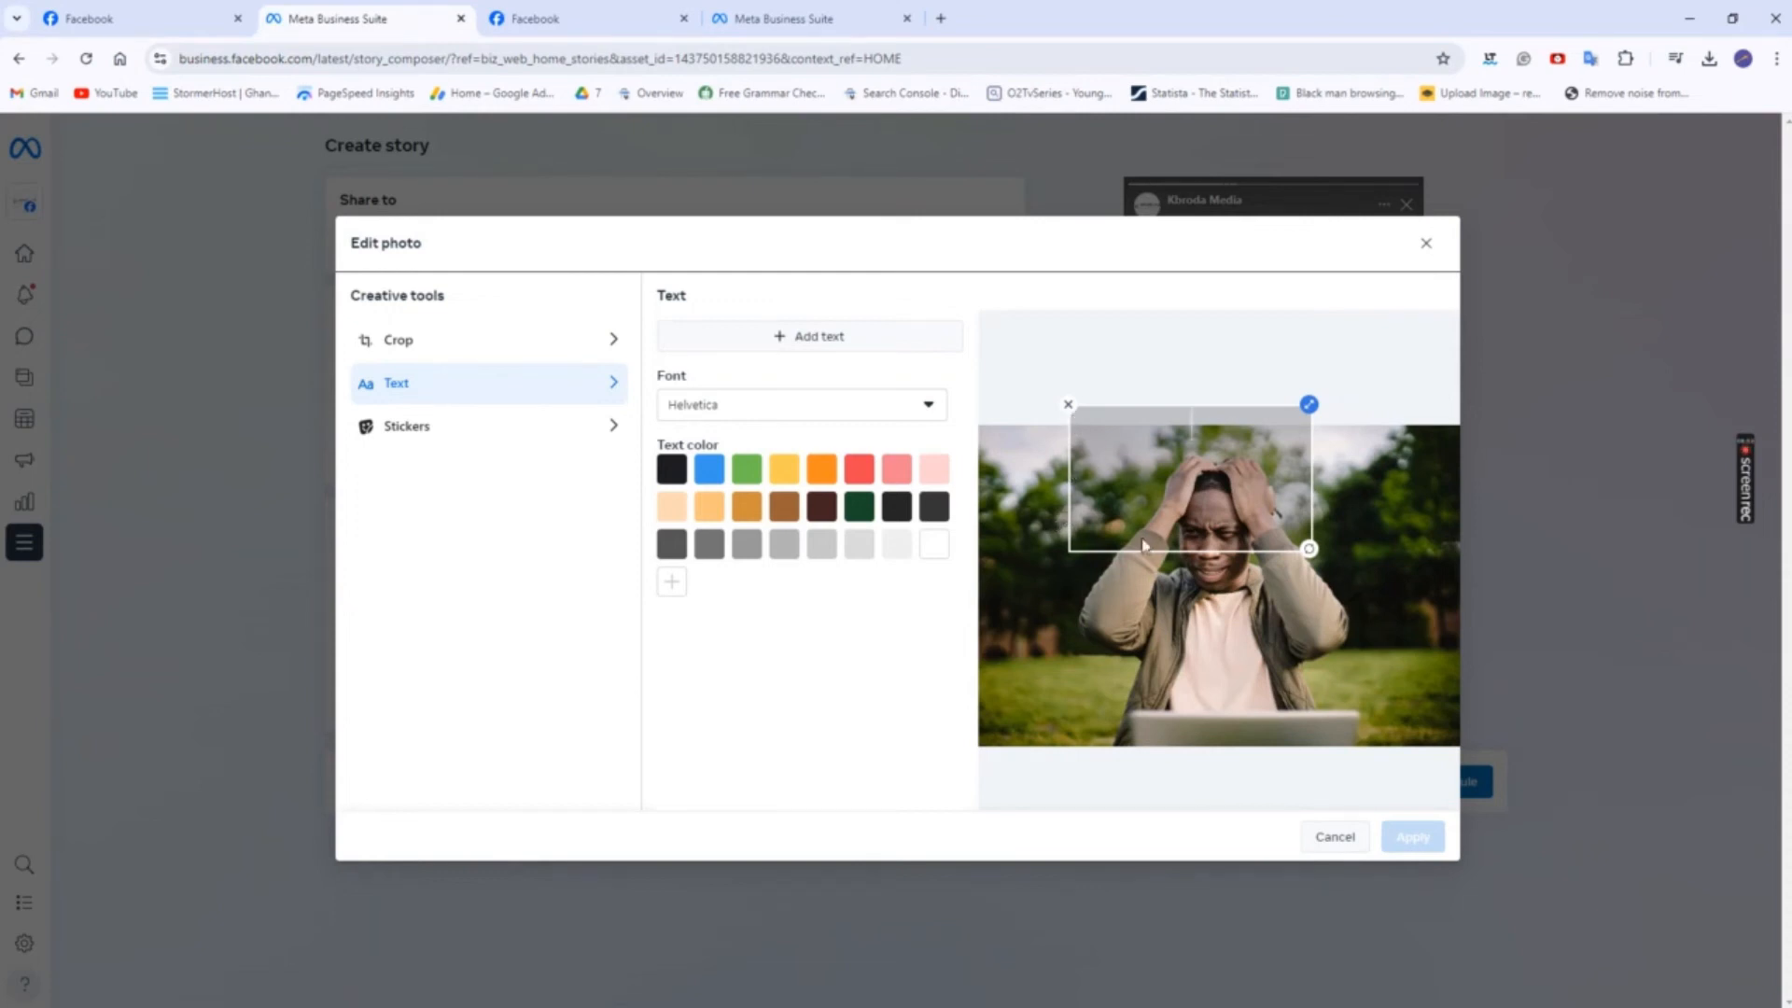
drag(1143, 545, 1060, 579)
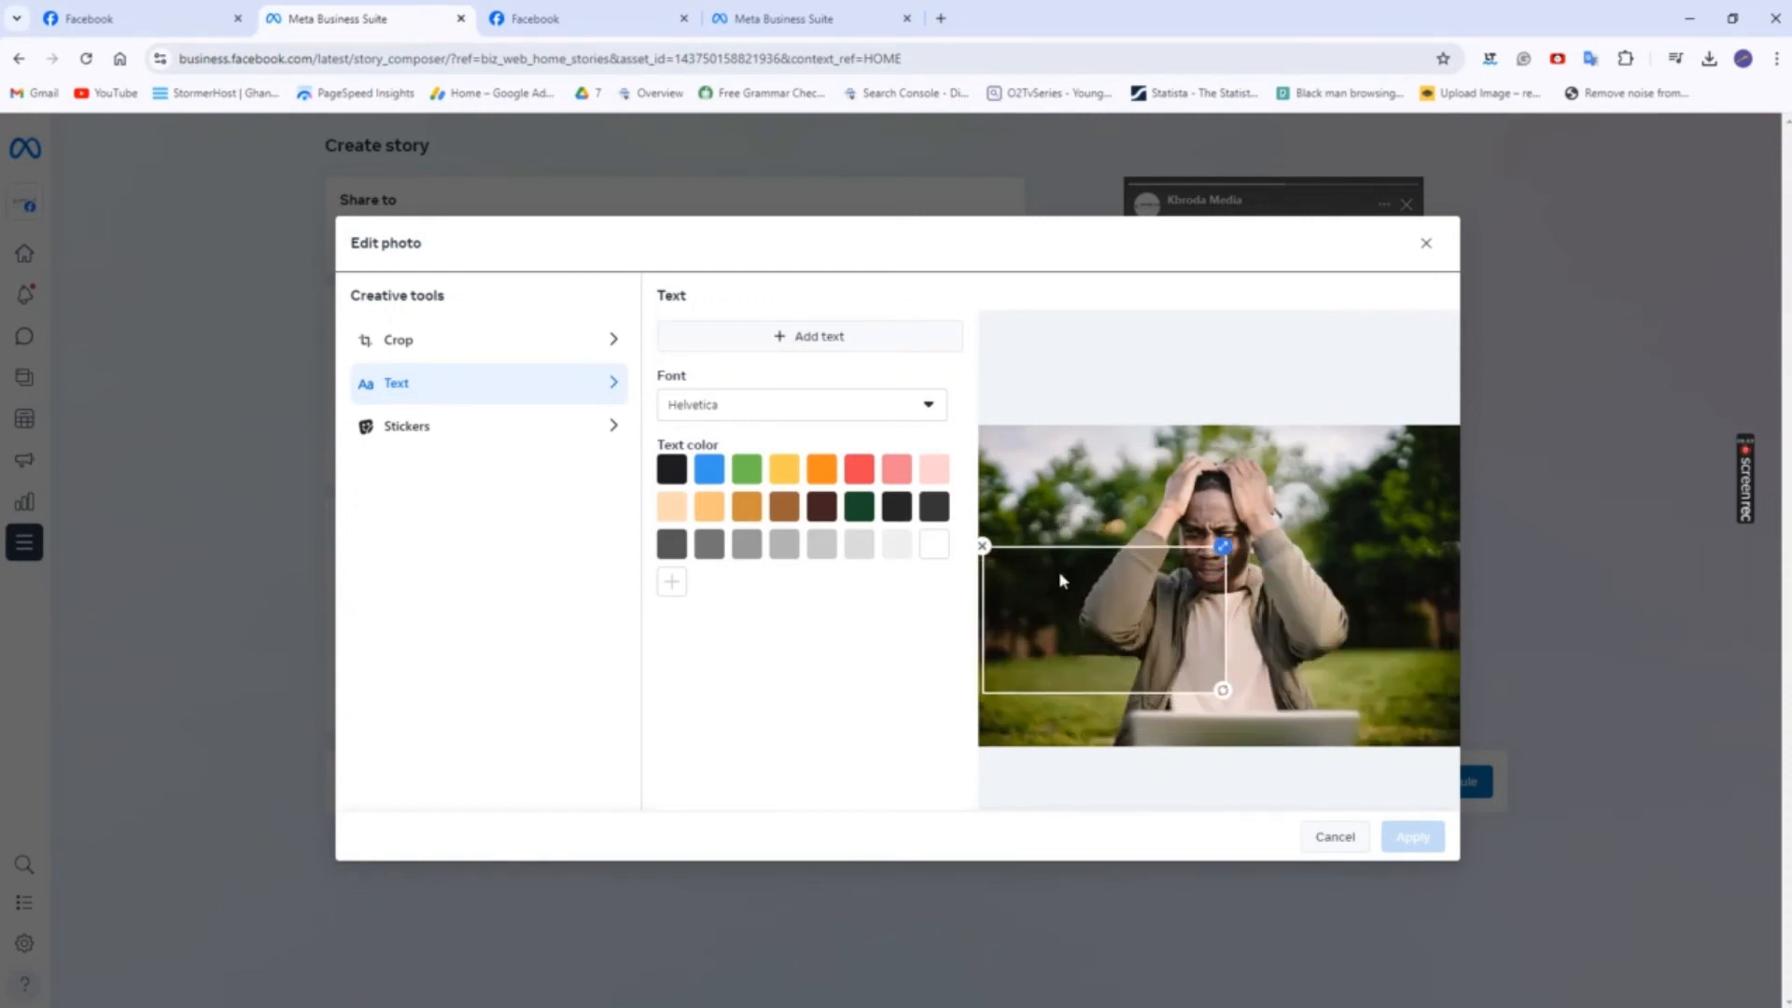
click(984, 548)
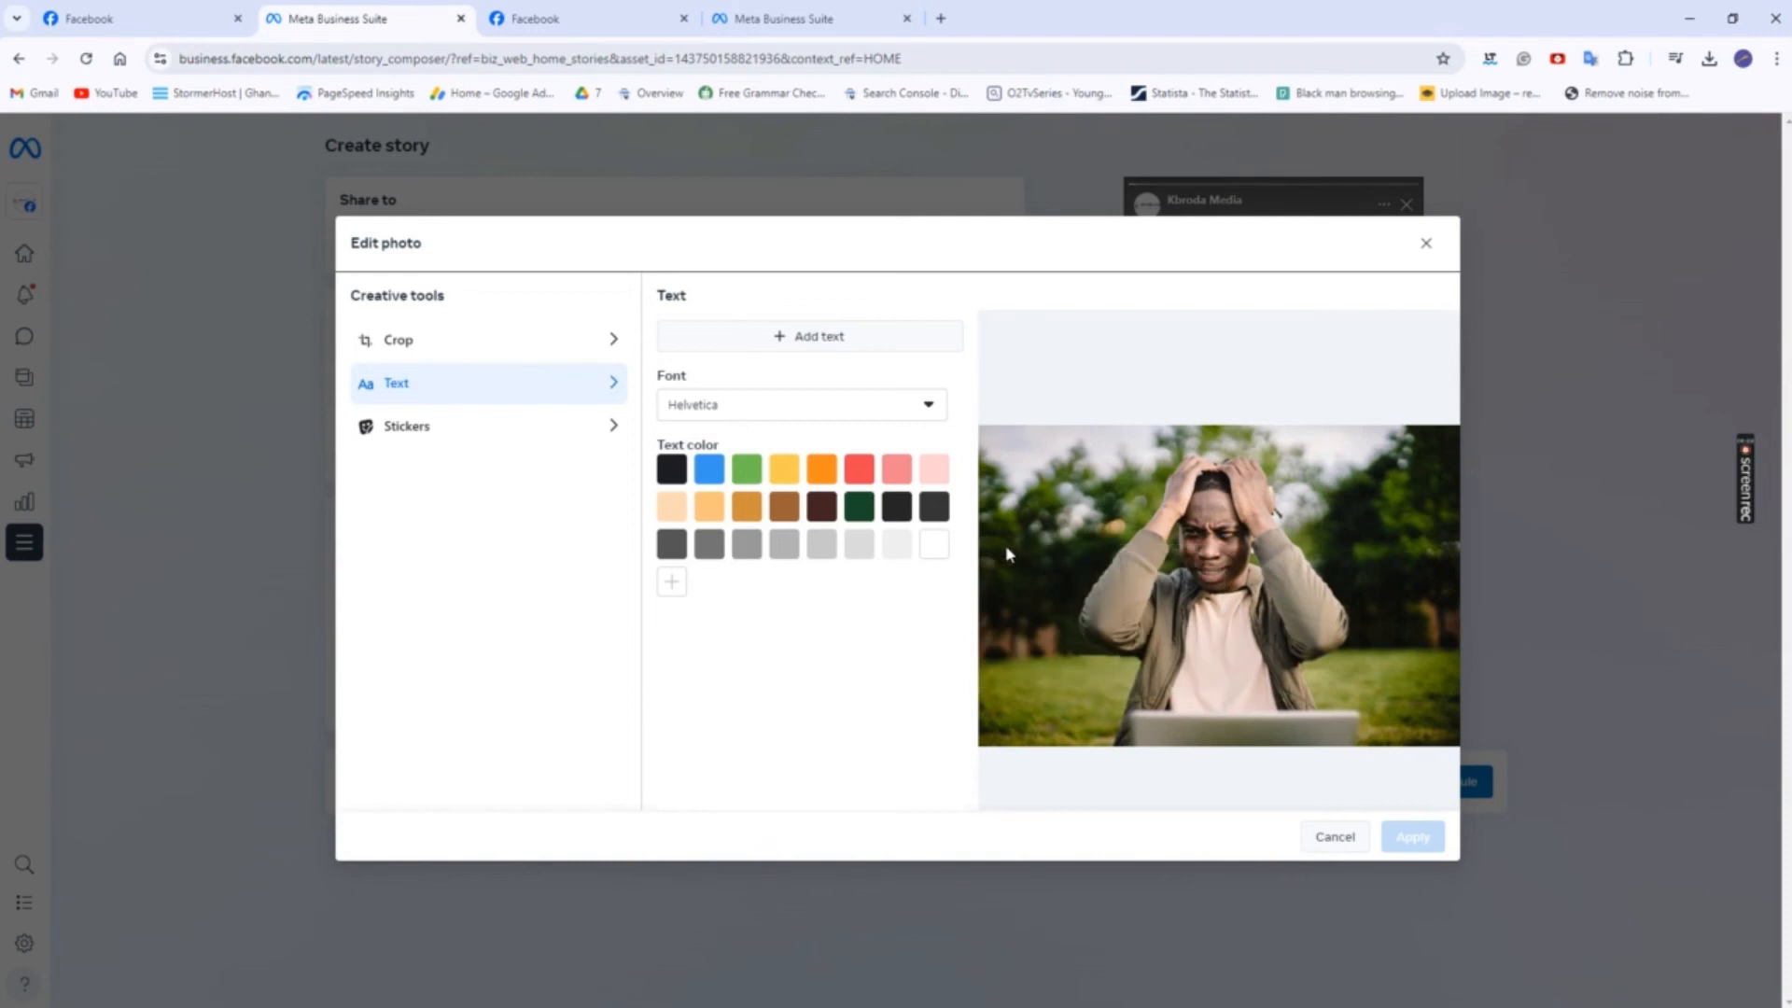
click(1423, 244)
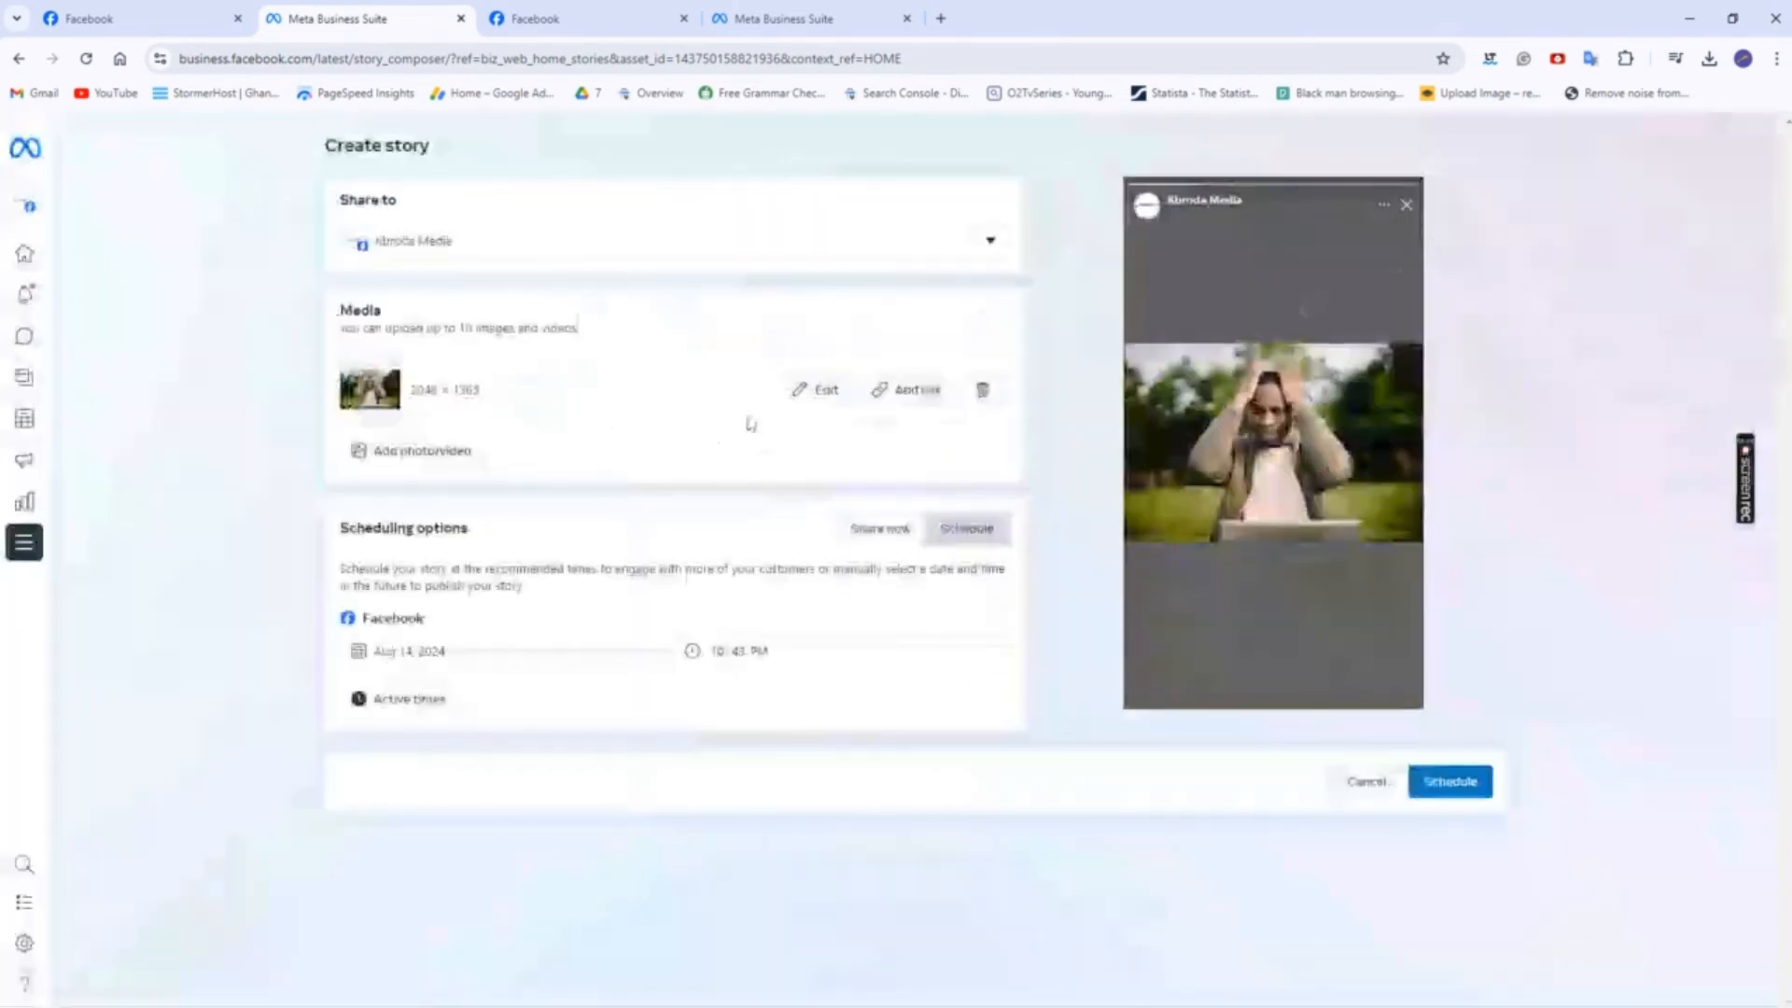
click(910, 391)
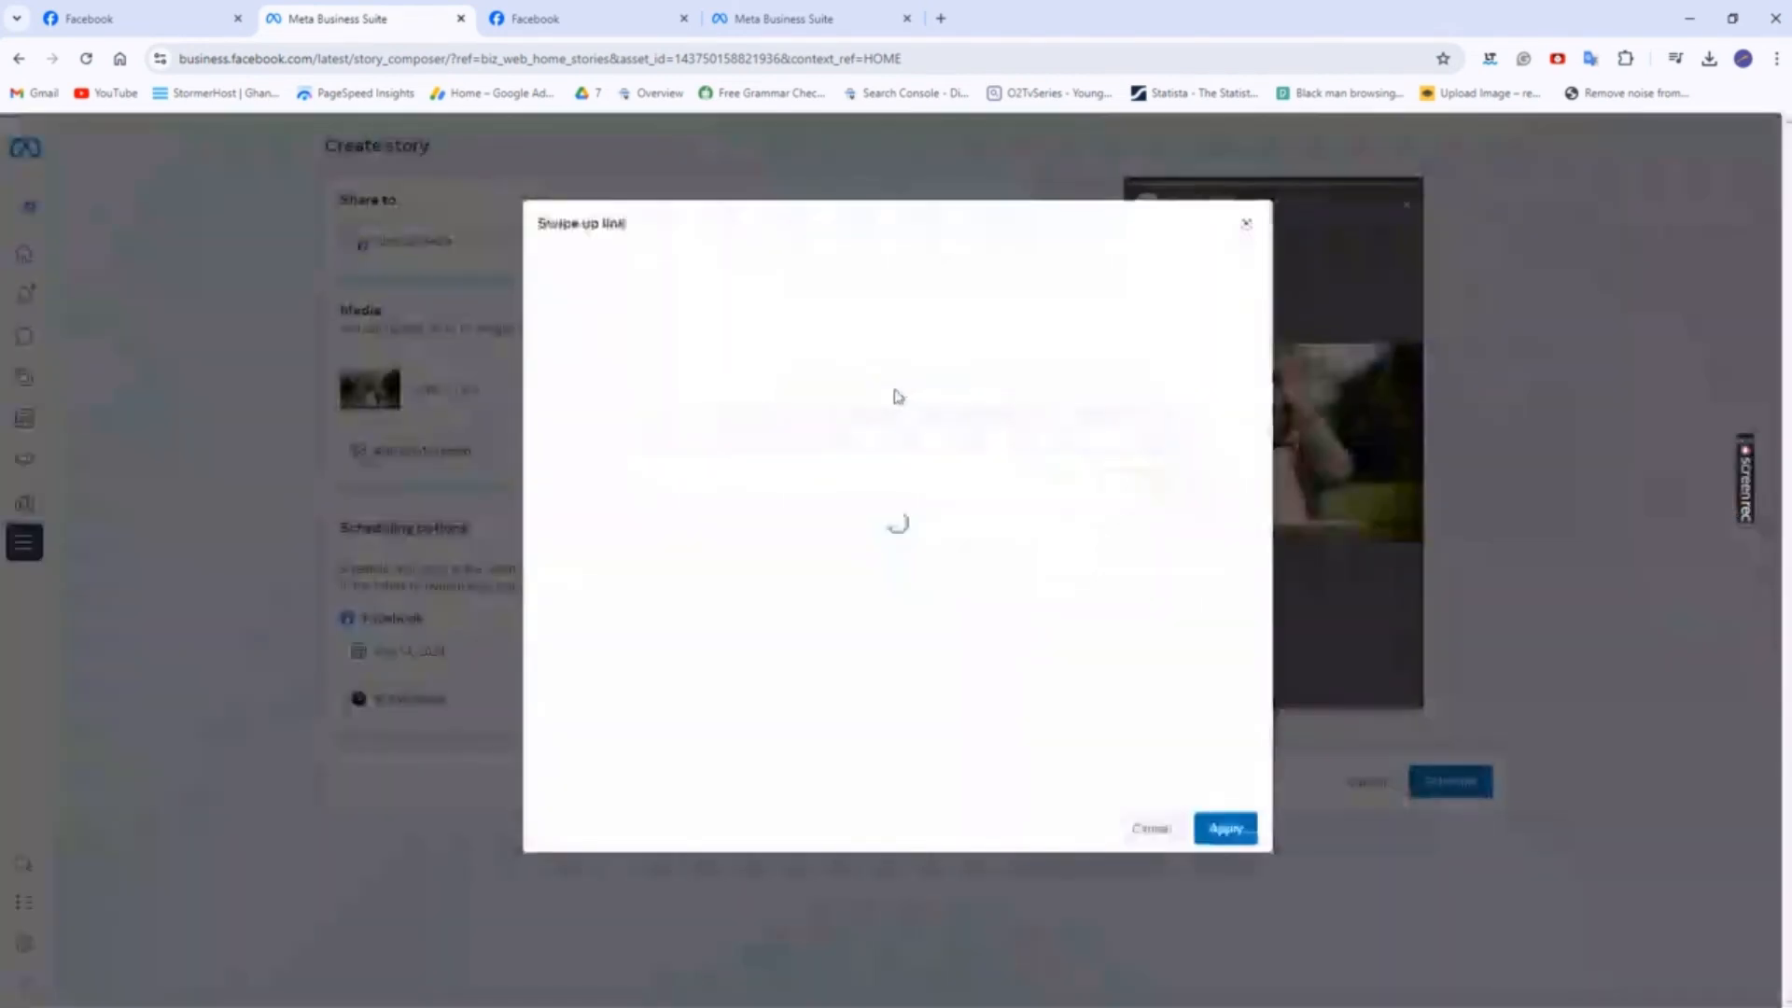
click(742, 297)
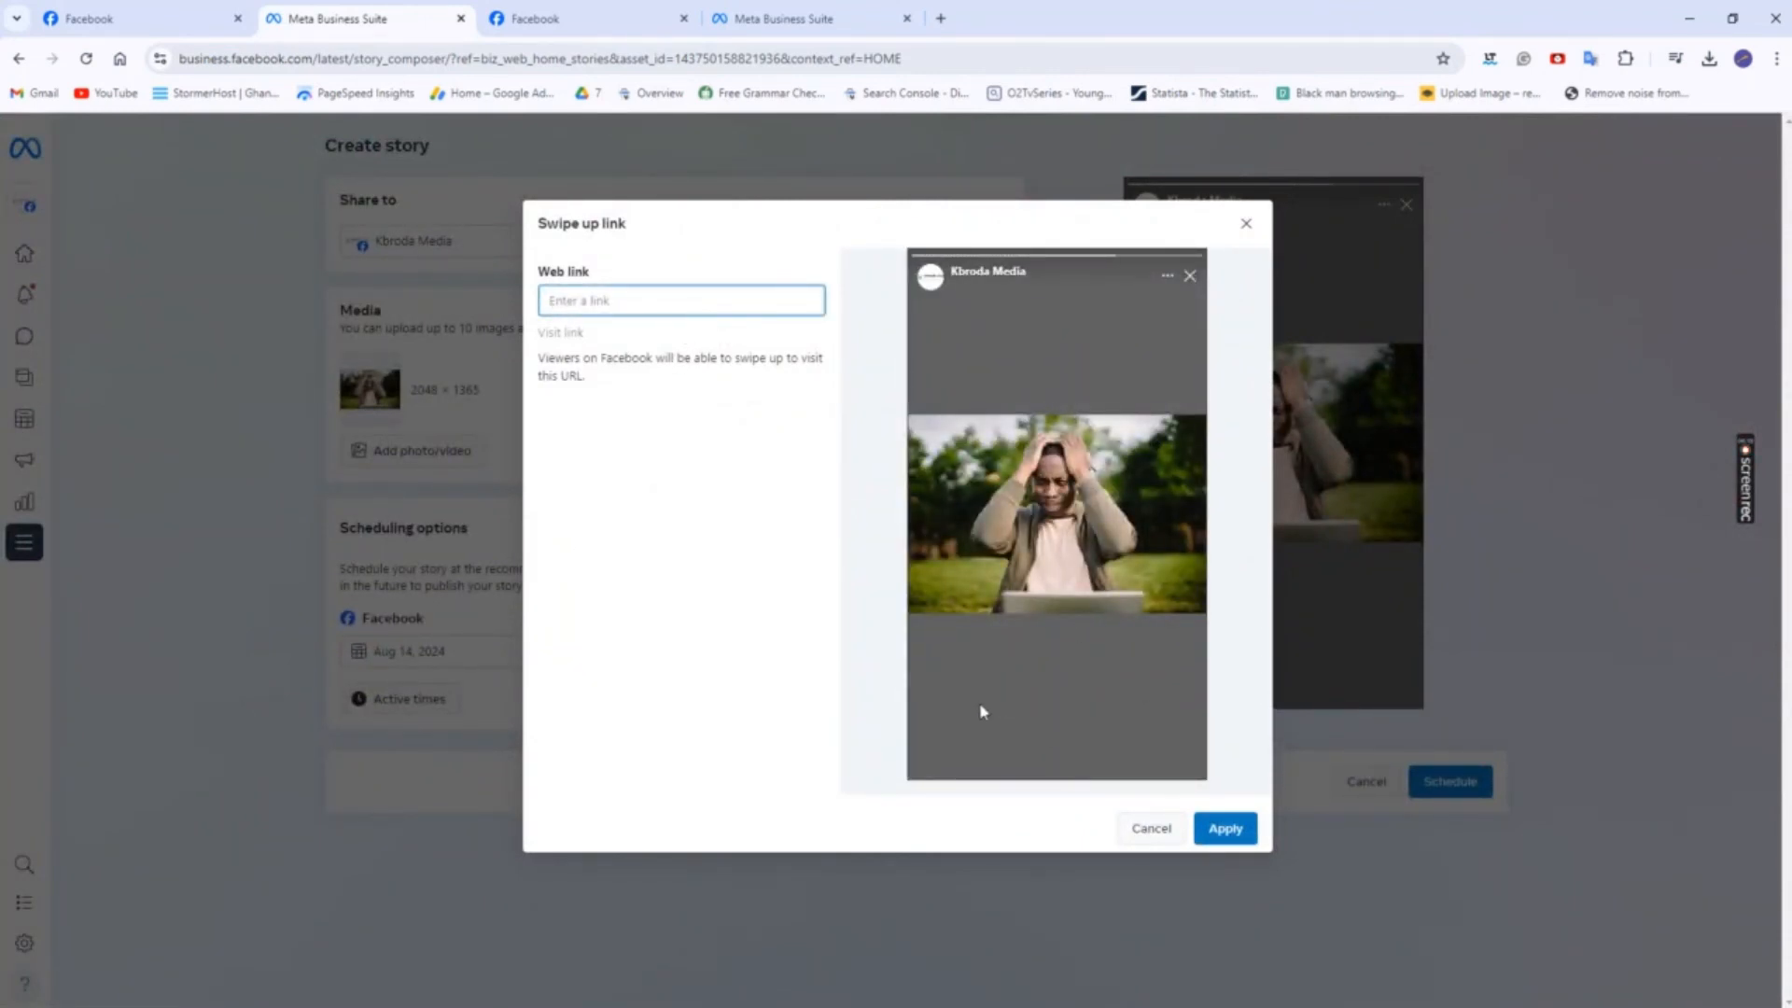
click(1244, 226)
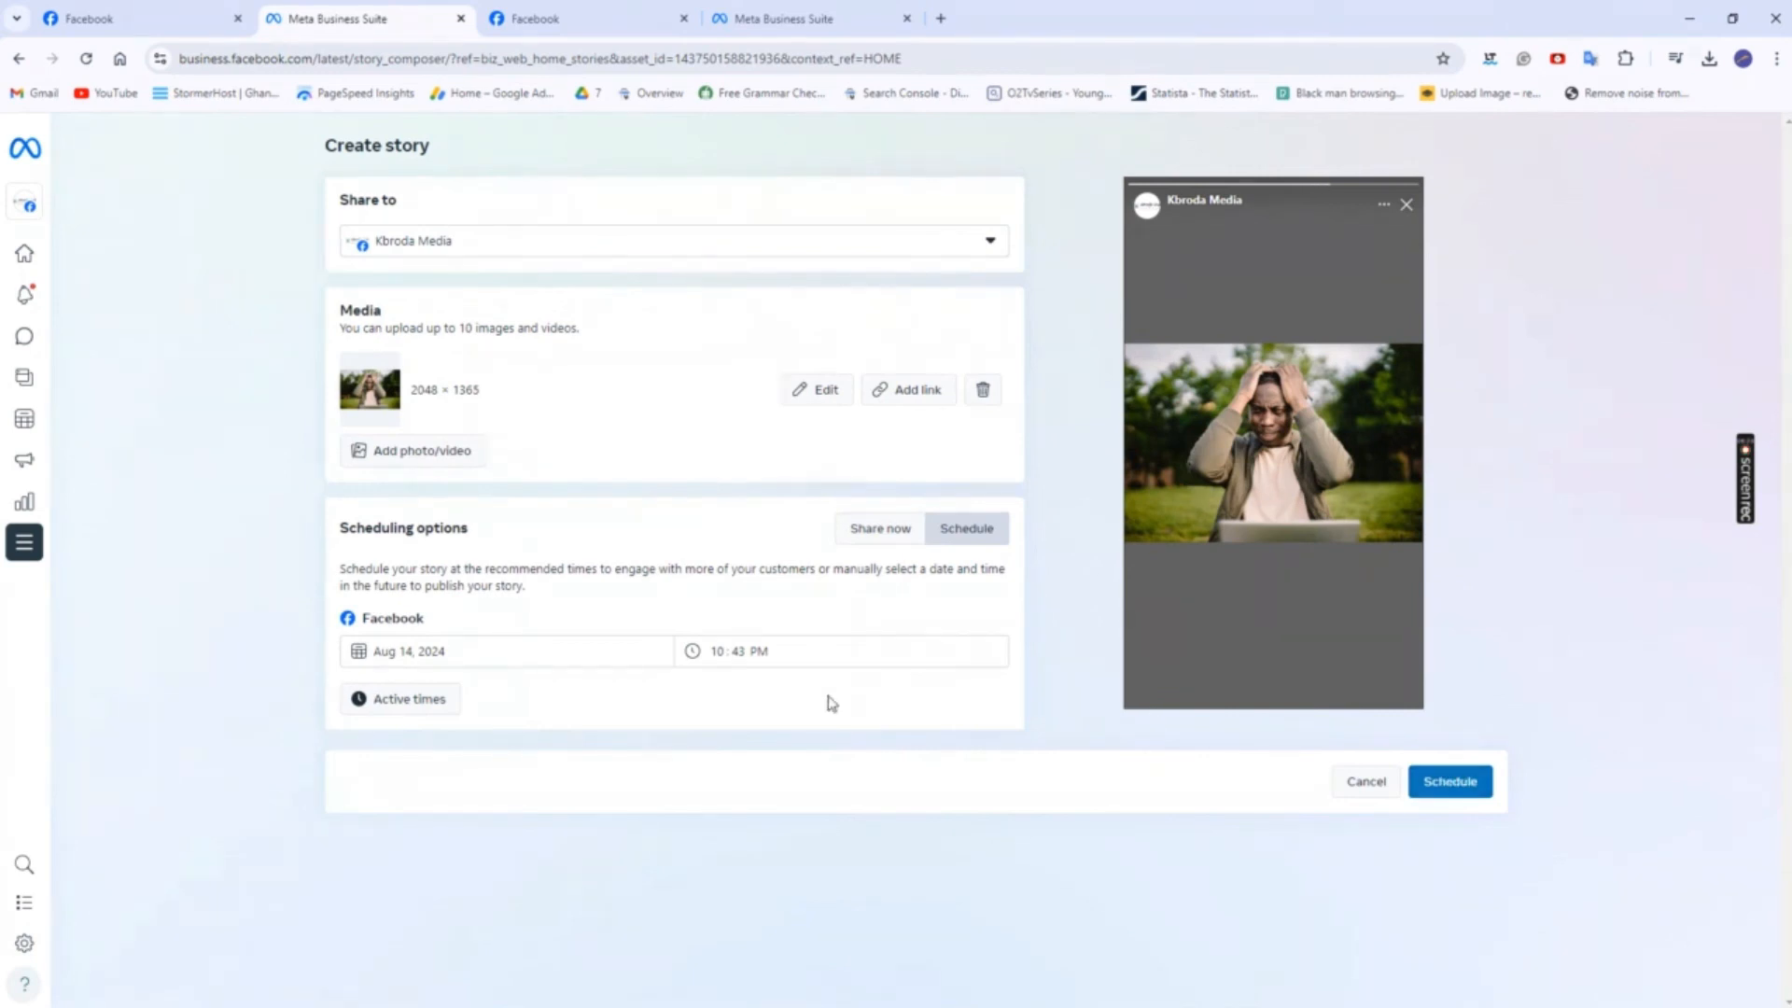
- Schedule the story for publishing
click(1450, 782)
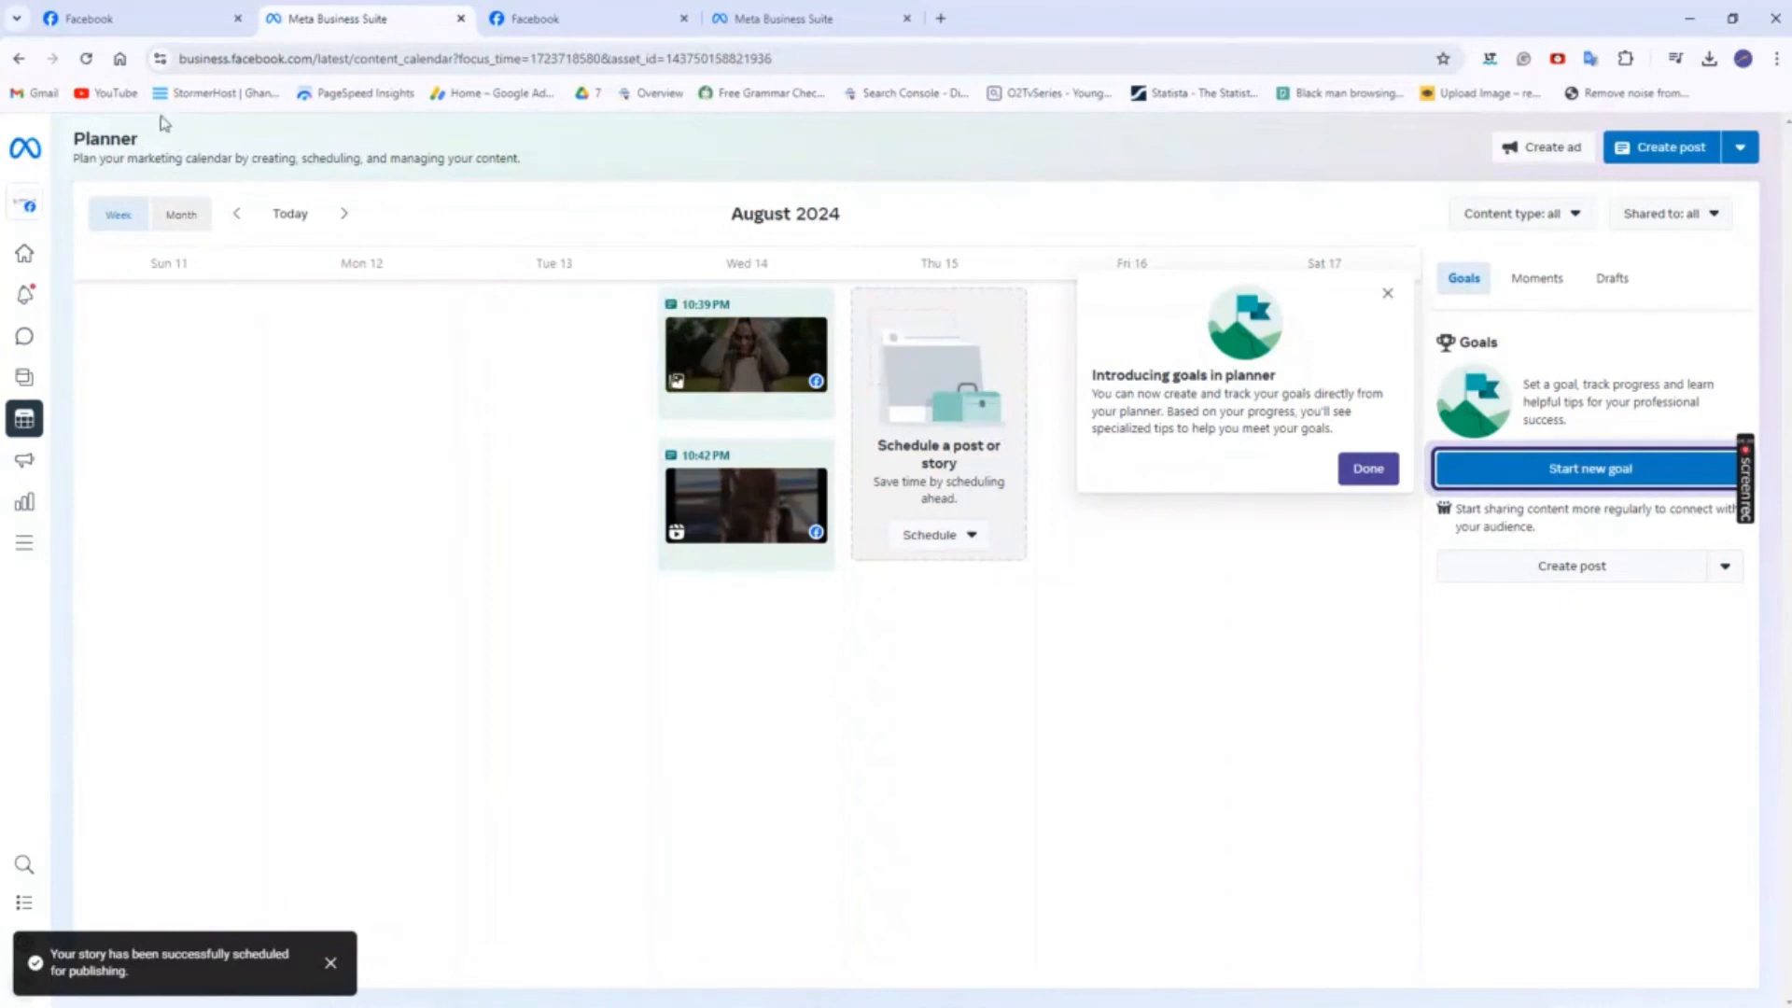
- Reload the August 2024 content calendar to check the scheduled items and dismiss the introduction to goals
click(86, 58)
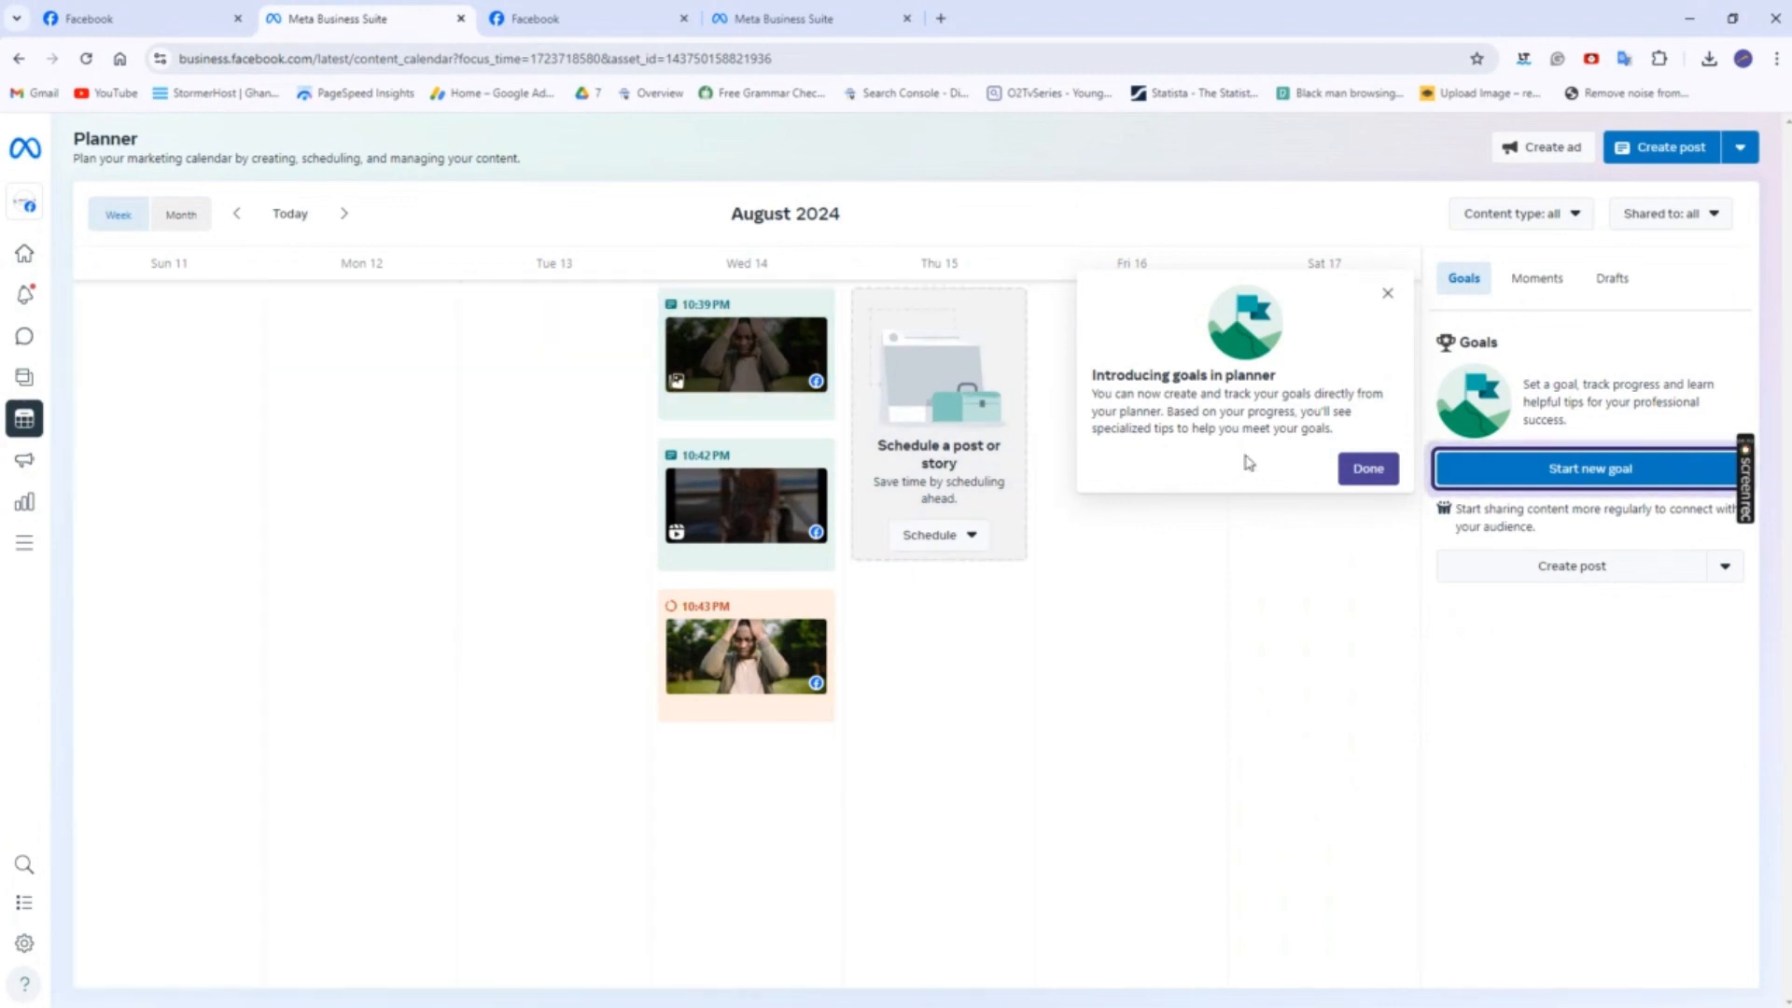
click(1368, 474)
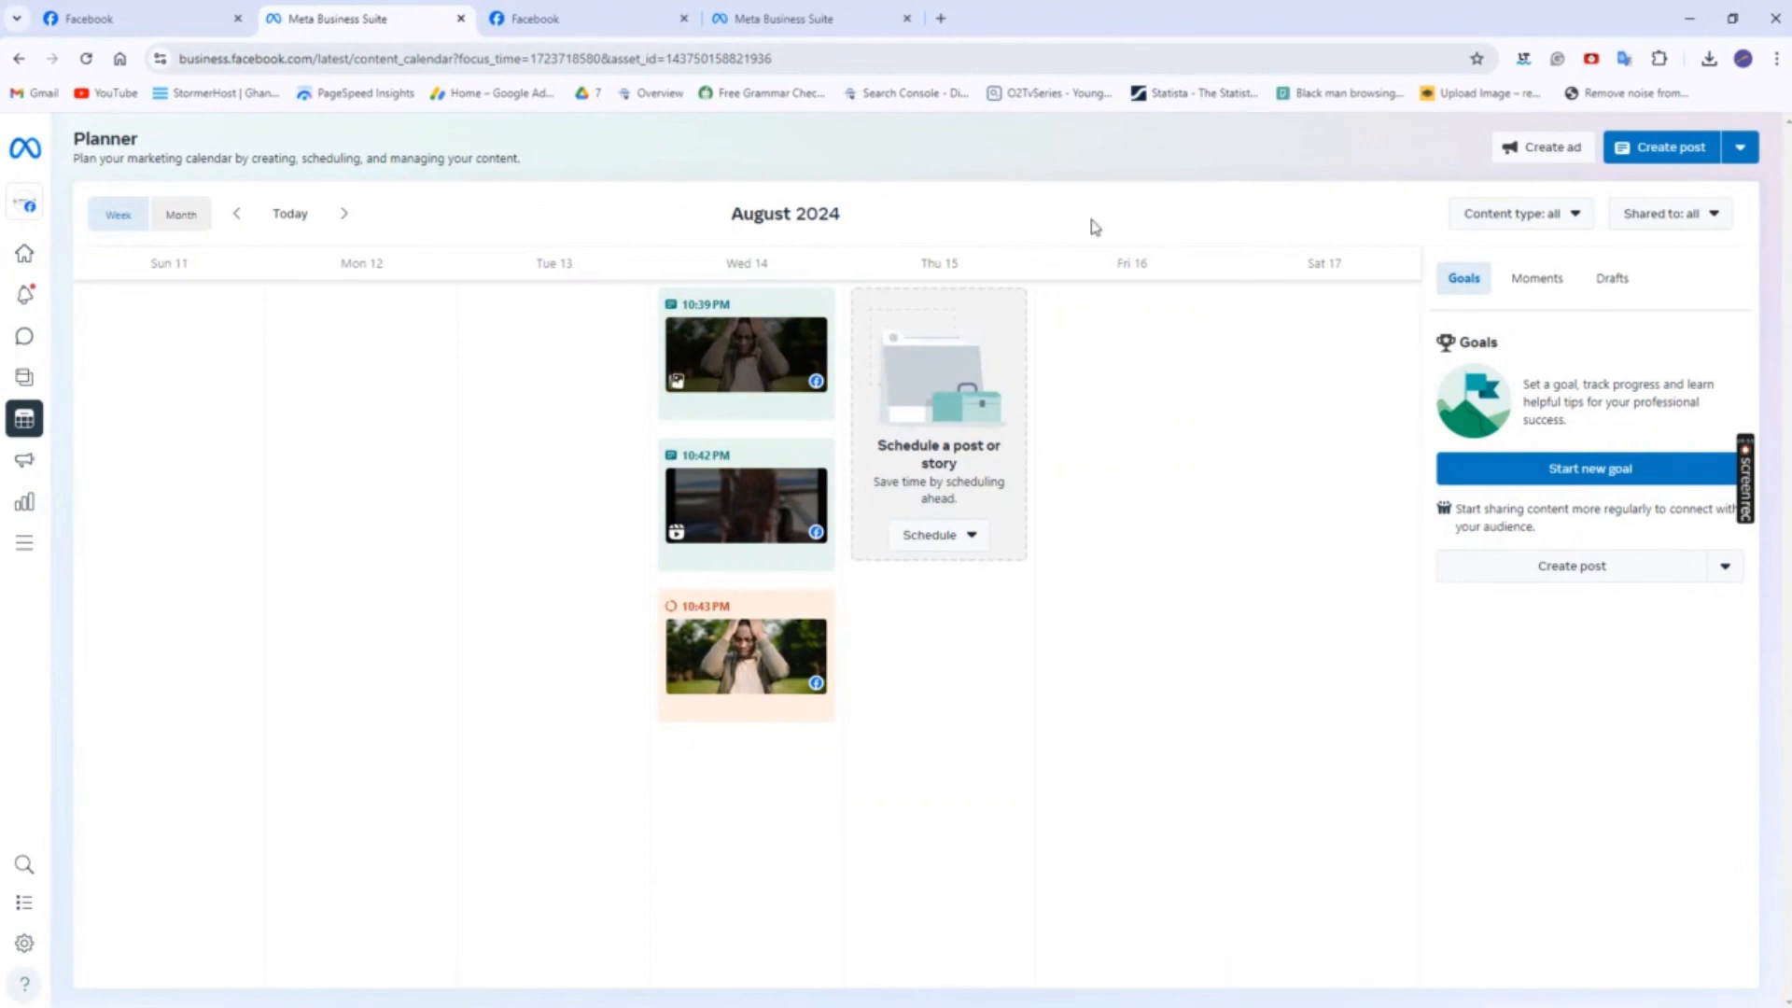
- Return to the Page's Home overview and look through its getting-started steps, to-do list and marketing content sections
click(22, 252)
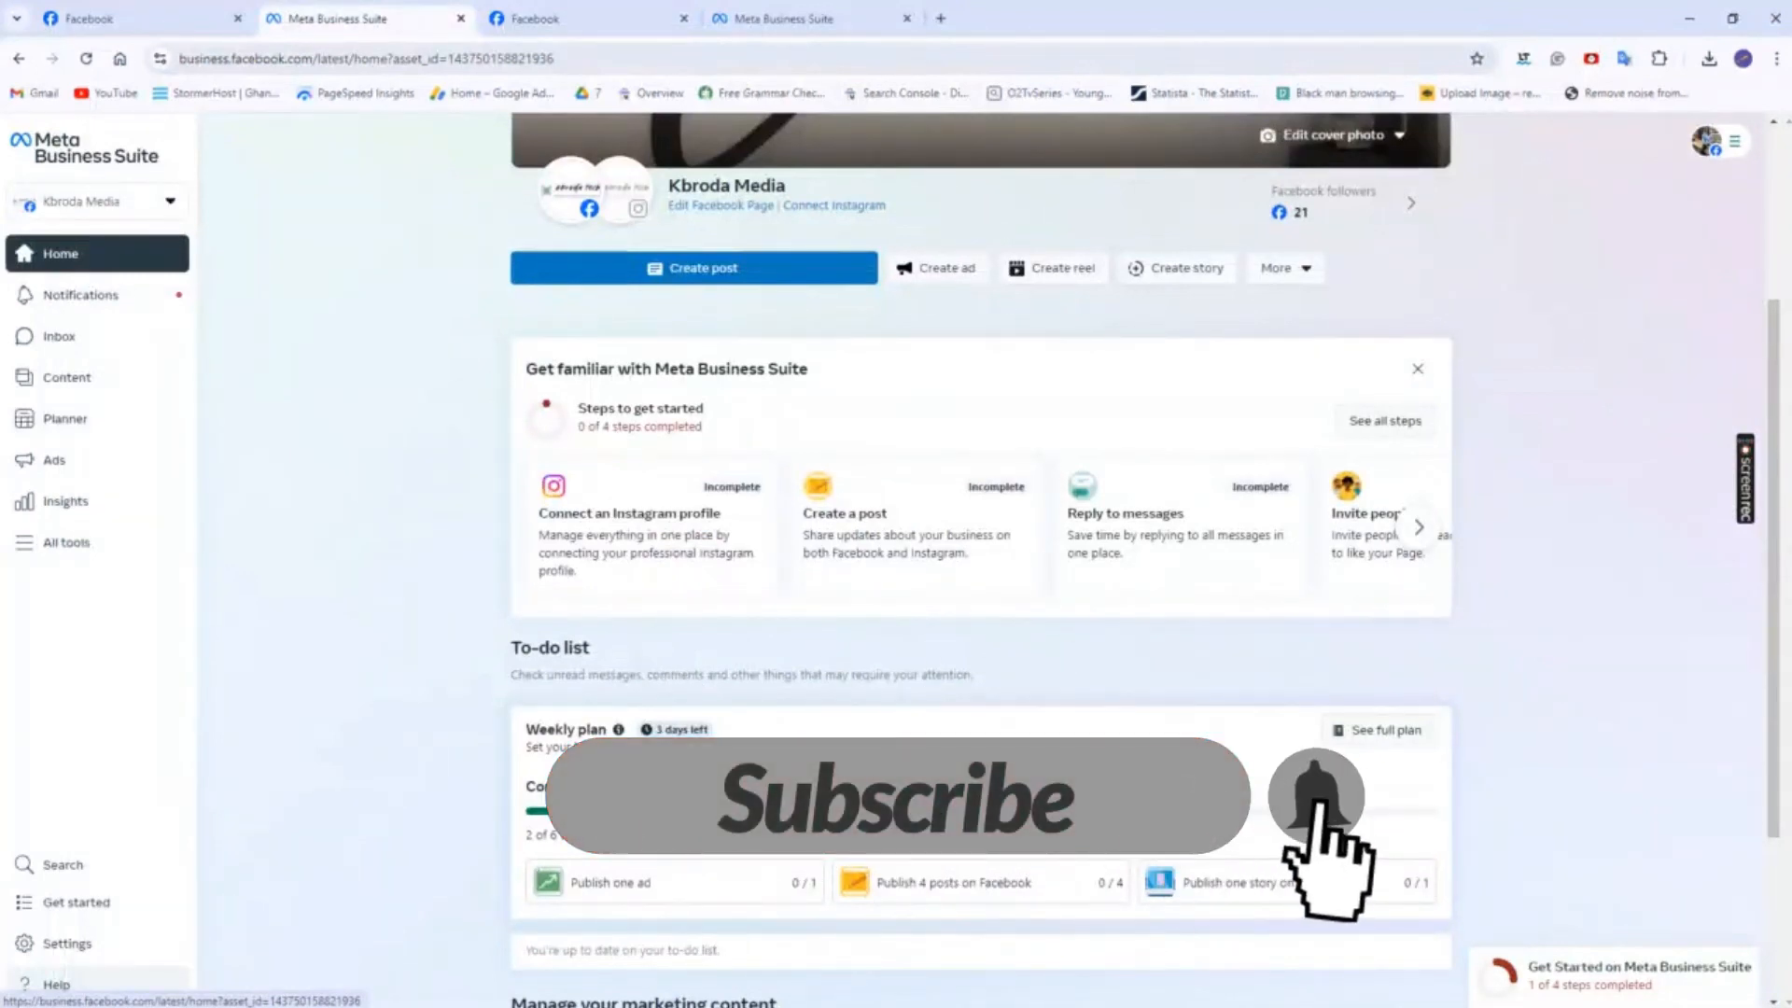
click(1778, 241)
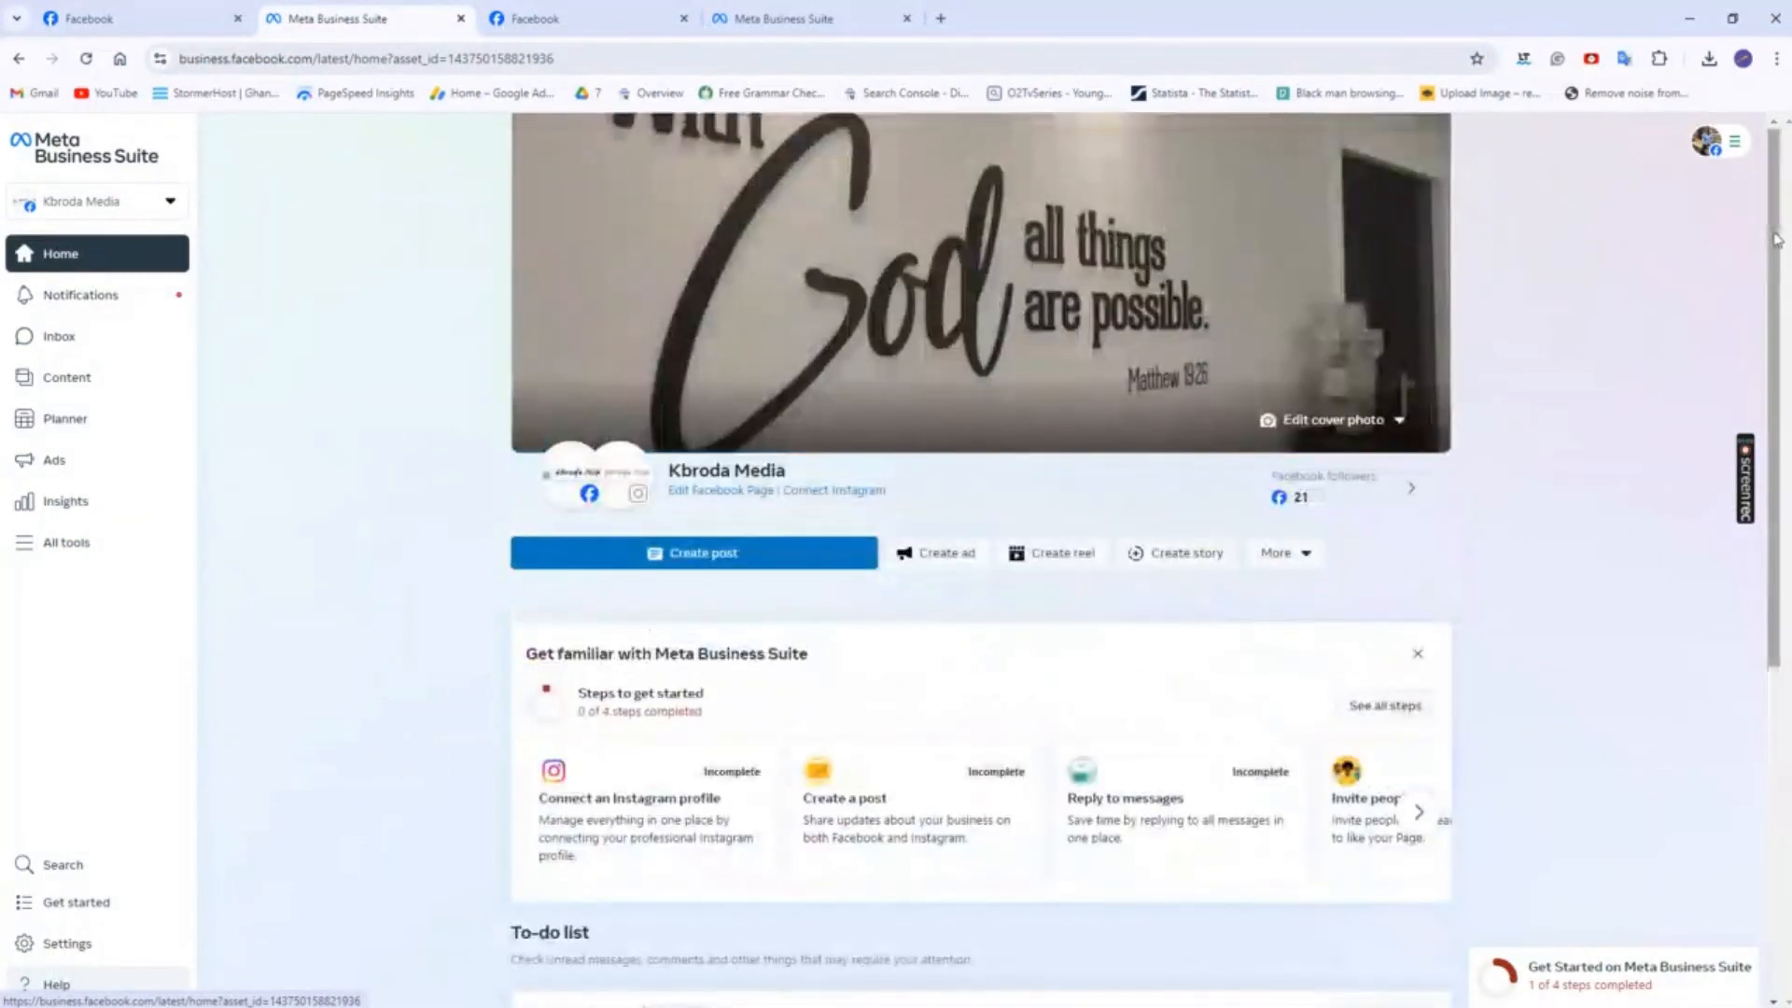
drag(1779, 241, 1779, 635)
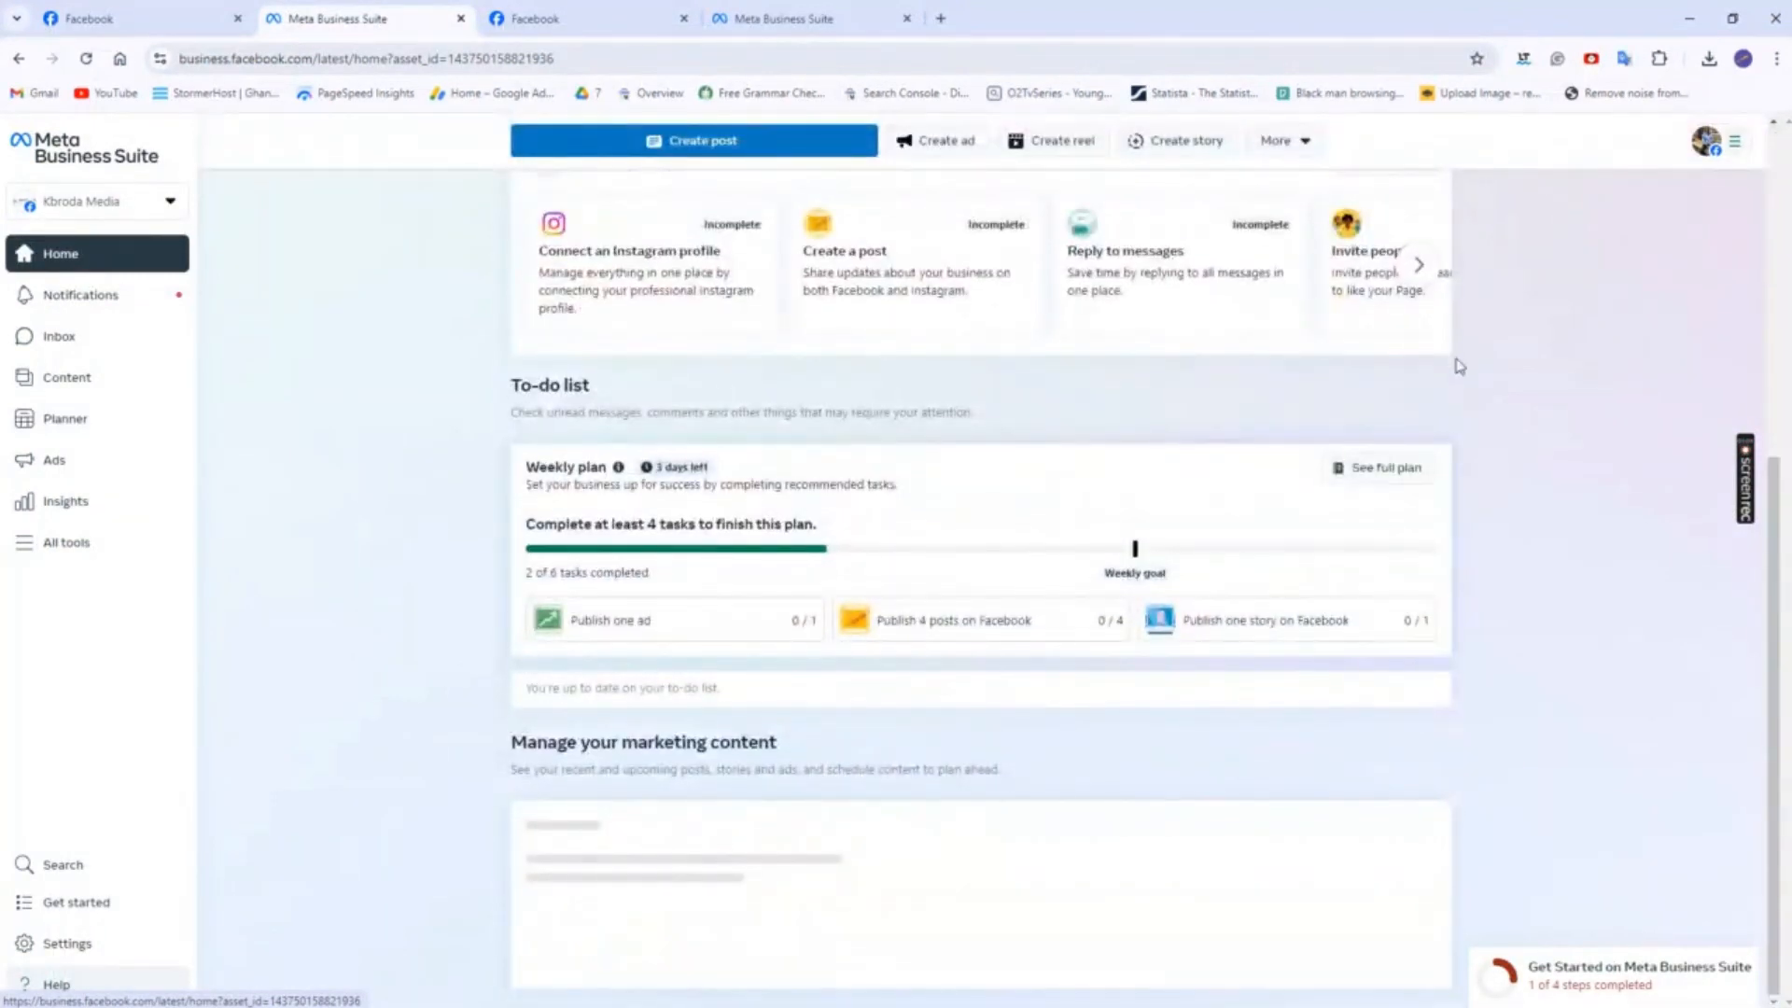
click(1774, 250)
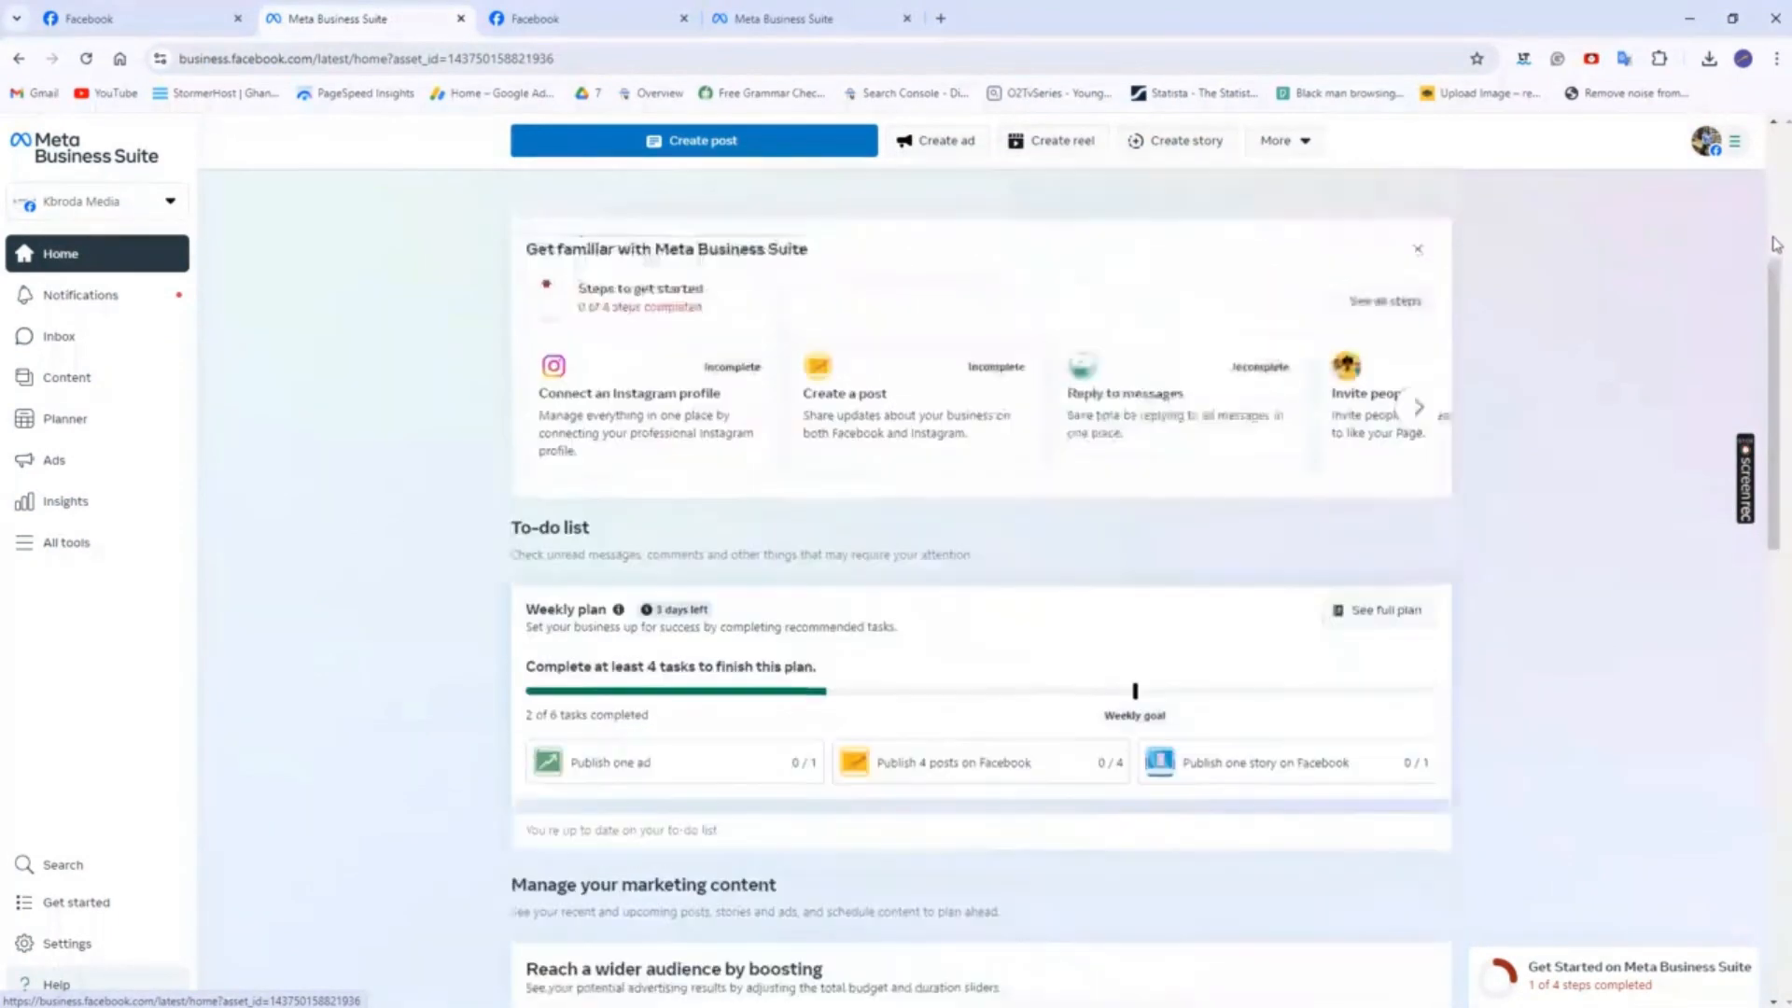
mouse_move(1746, 457)
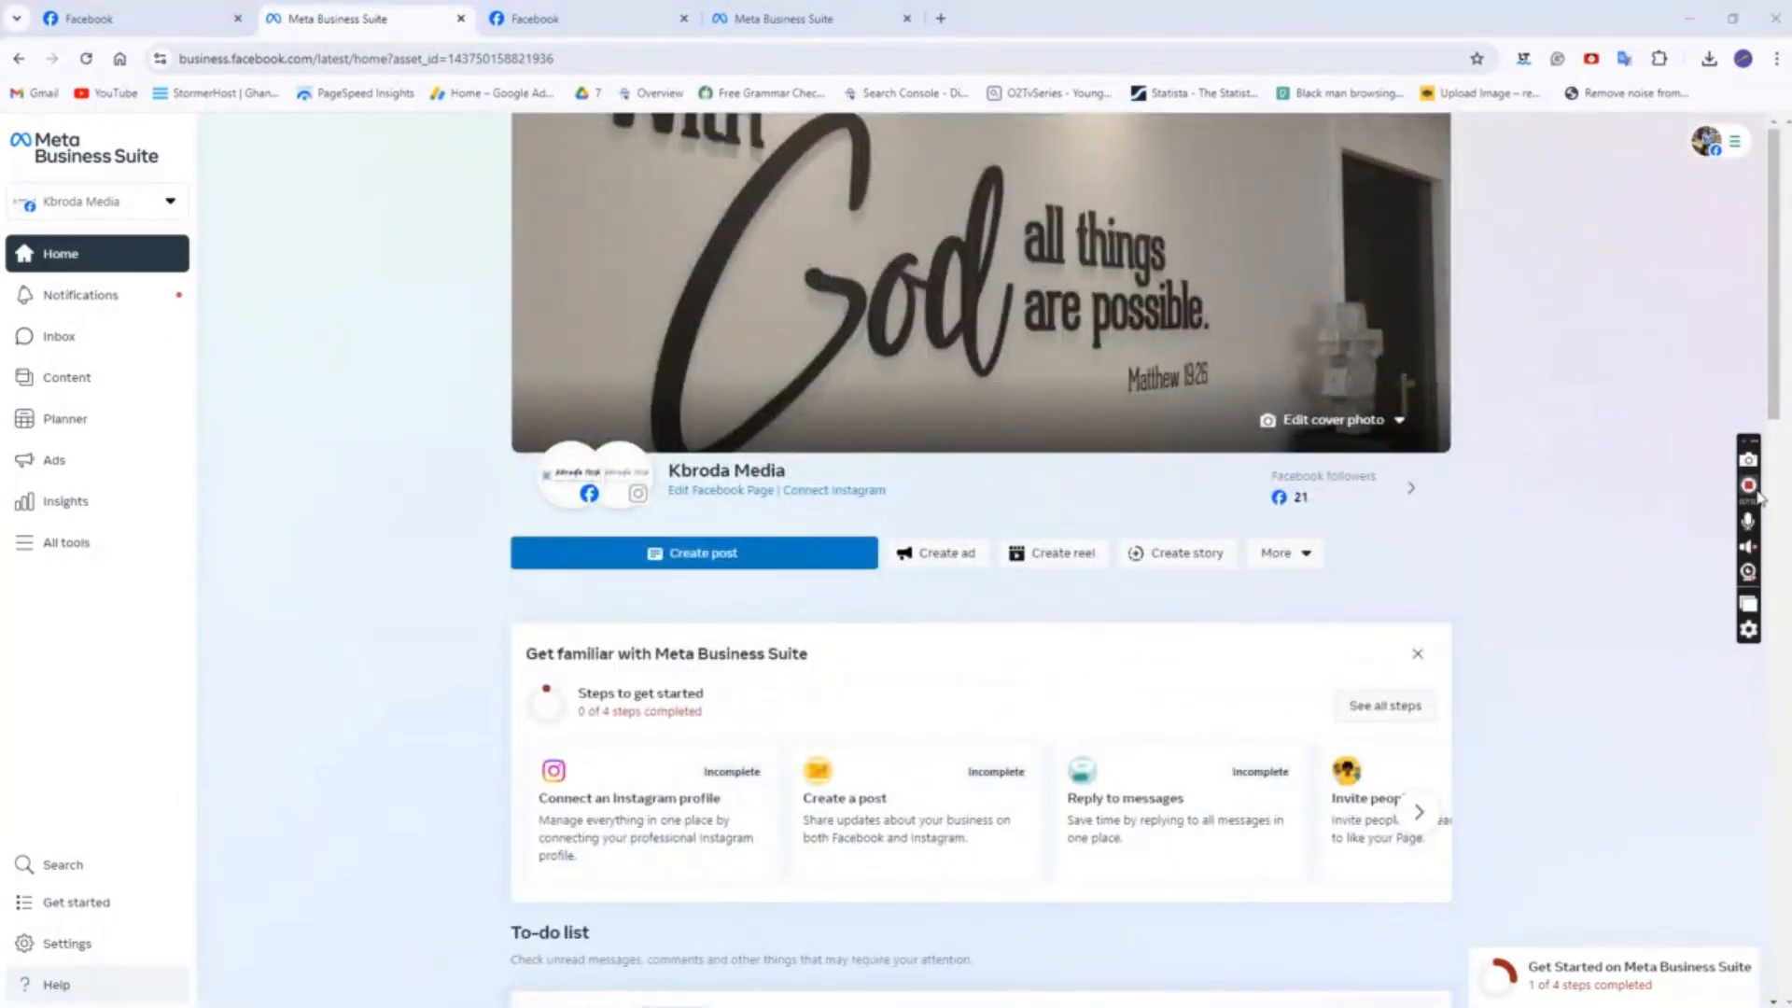